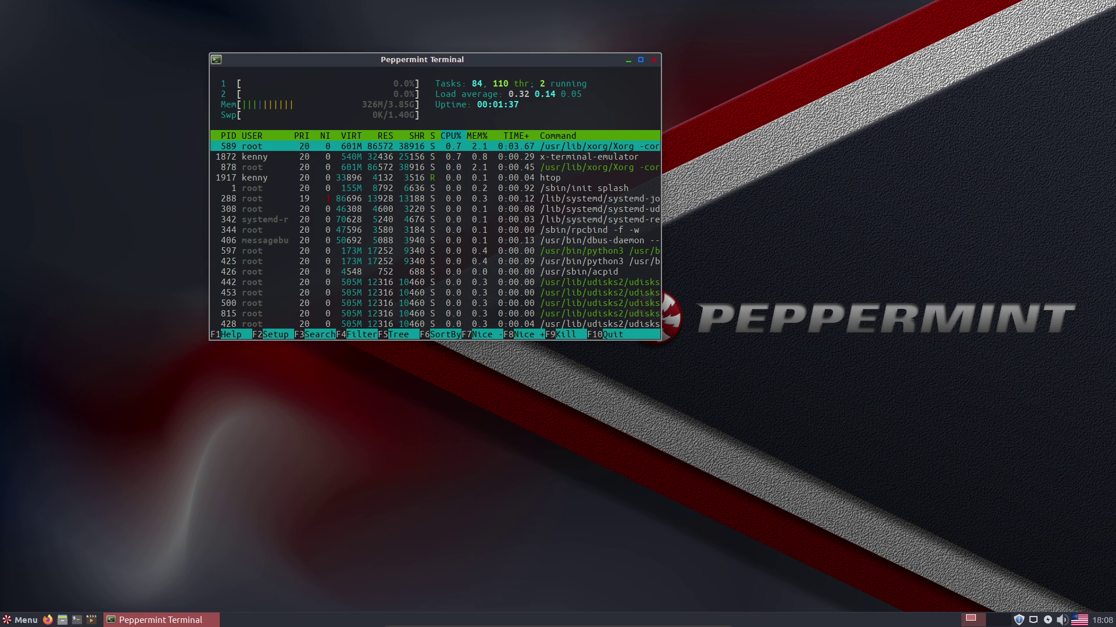
left_click_drag(422, 60, 303, 90)
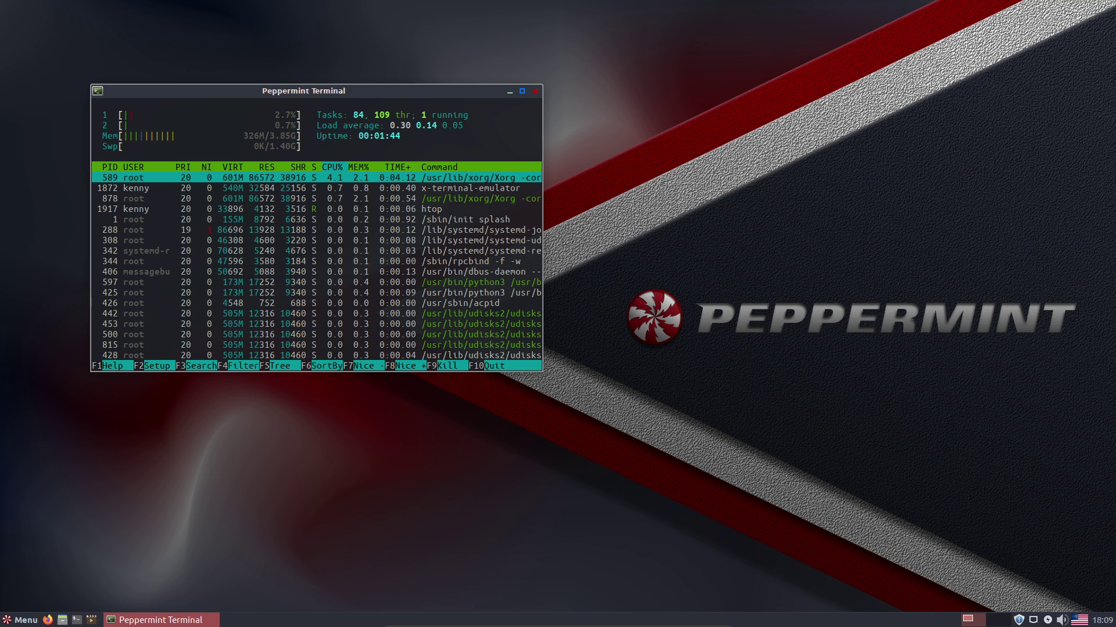
left_click_drag(303, 91, 382, 121)
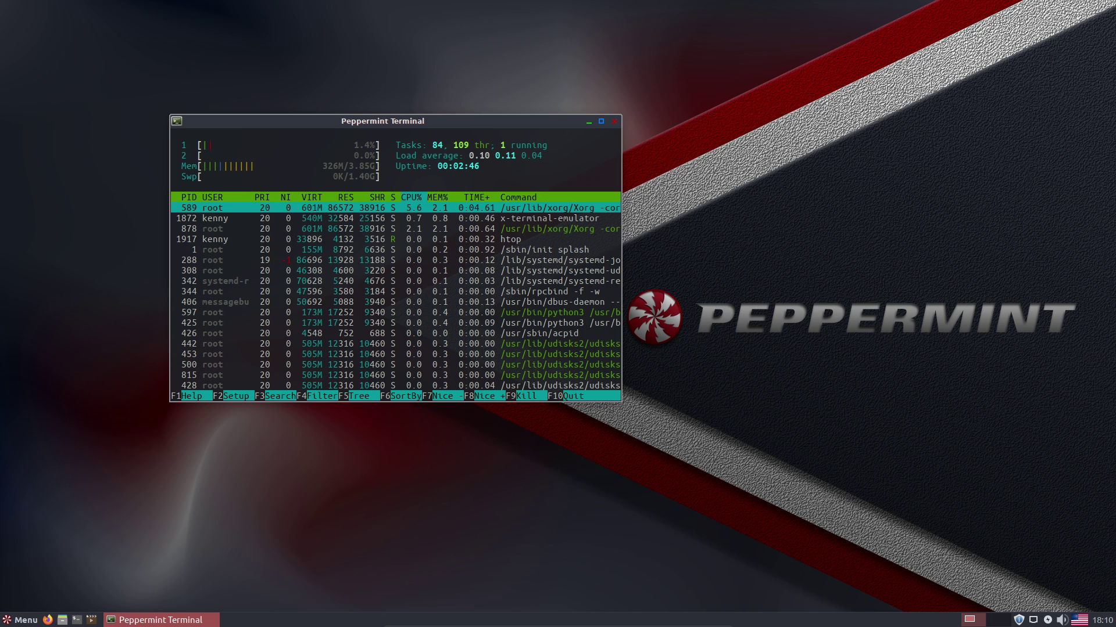
left_click_drag(382, 121, 455, 156)
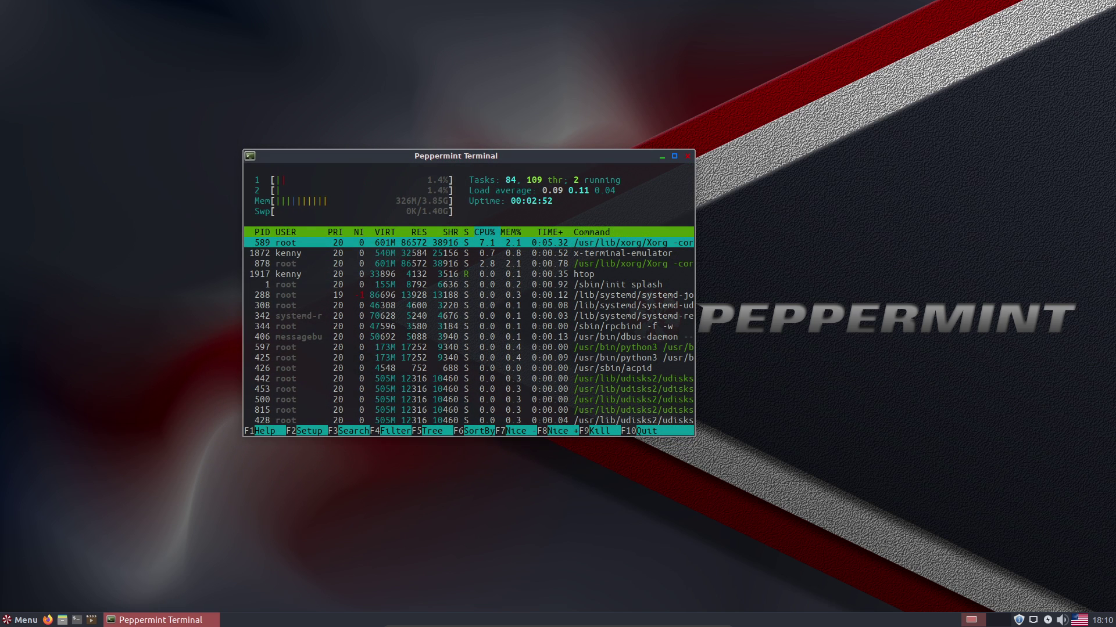
left_click_drag(455, 156, 387, 133)
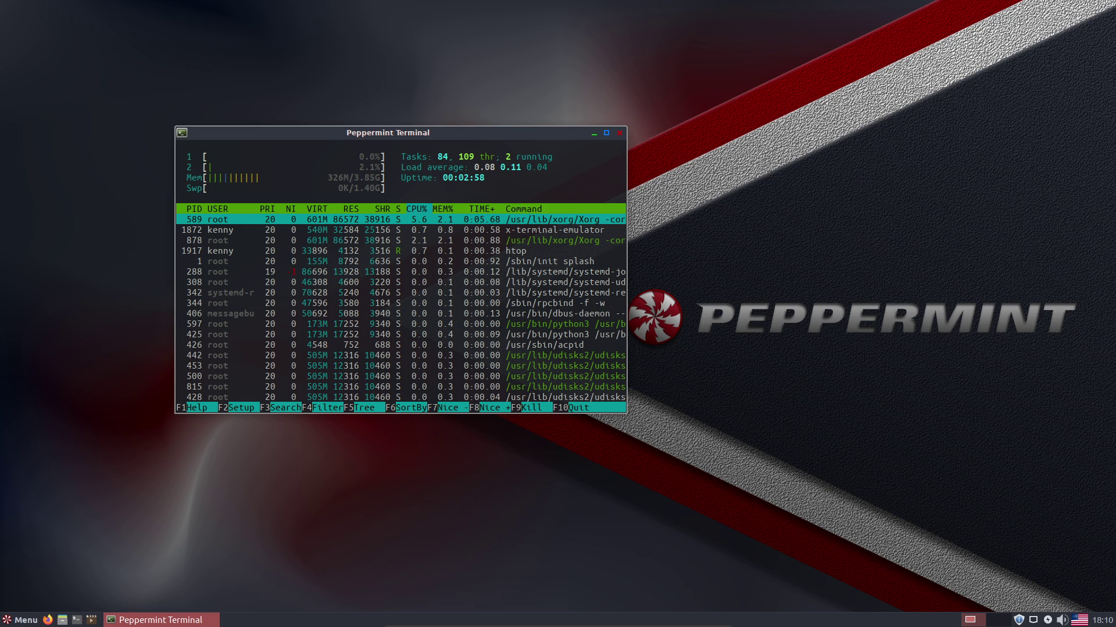
Close the terminal running htop and confirm closing it despite the active process.
key("alt+F4")
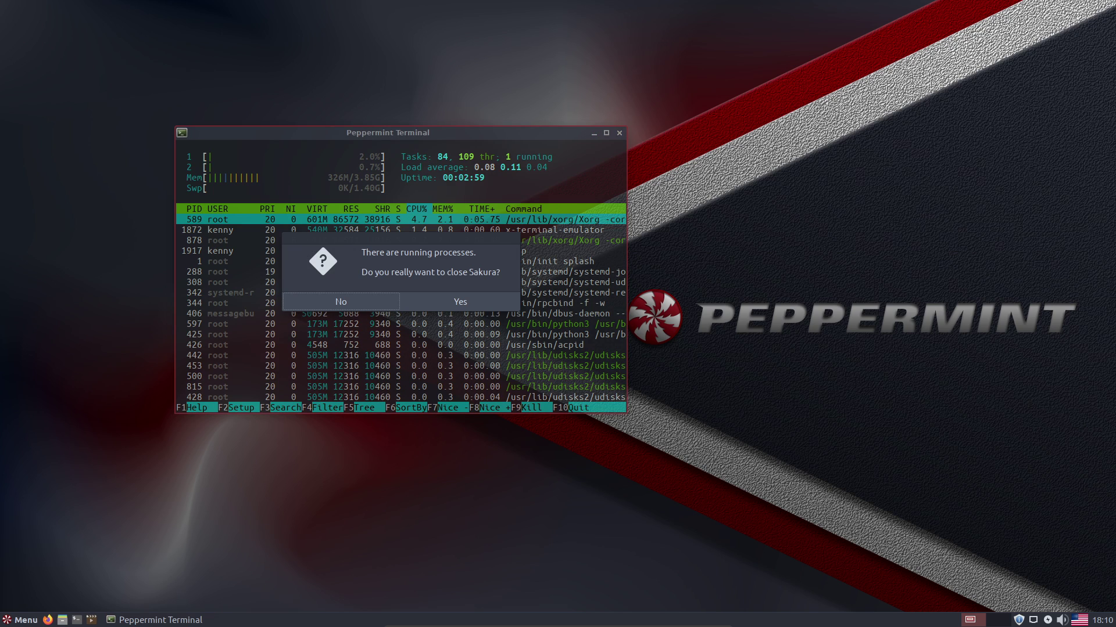
key("alt+y")
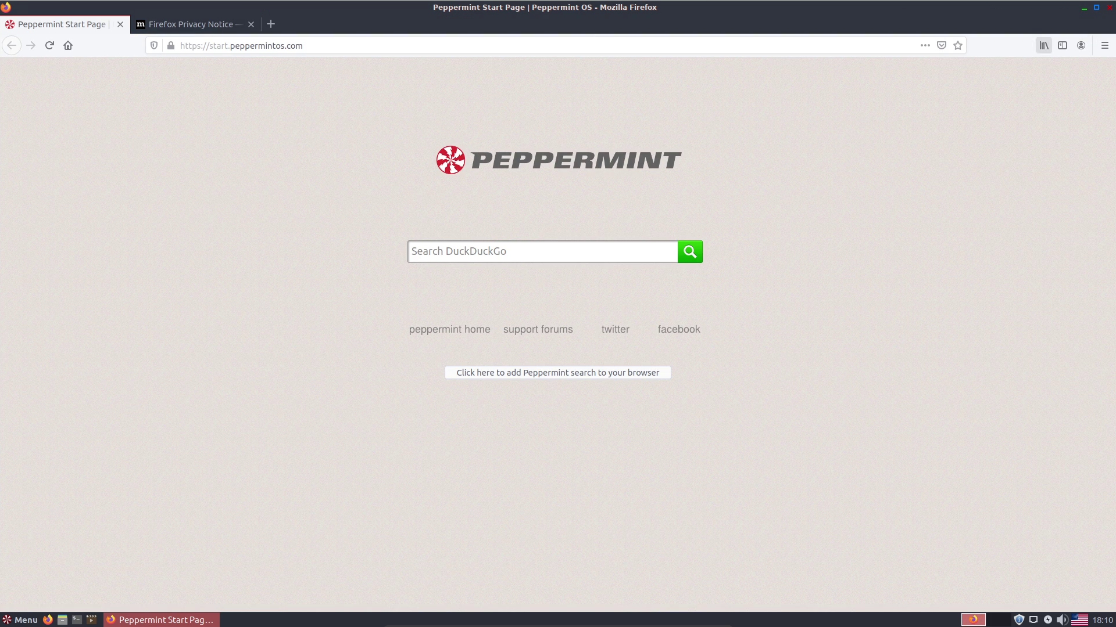
Check the installed browser version in the About Firefox window, then close that window.
left_click(1104, 45)
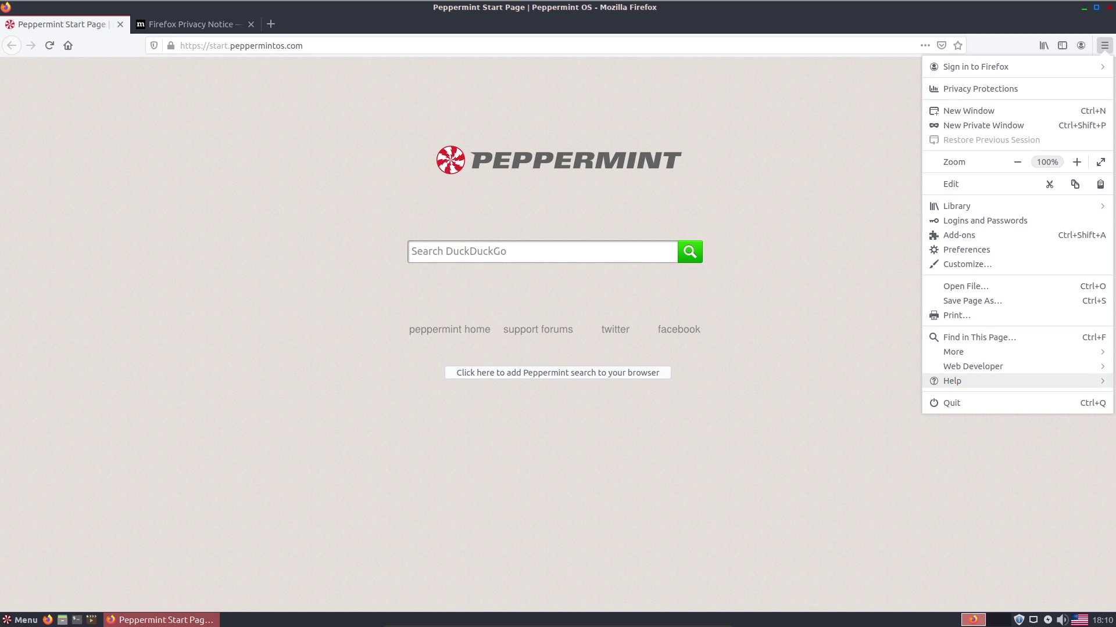
left_click(952, 381)
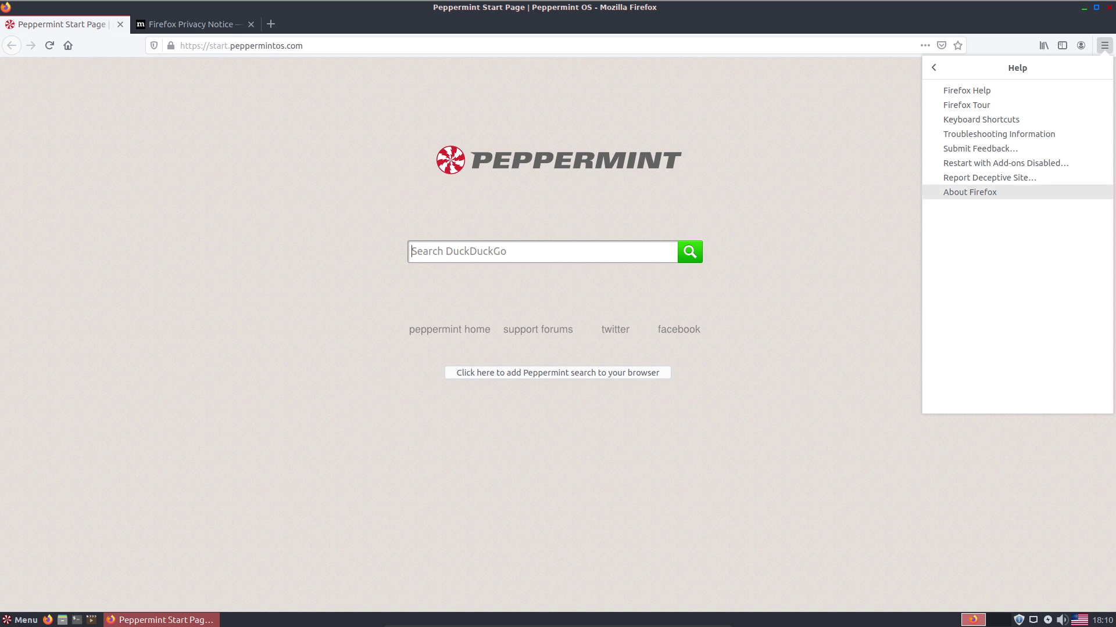
left_click(965, 191)
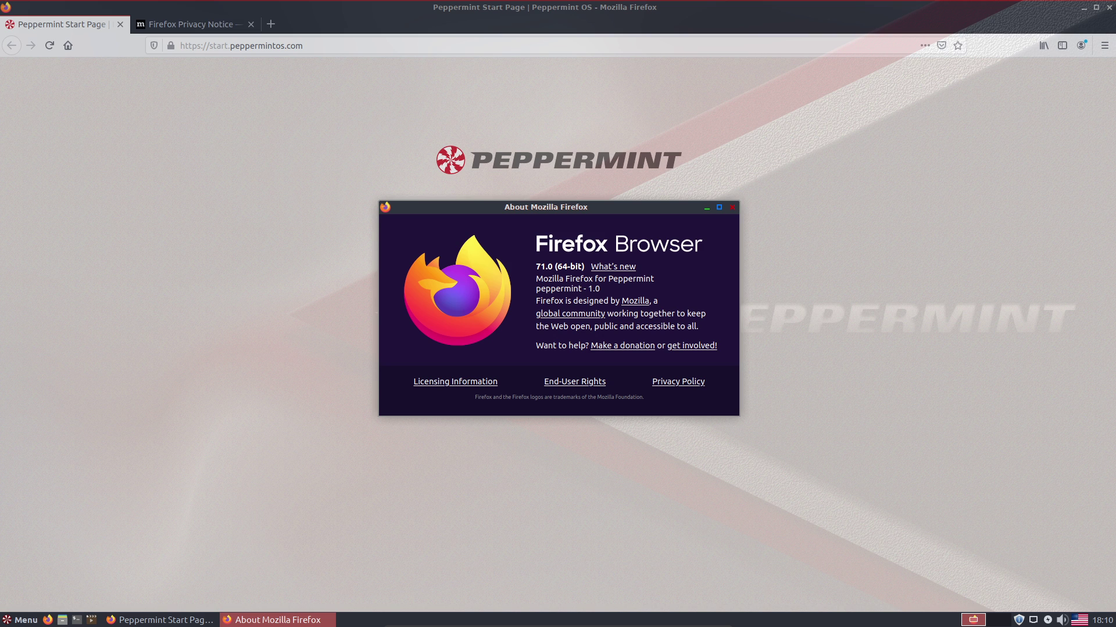
left_click_drag(546, 207, 444, 131)
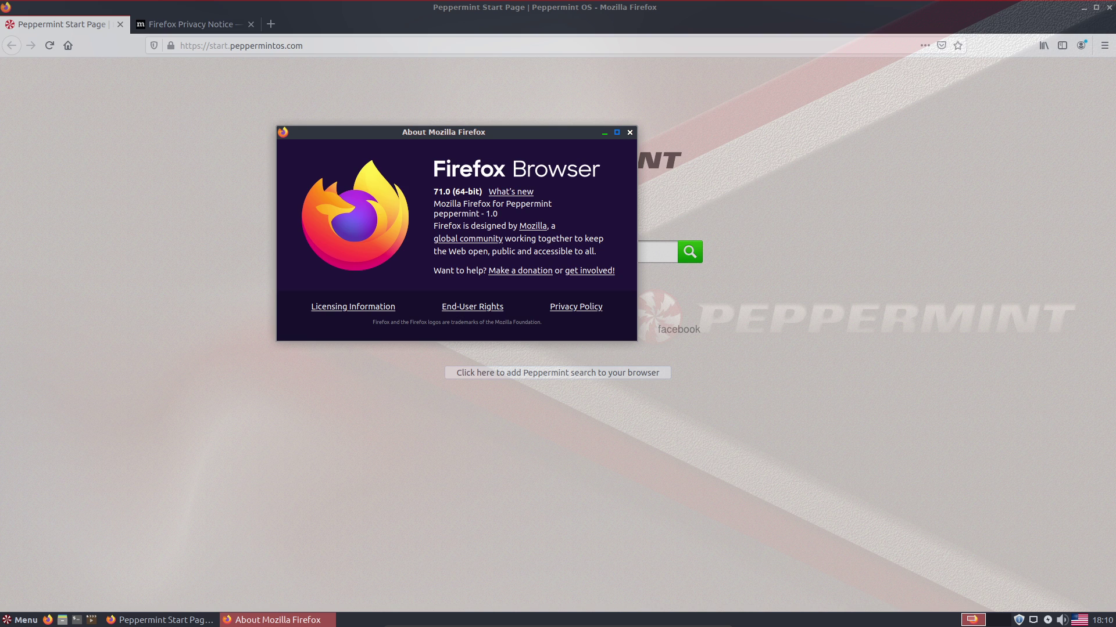
left_click(630, 132)
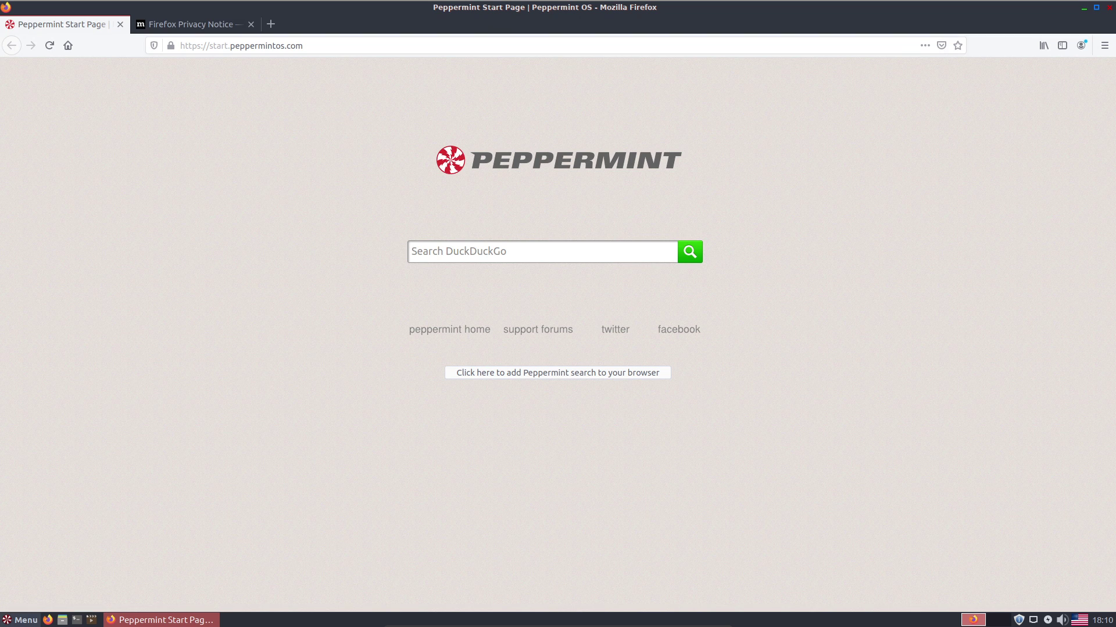
Search the installed applications for "update", launch Update Manager and maximize its window.
left_click(20, 620)
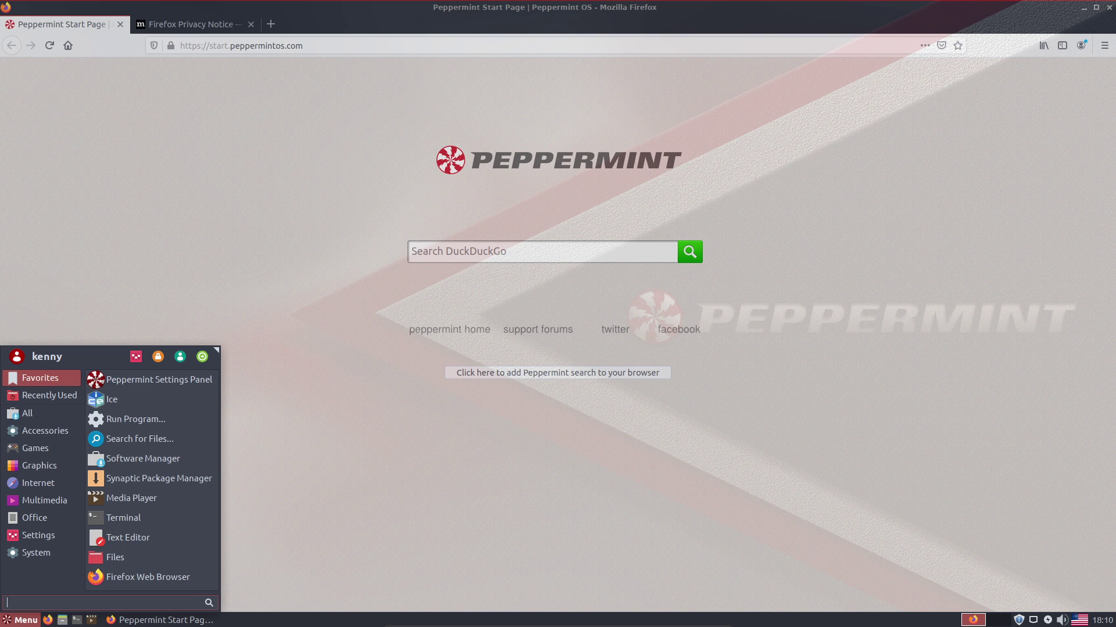
type("update")
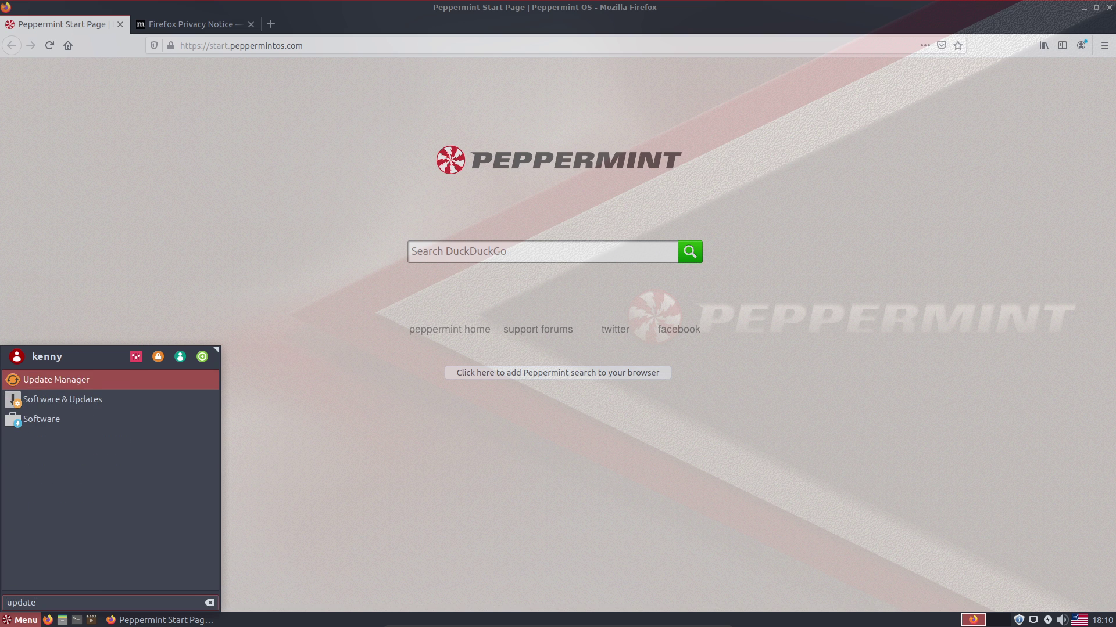
key("Return")
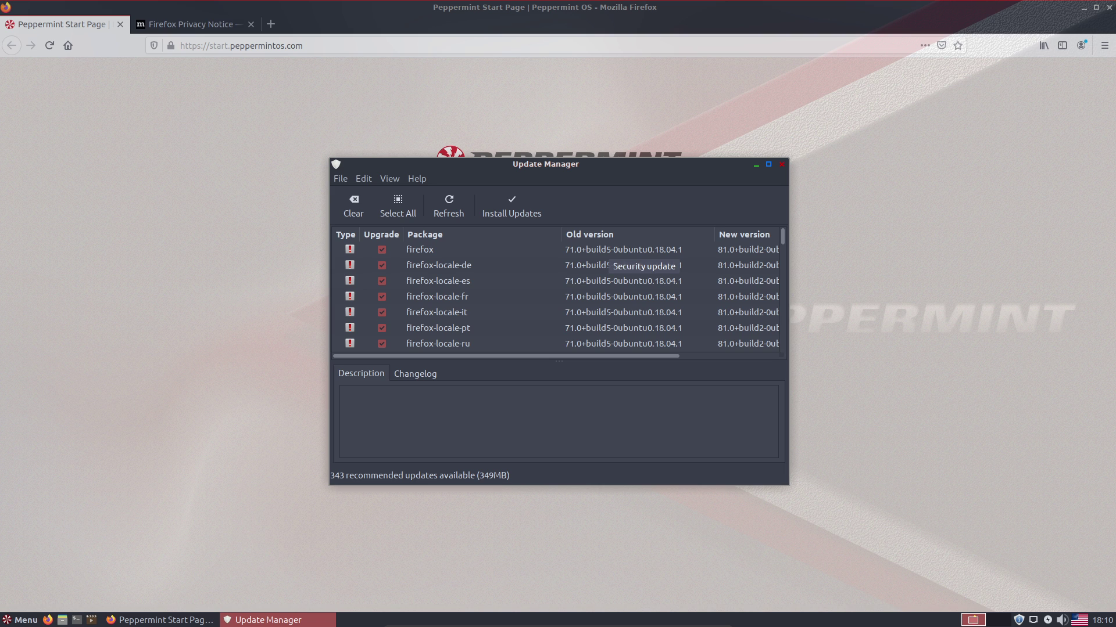
left_click_drag(545, 164, 393, 102)
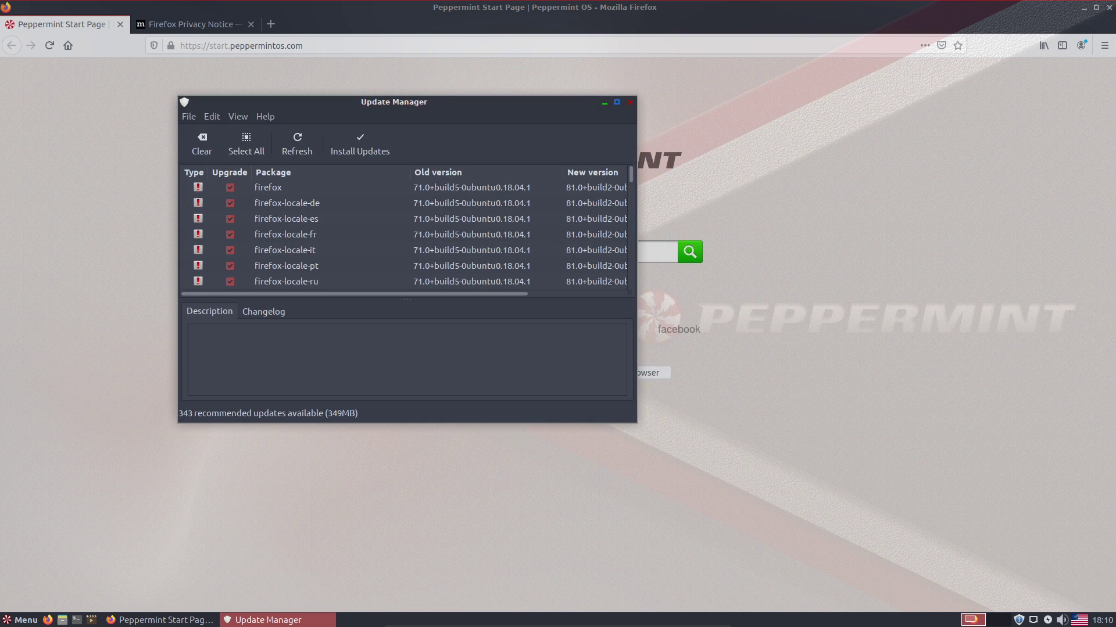
left_click(616, 101)
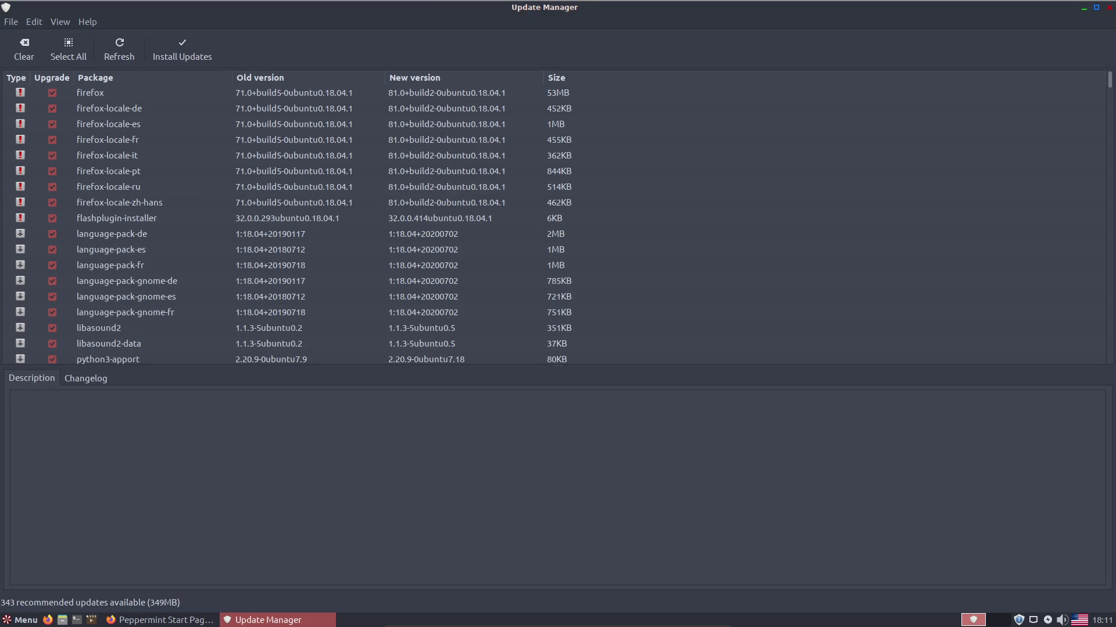
Look through the whole list of available package updates in Update Manager, then close it without installing.
scroll(555, 225, "down", 5)
scroll(554, 225, "up", 5)
left_click_drag(1109, 80, 1109, 290)
scroll(552, 221, "down", 20)
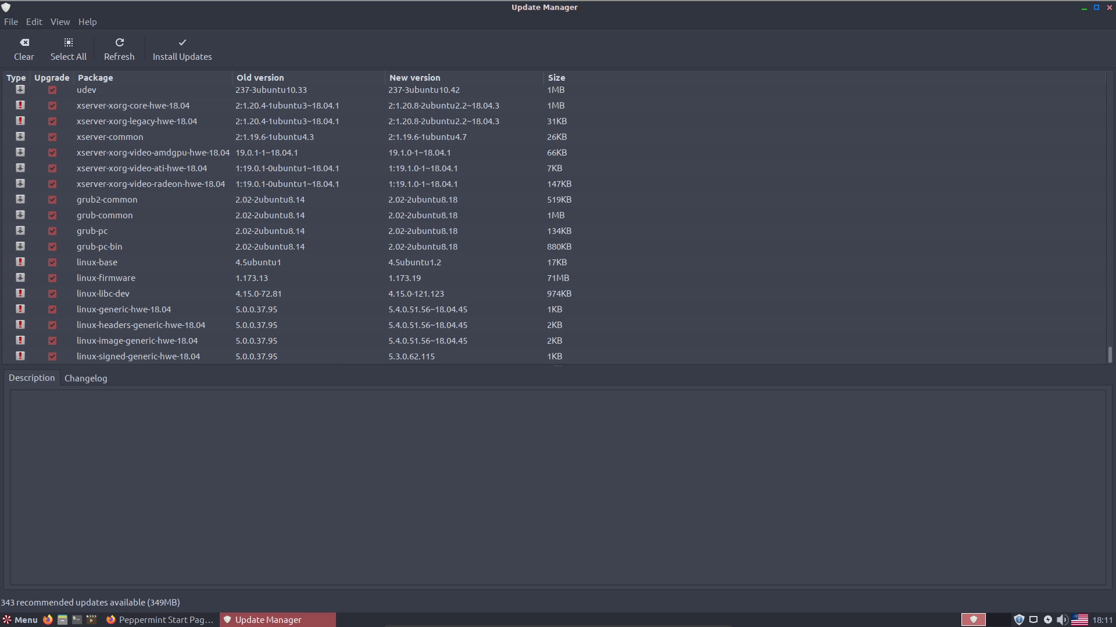
left_click(1108, 7)
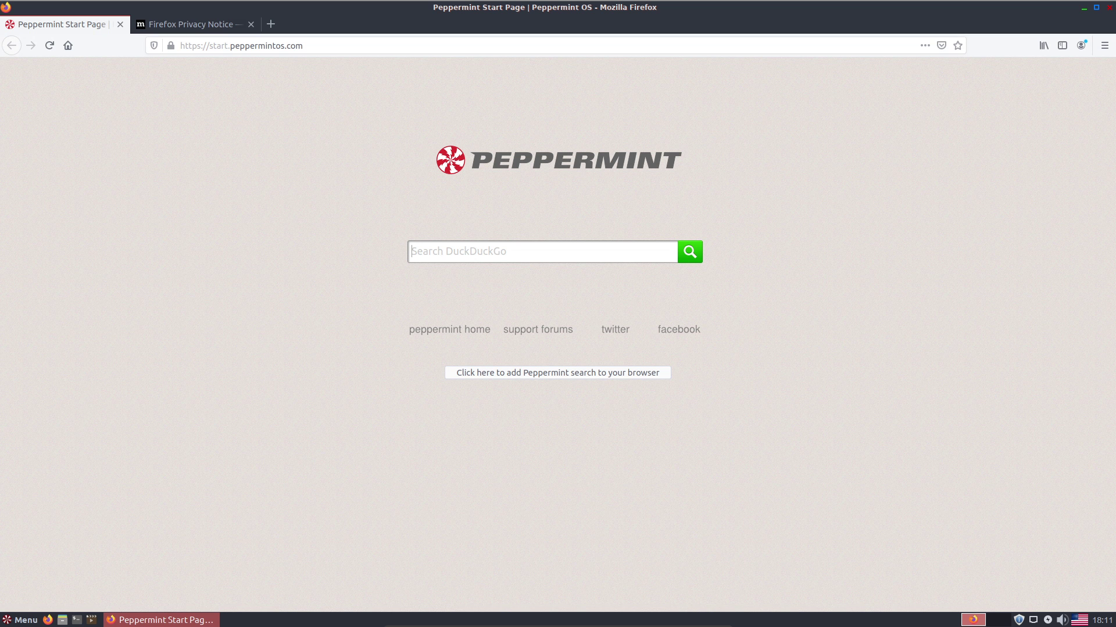
Restore the Firefox window from its maximized state and close the browser with all its tabs.
left_click_drag(779, 7, 770, 84)
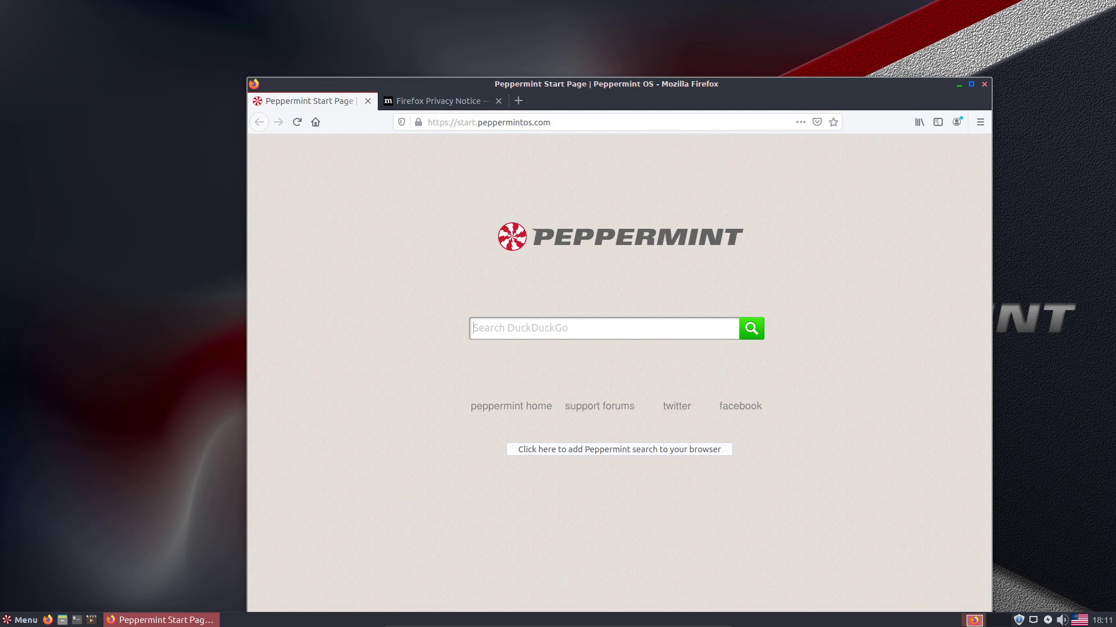
key("alt+F4")
key("Return")
Launch Microsoft Word (Online) from the Office applications and move its window slightly away from the screen corner.
key("super")
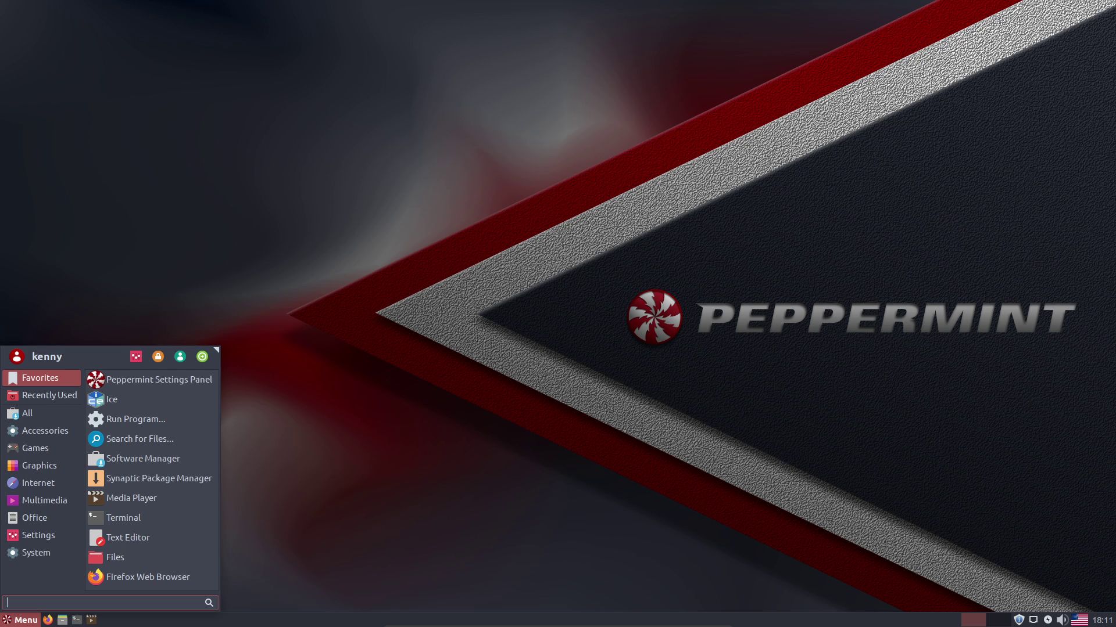
mouse_move(42, 517)
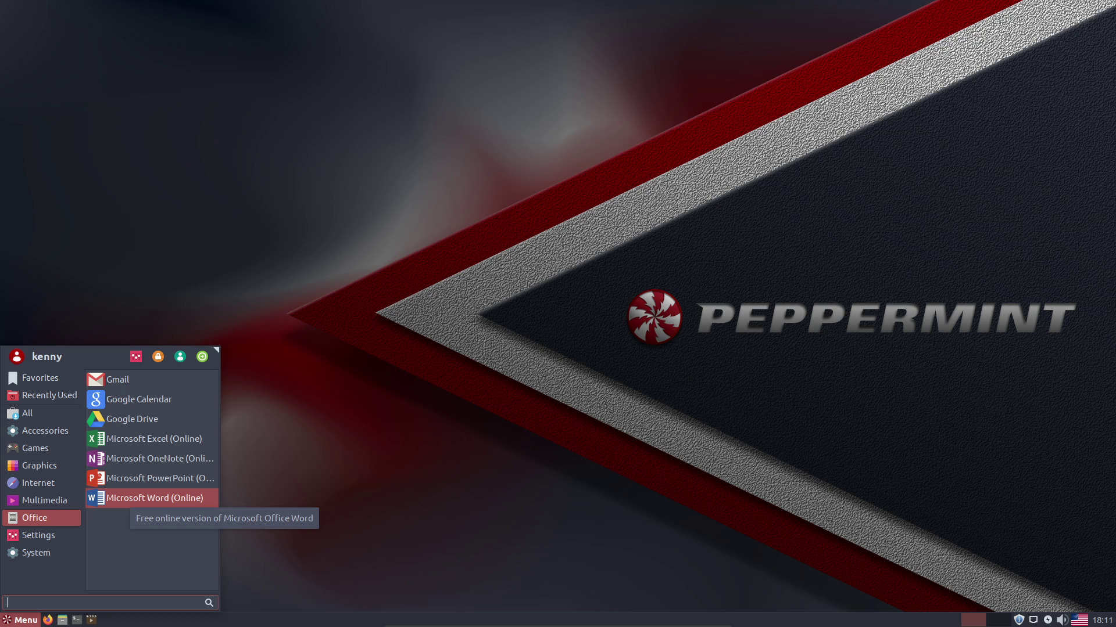
key("Escape")
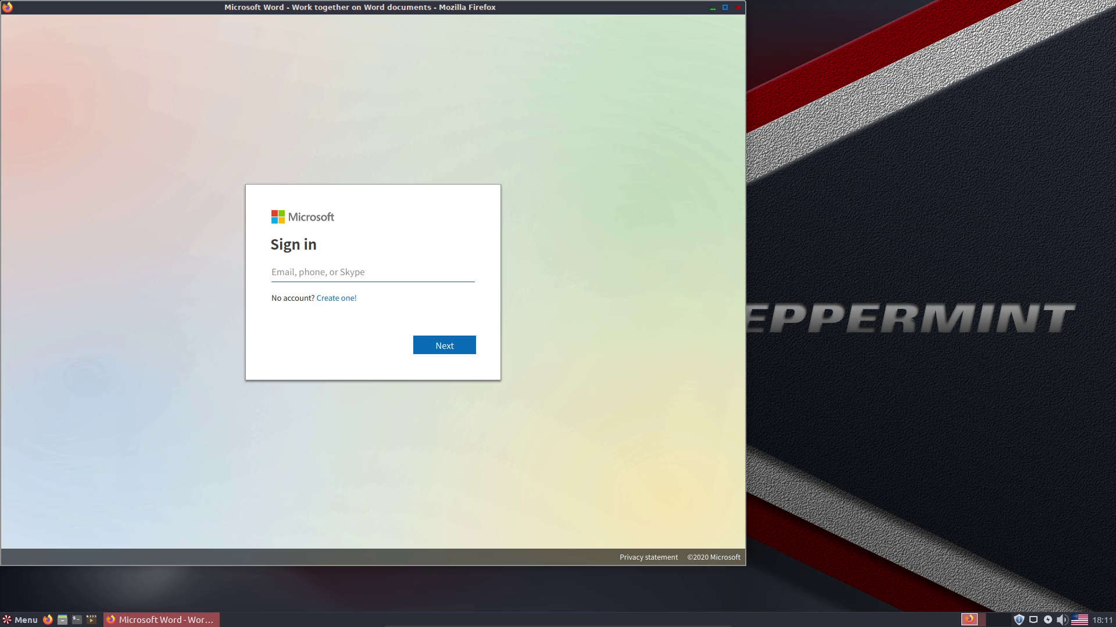
left_click_drag(359, 7, 422, 15)
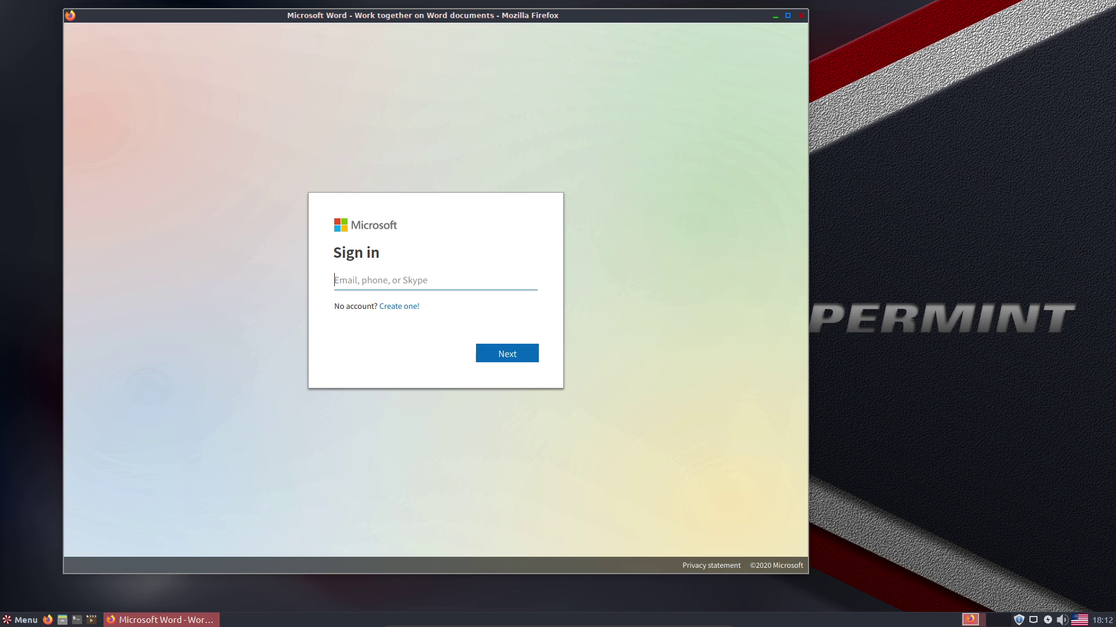
View the Microsoft account creation form linked from the Word sign-in page, then close the window.
left_click(399, 306)
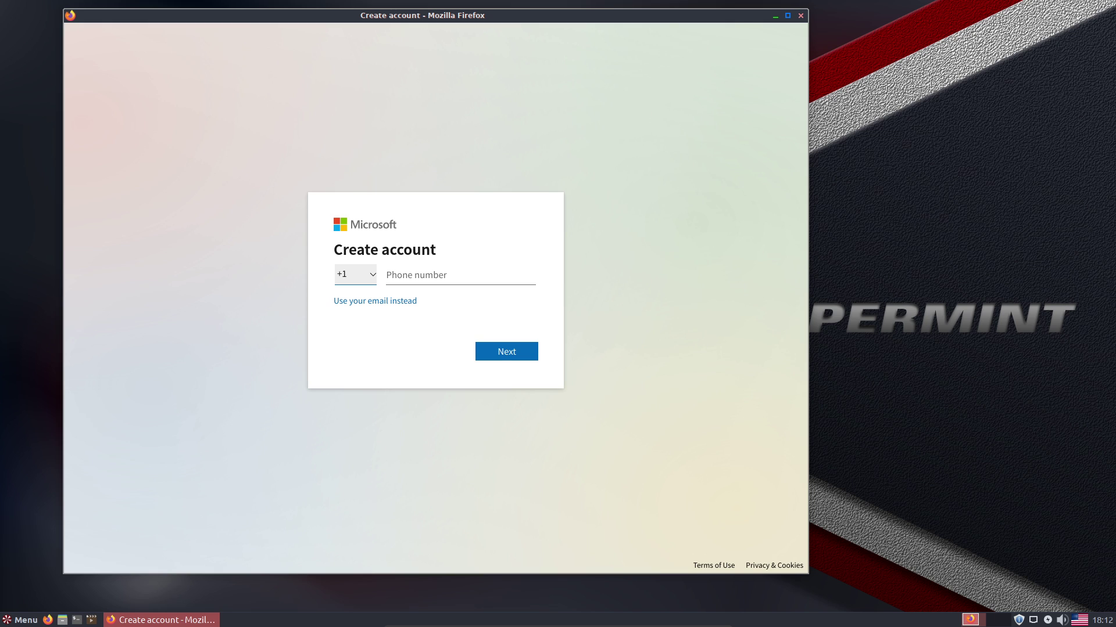
key("alt+F4")
Launch Microsoft Excel (Online) from the Office applications, view its sign-in page and close it.
key("super")
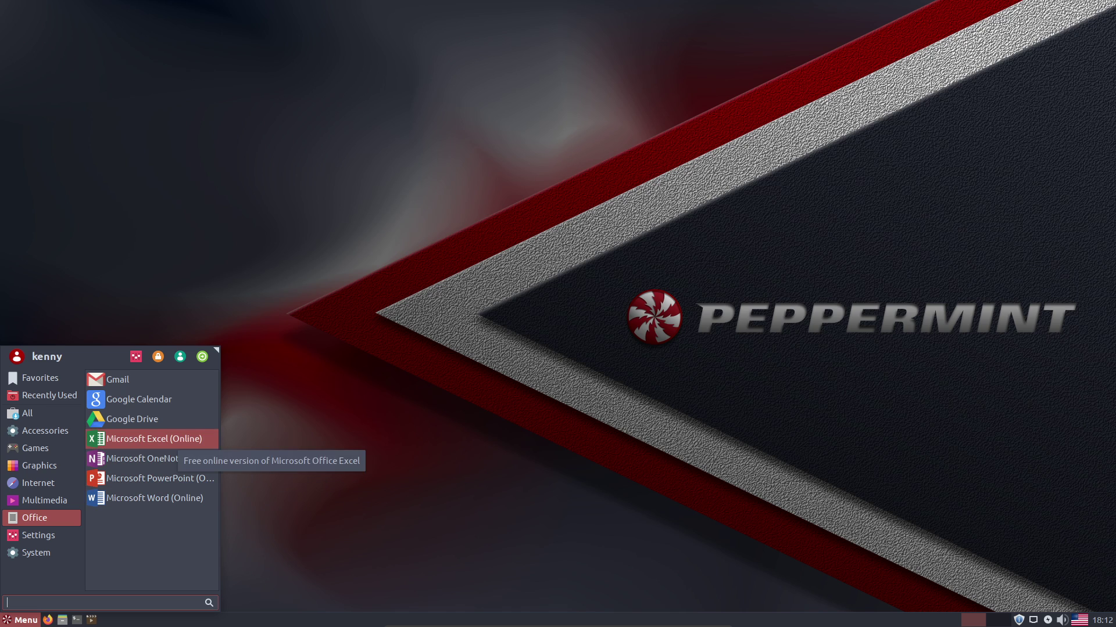
left_click(180, 441)
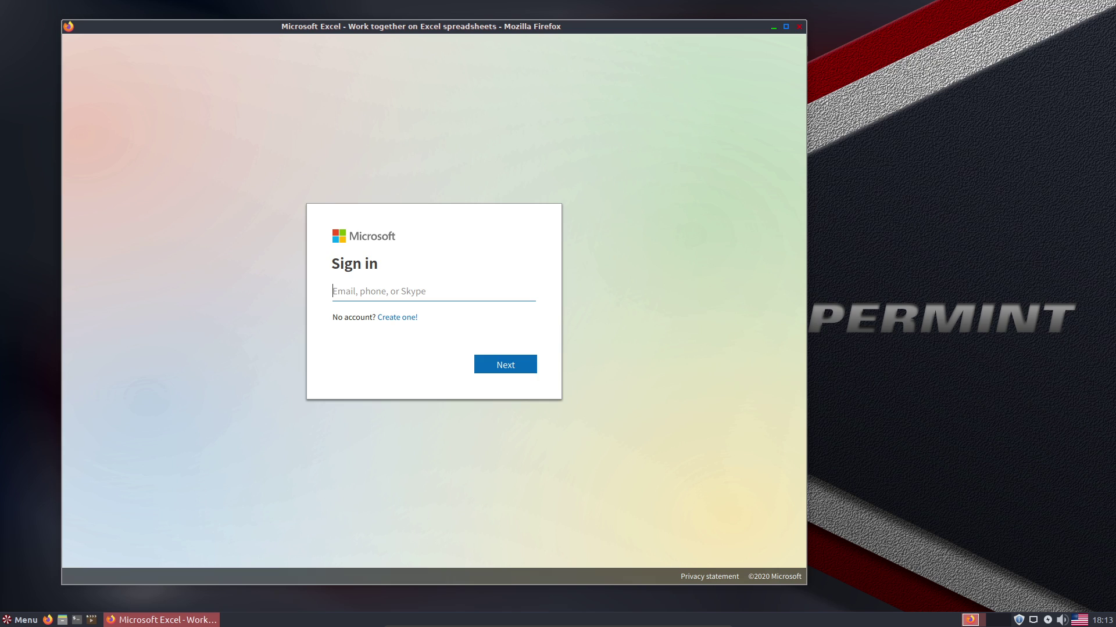
key("alt+F4")
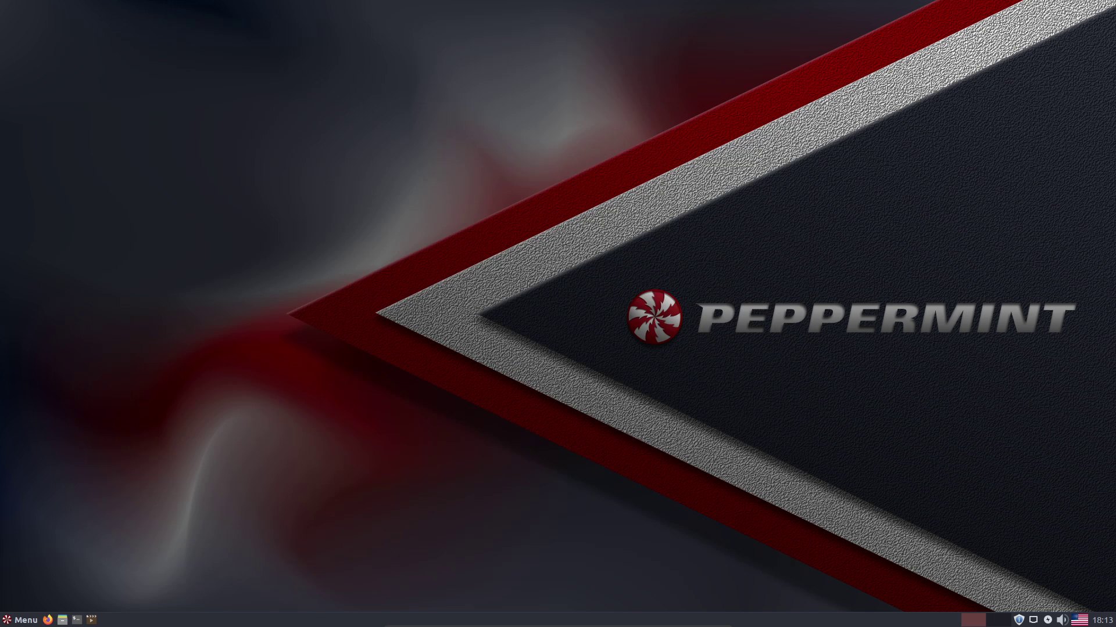
Browse the Office and Internet applications, open the BitTorrent Client and dismiss its file sharing agreement.
left_click(20, 619)
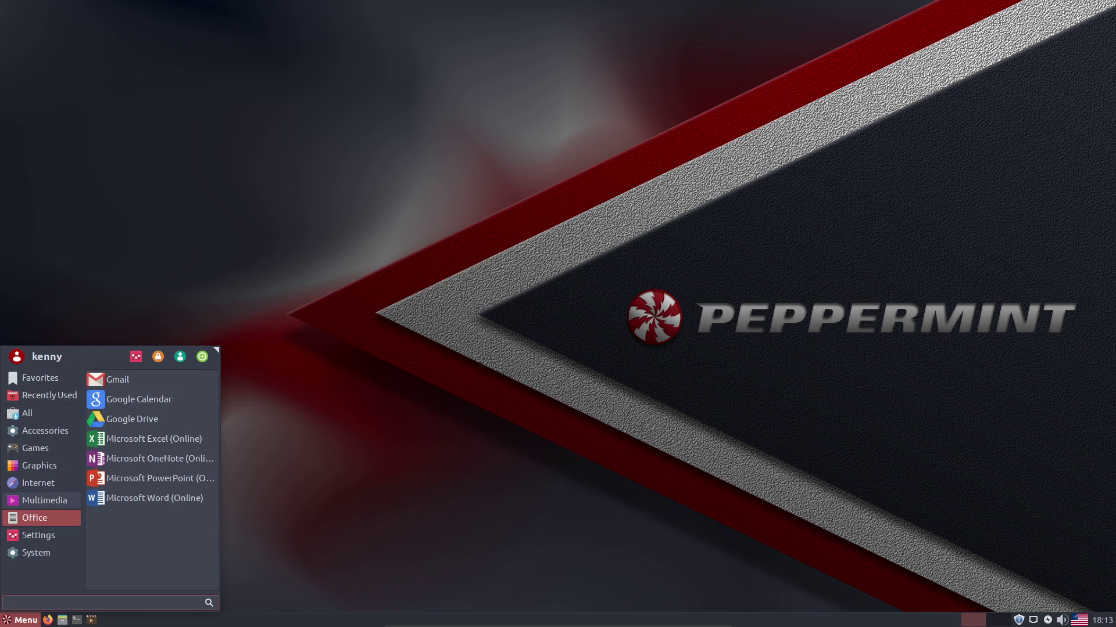
mouse_move(41, 518)
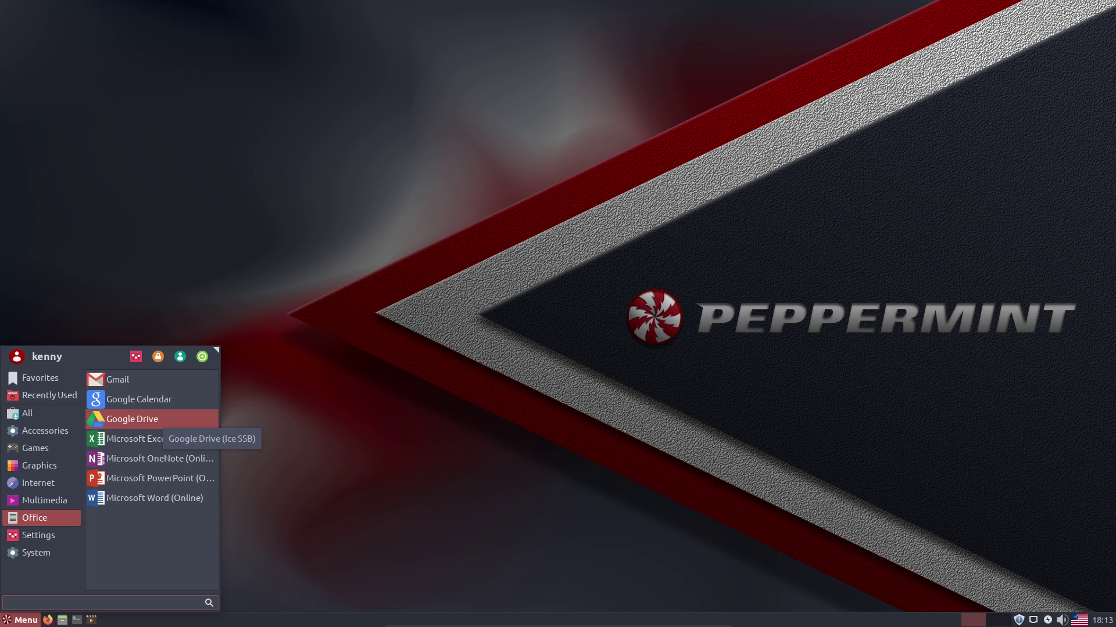
mouse_move(40, 482)
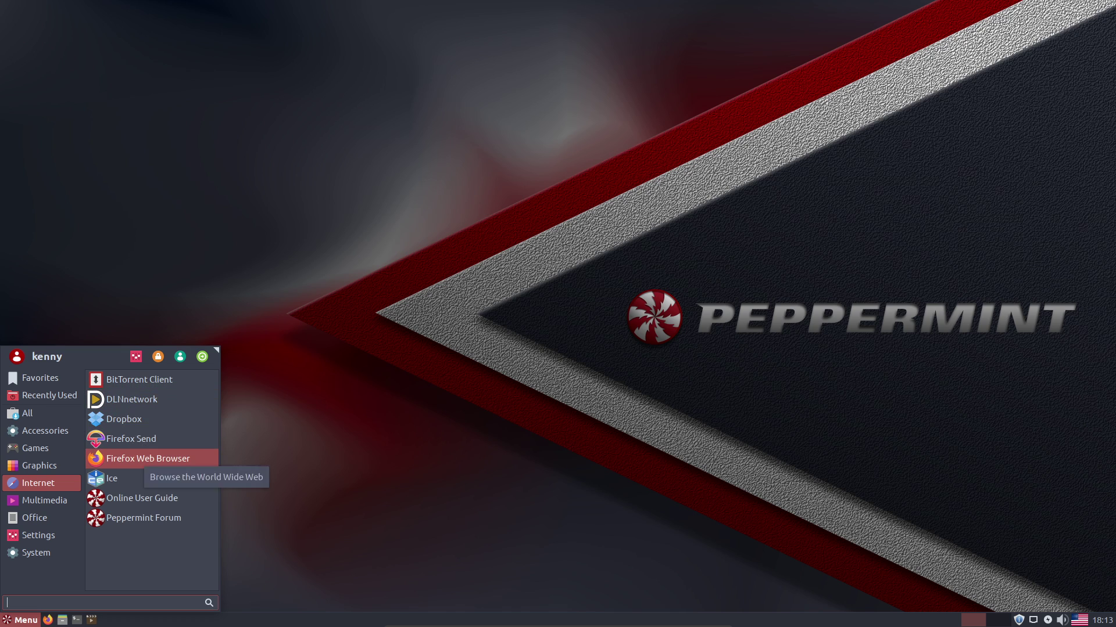
key("Escape")
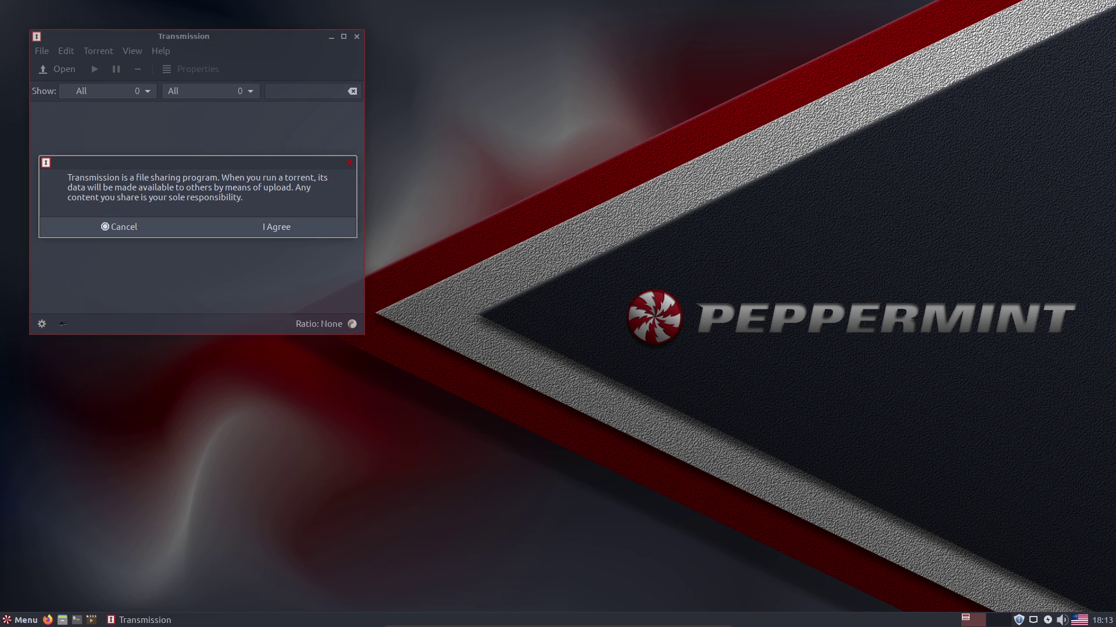
key("Escape")
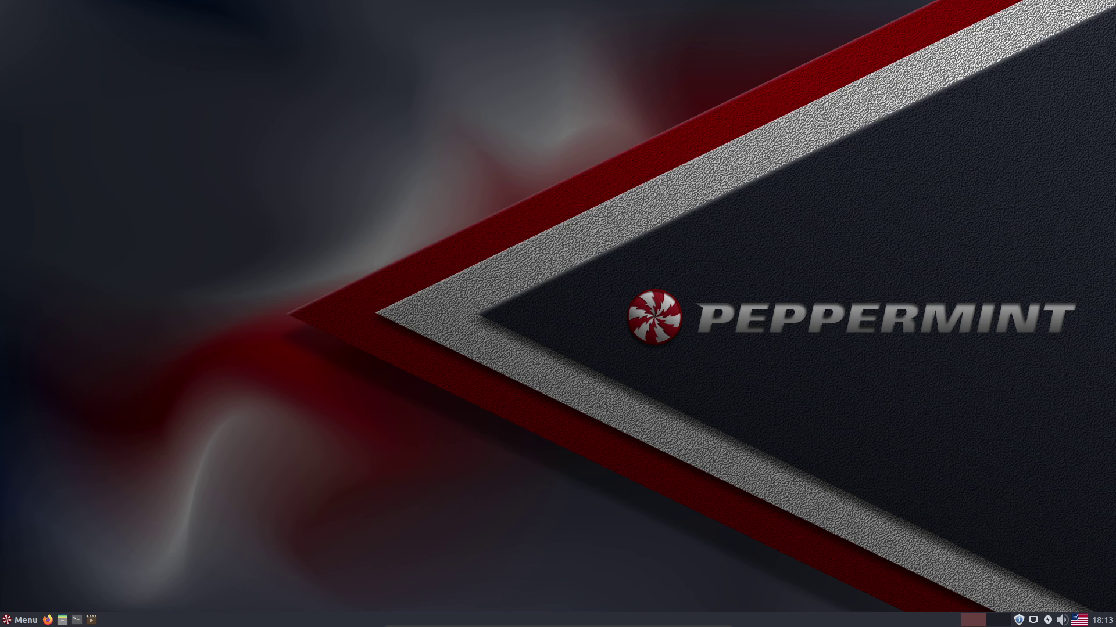
Browse the Graphics applications, including Editor by Pixlr and Express by Pixlr.
key("super")
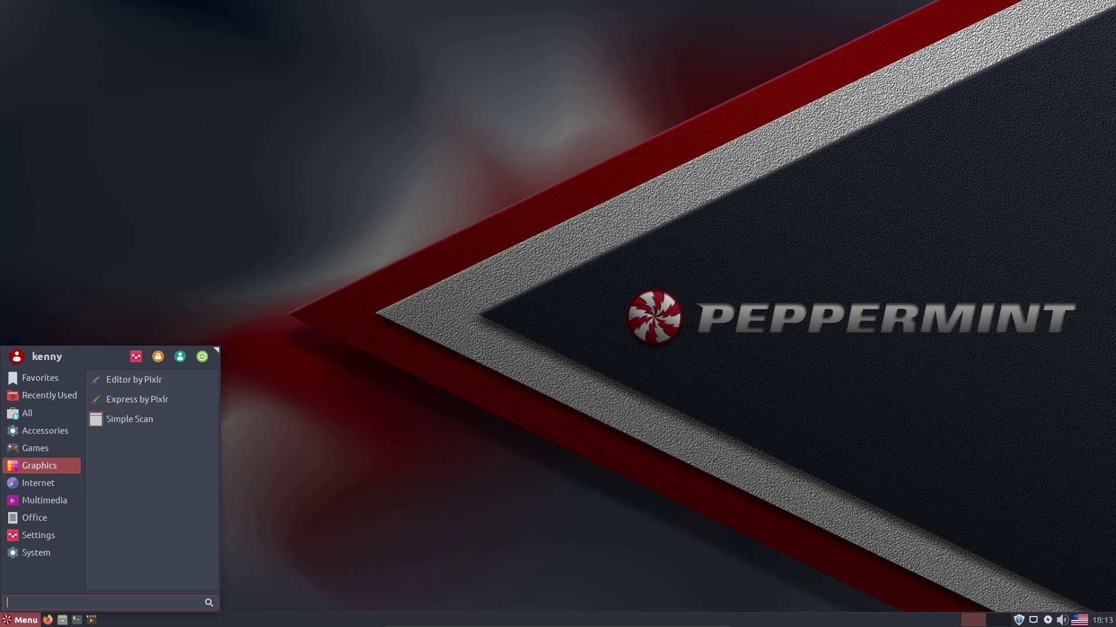
key("Down")
key("Down")
key("Down")
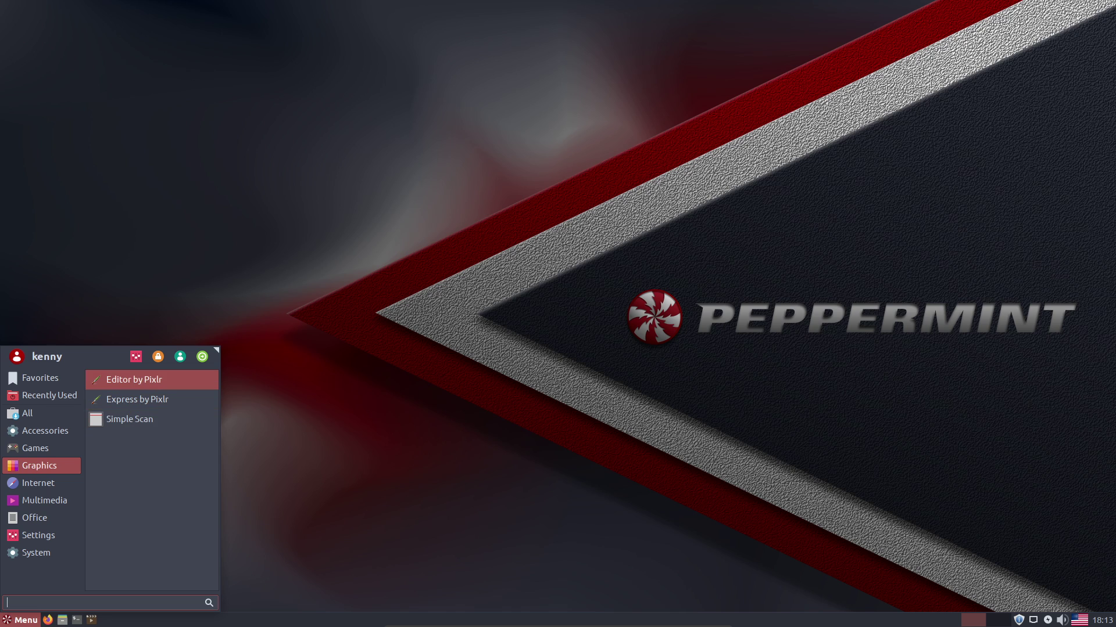
key("Up")
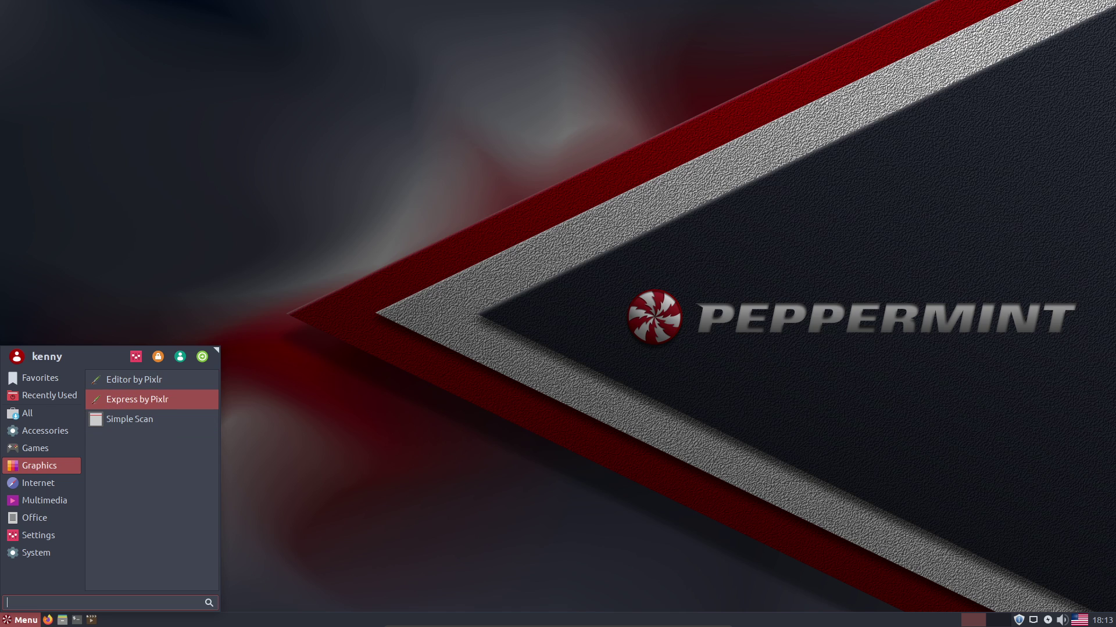
Launch Media Player from the Multimedia applications.
key("Left")
key("Down")
key("Down")
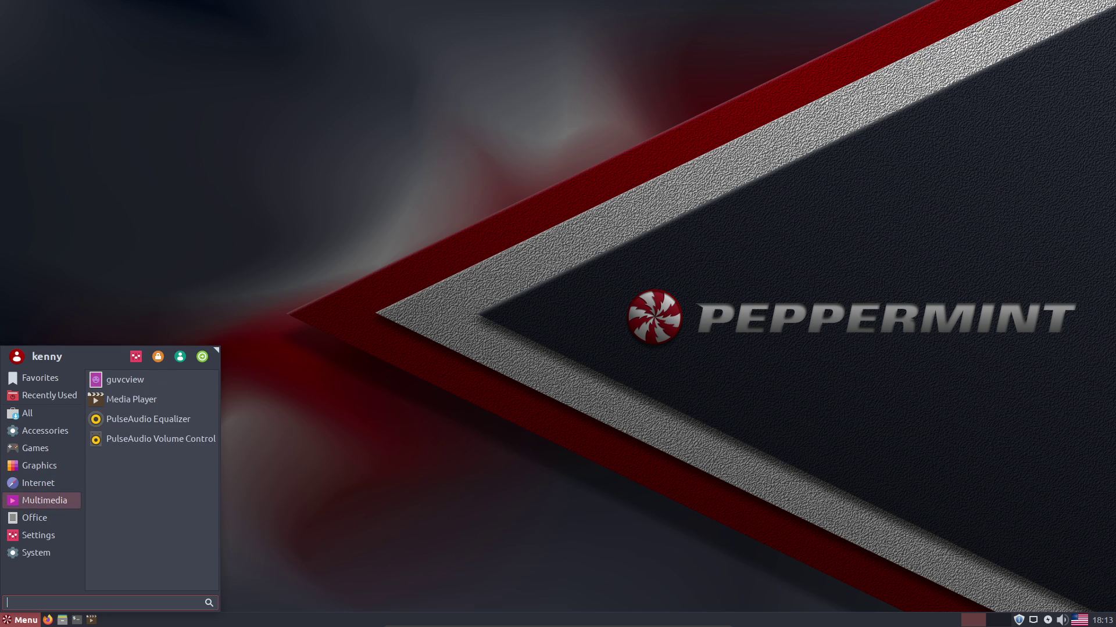
key("Right")
key("Down")
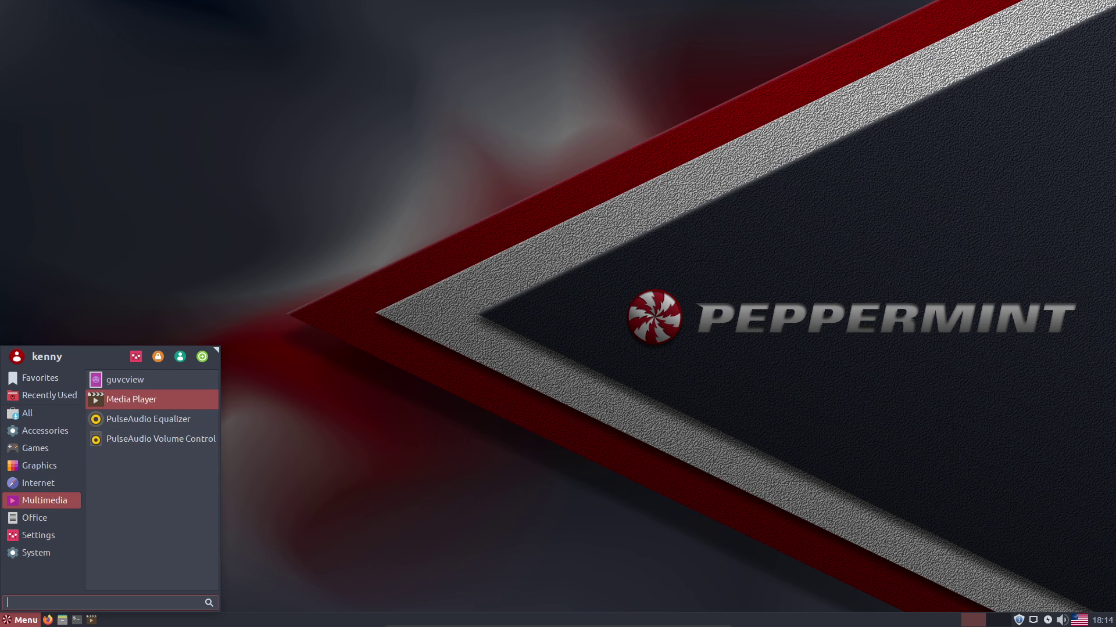
key("Return")
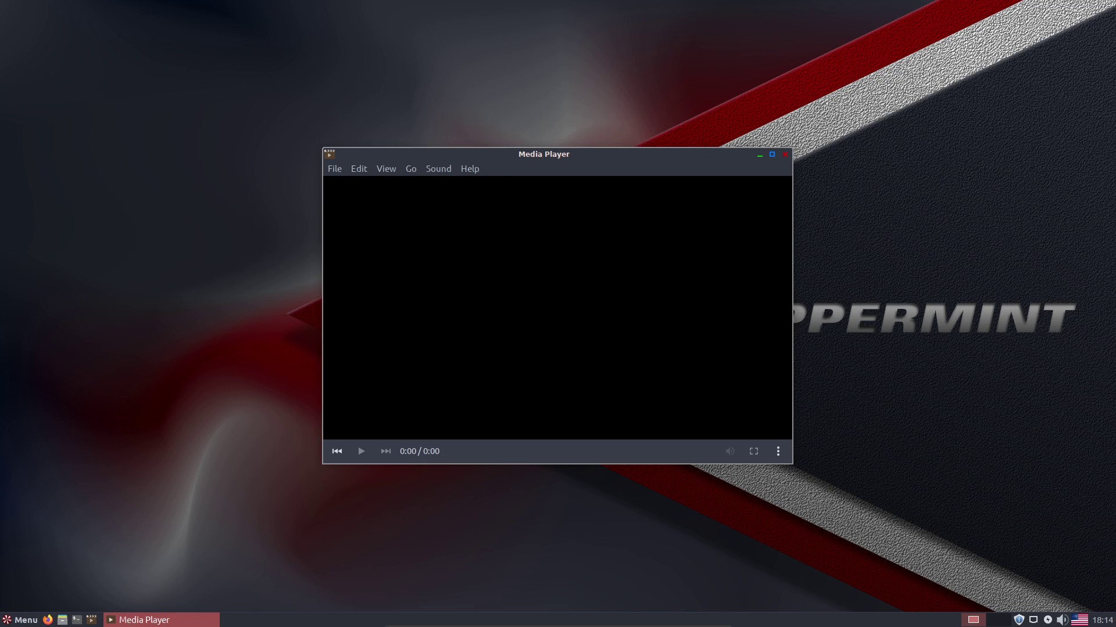
View the Media Player's About information, then close the player.
key("alt+h")
key("a")
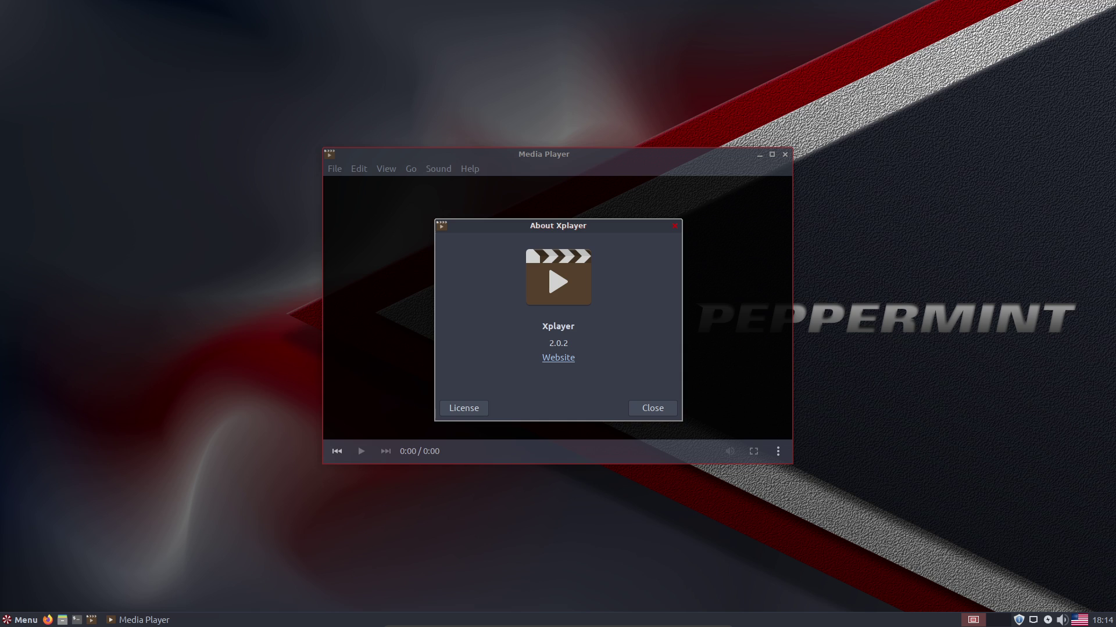
left_click_drag(558, 225, 327, 156)
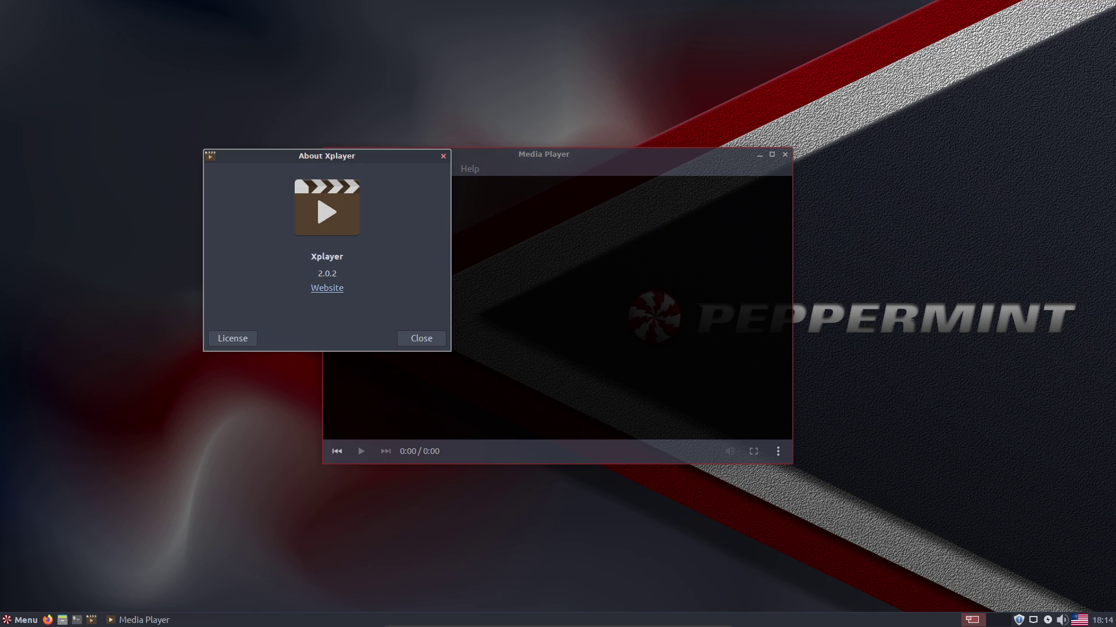
key("Escape")
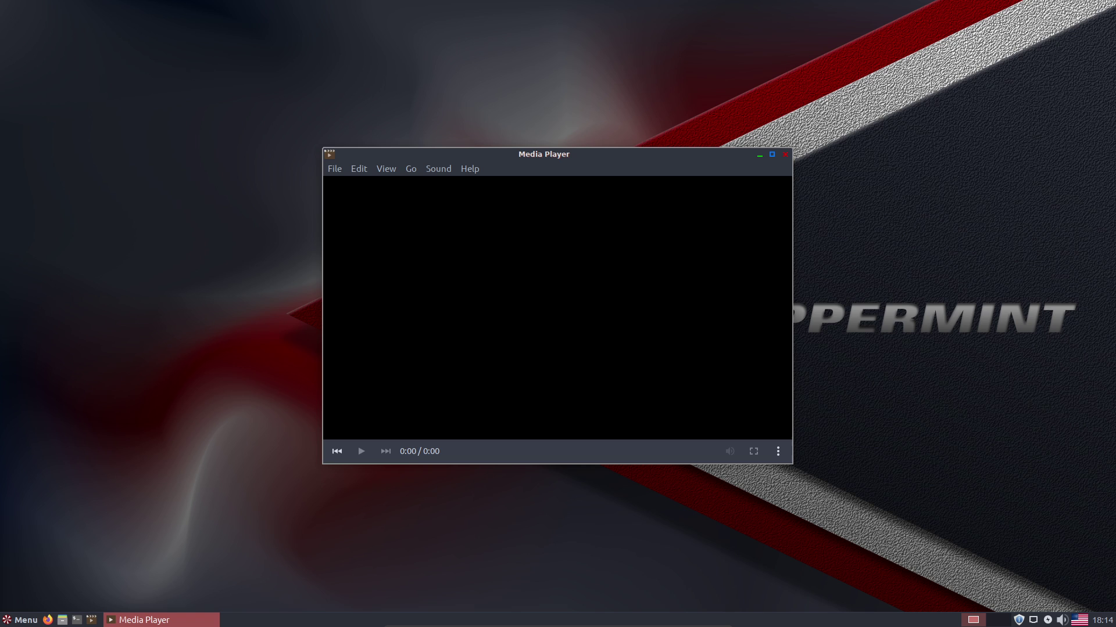
key("ctrl+q")
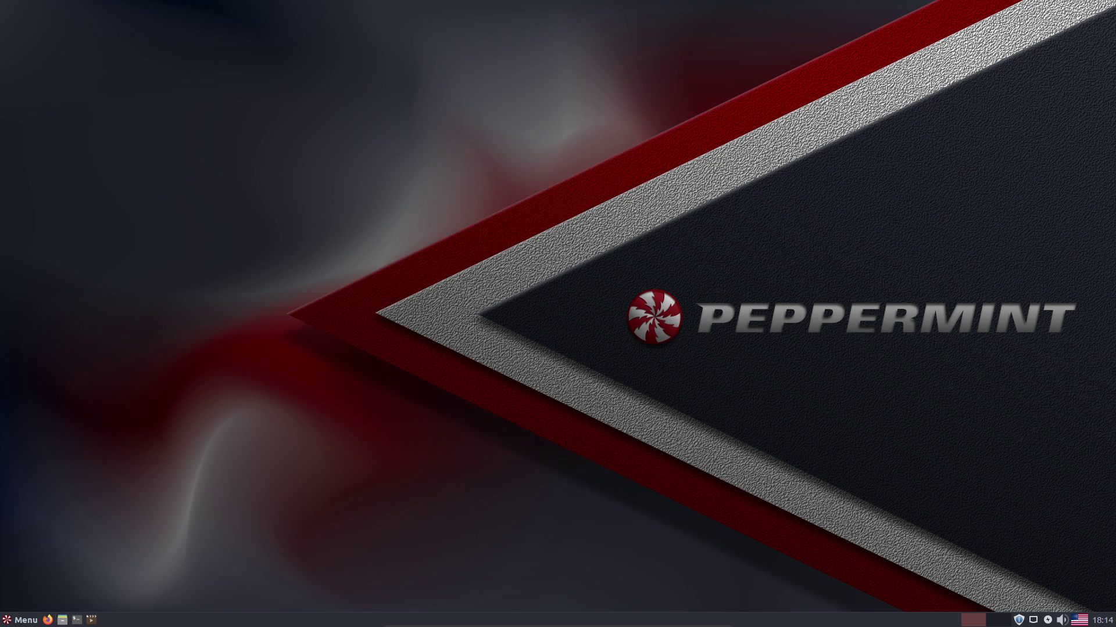
View the file manager's About information from the Home folder, then reposition the Home window on the desktop.
left_click(62, 620)
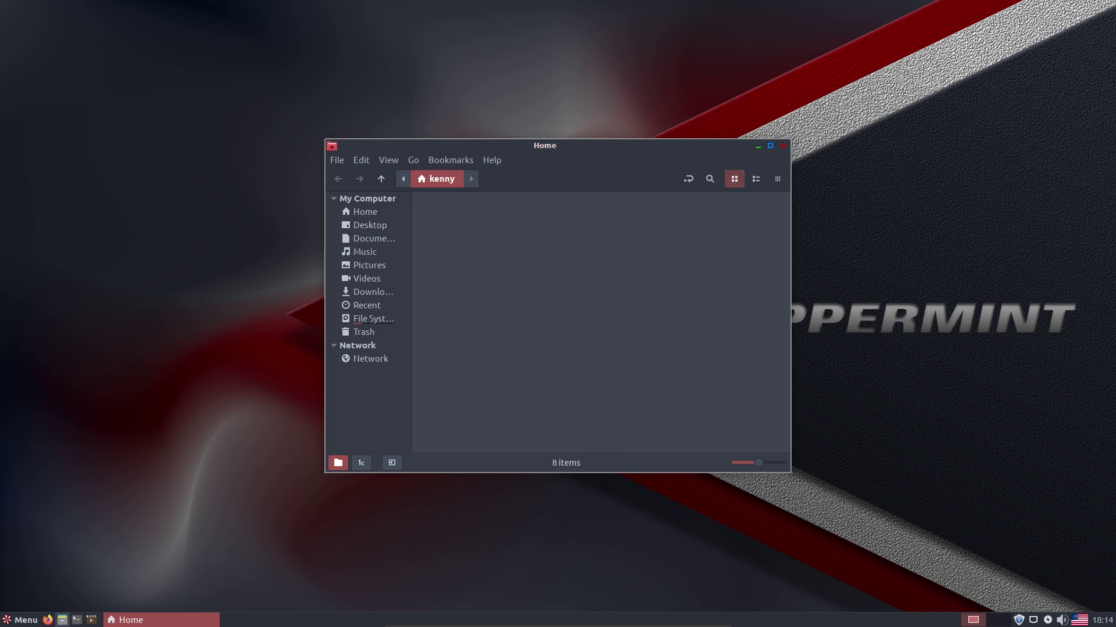
left_click_drag(545, 145, 431, 95)
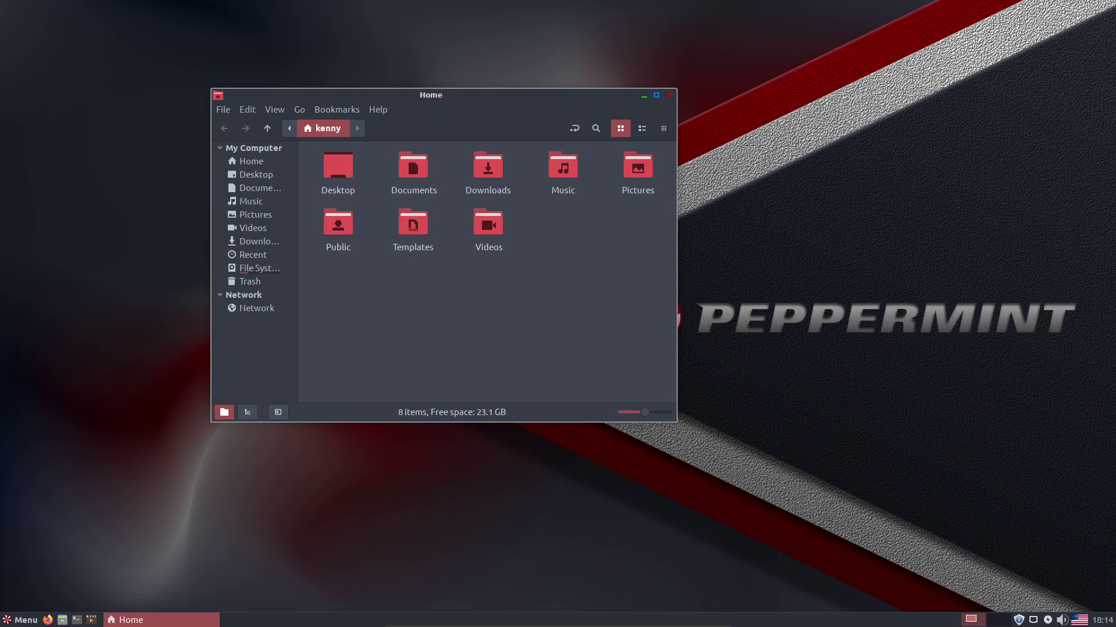
left_click(377, 109)
left_click(391, 144)
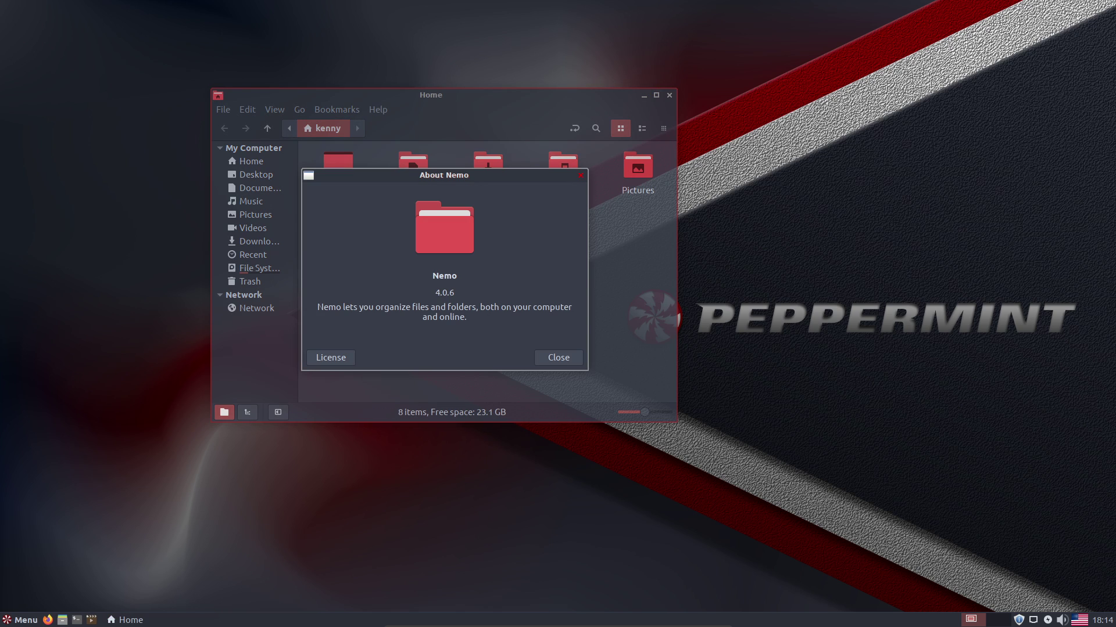
key("Escape")
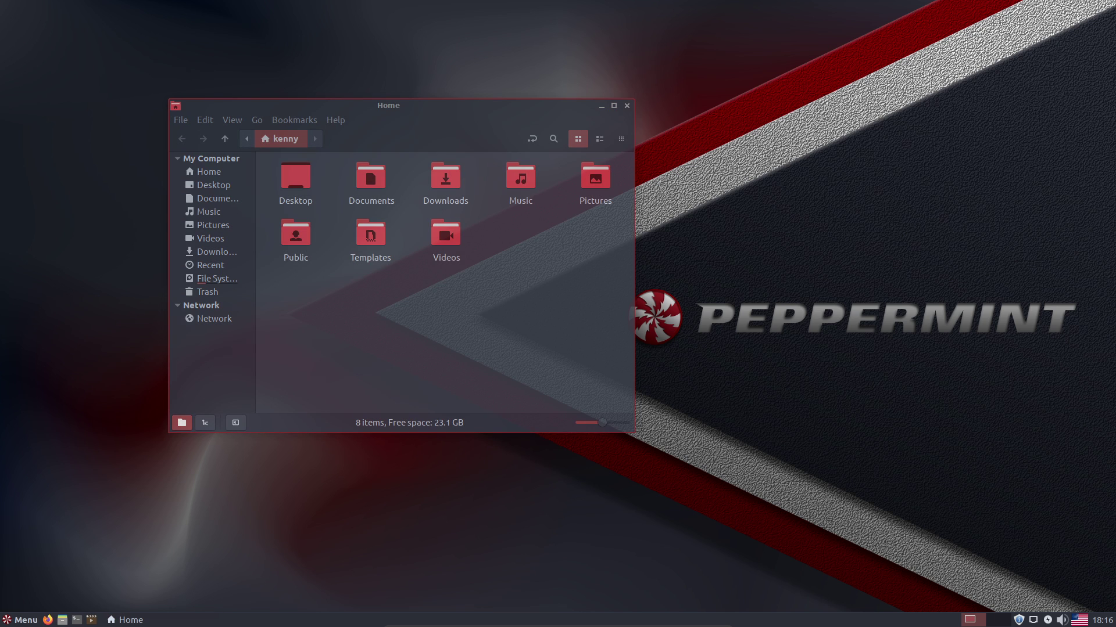
left_click_drag(388, 105, 285, 115)
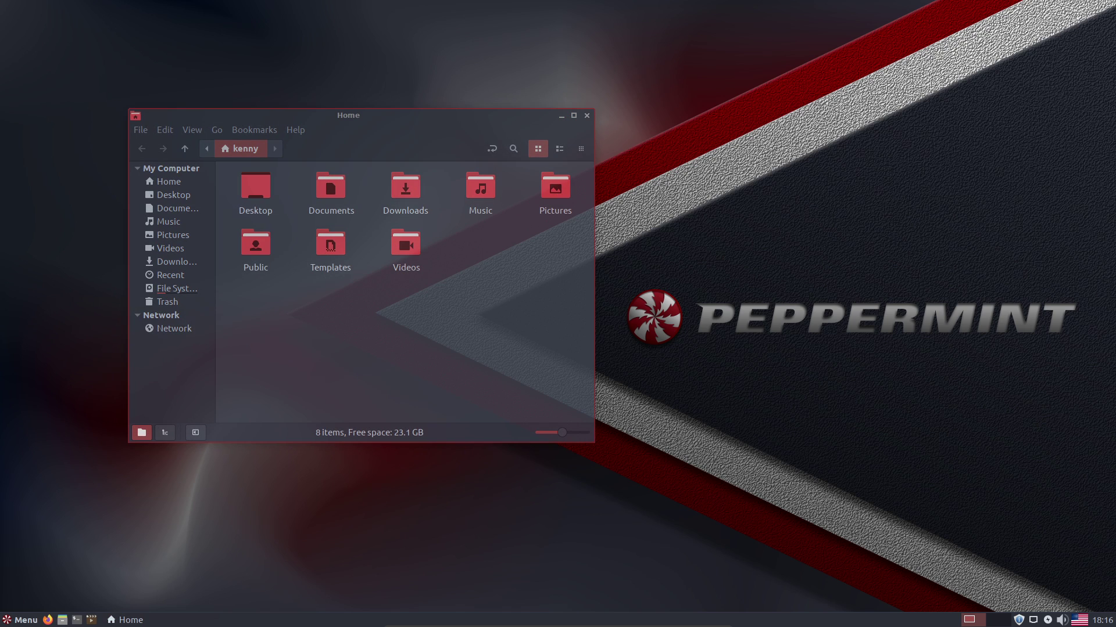
left_click_drag(348, 115, 386, 89)
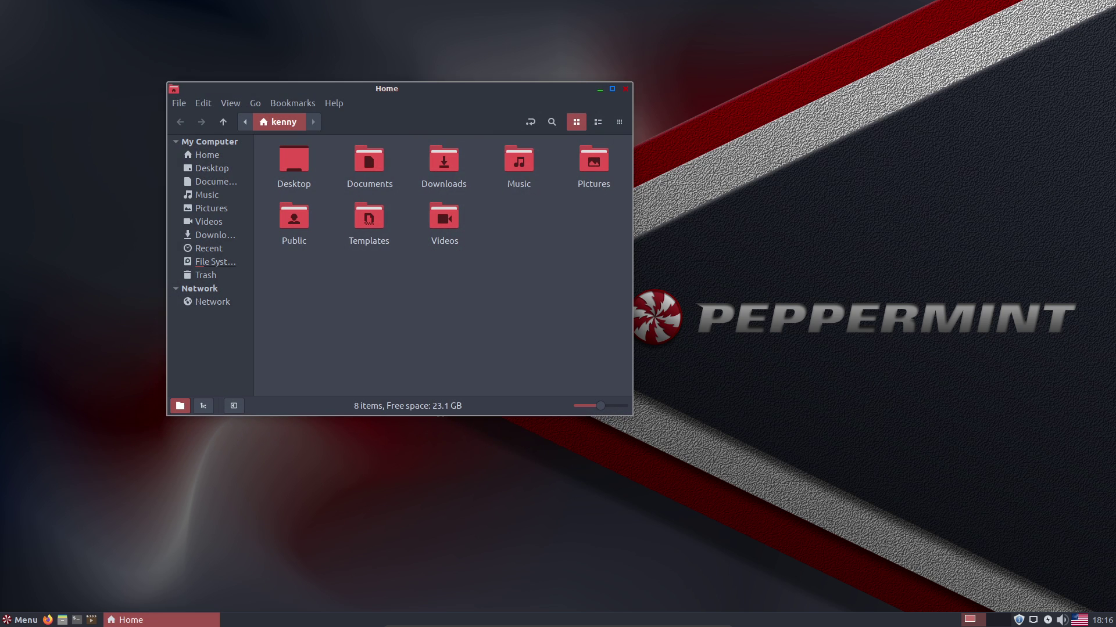
Browse the Settings, System and Accessories applications, search the applications for "settin" and dismiss the search.
left_click(20, 620)
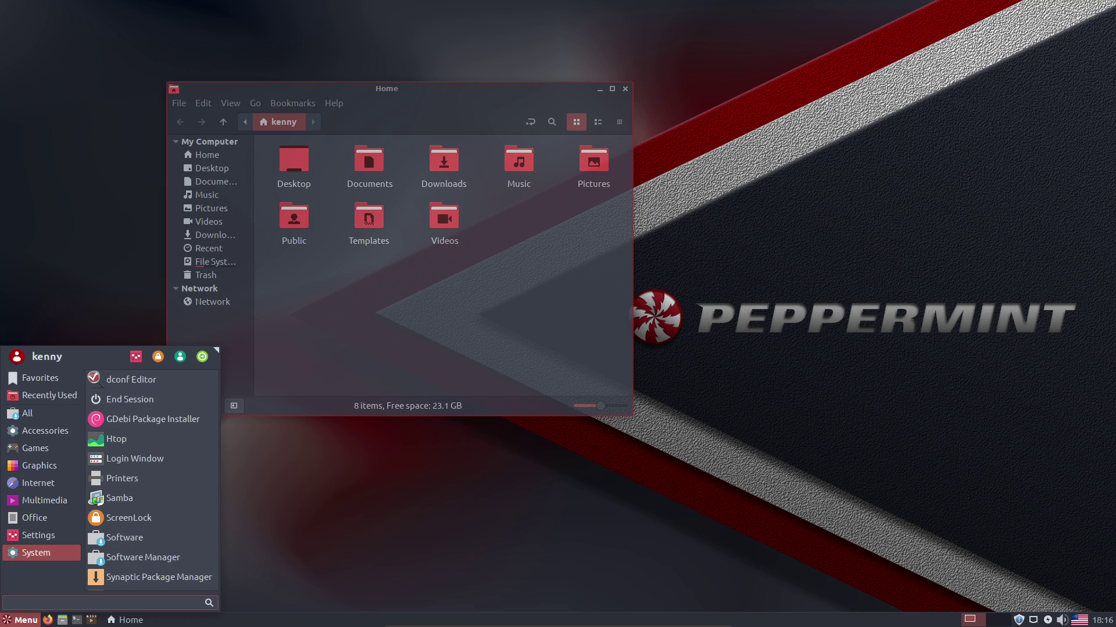
left_click(36, 535)
scroll(151, 508, "down", 3)
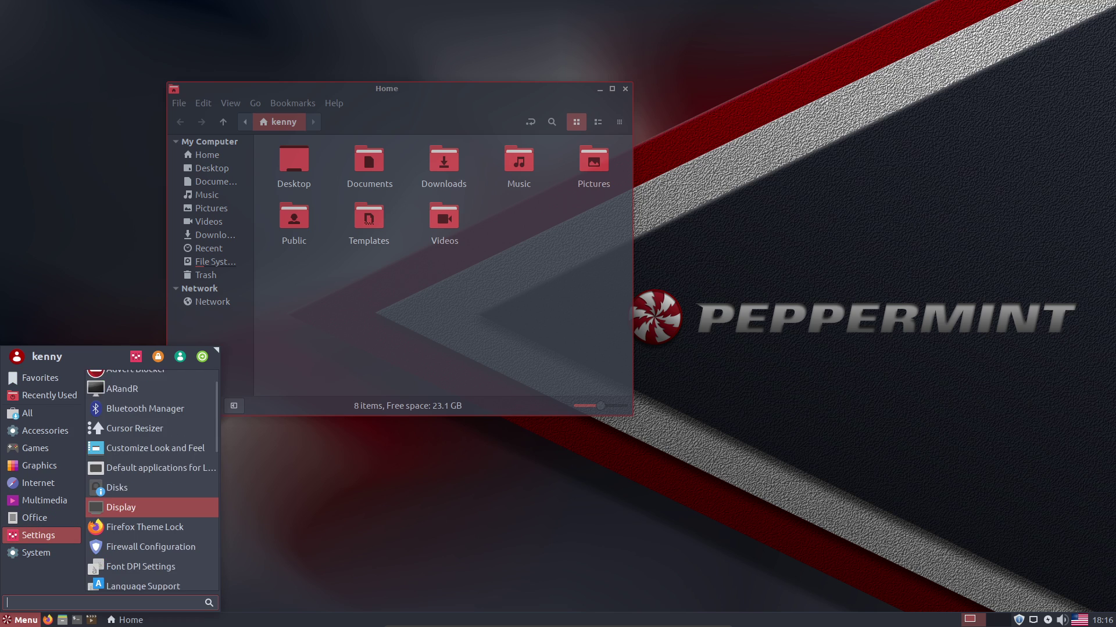
scroll(151, 507, "down", 5)
left_click(36, 552)
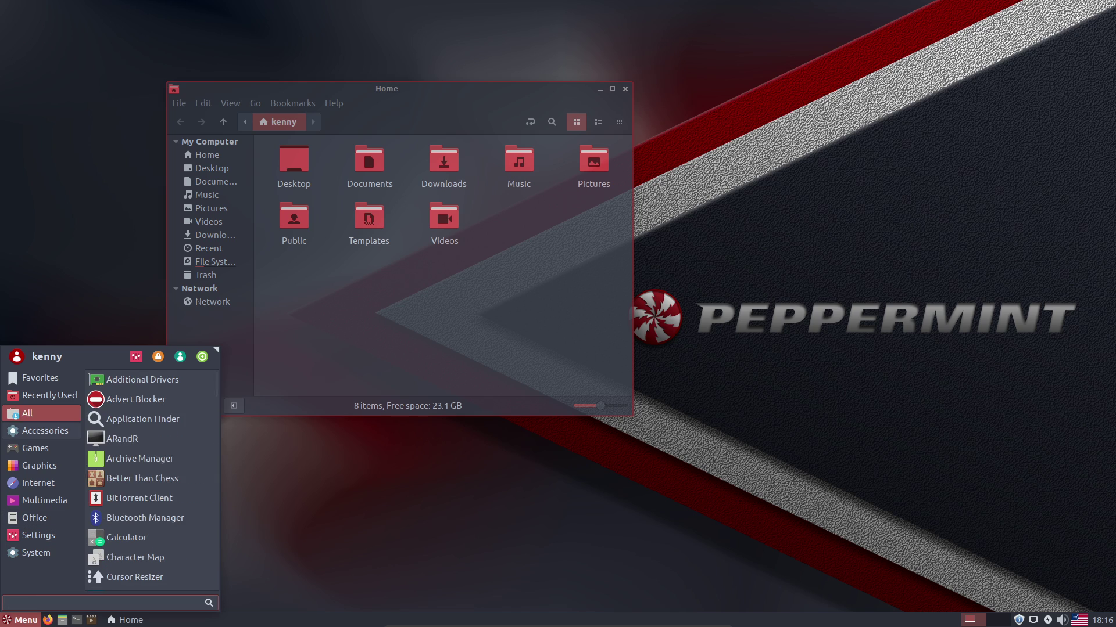
mouse_move(41, 430)
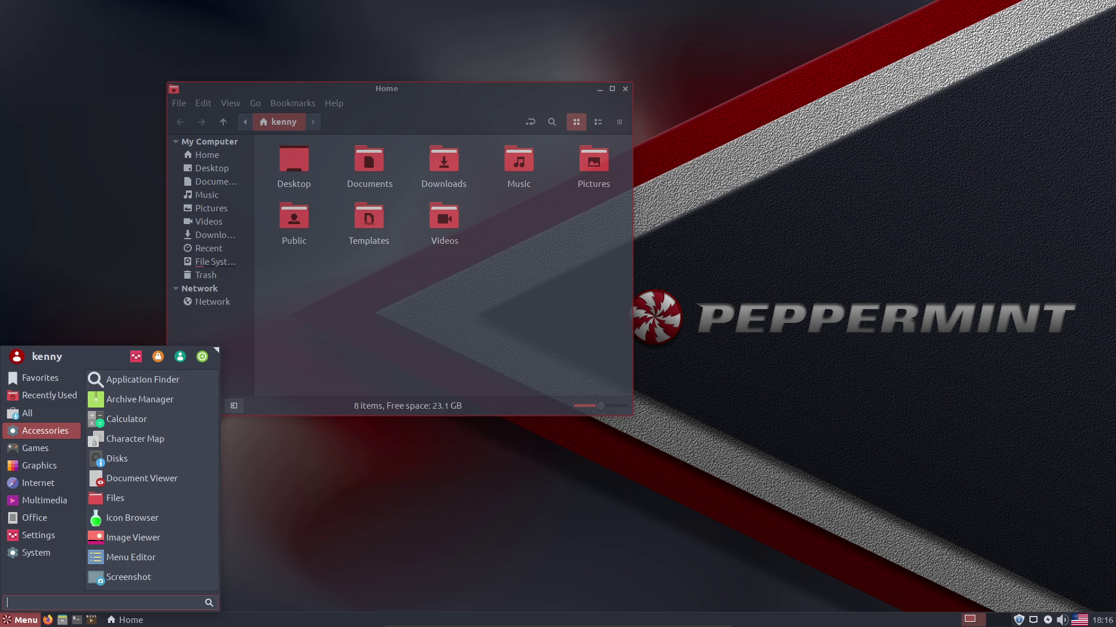
type("sett")
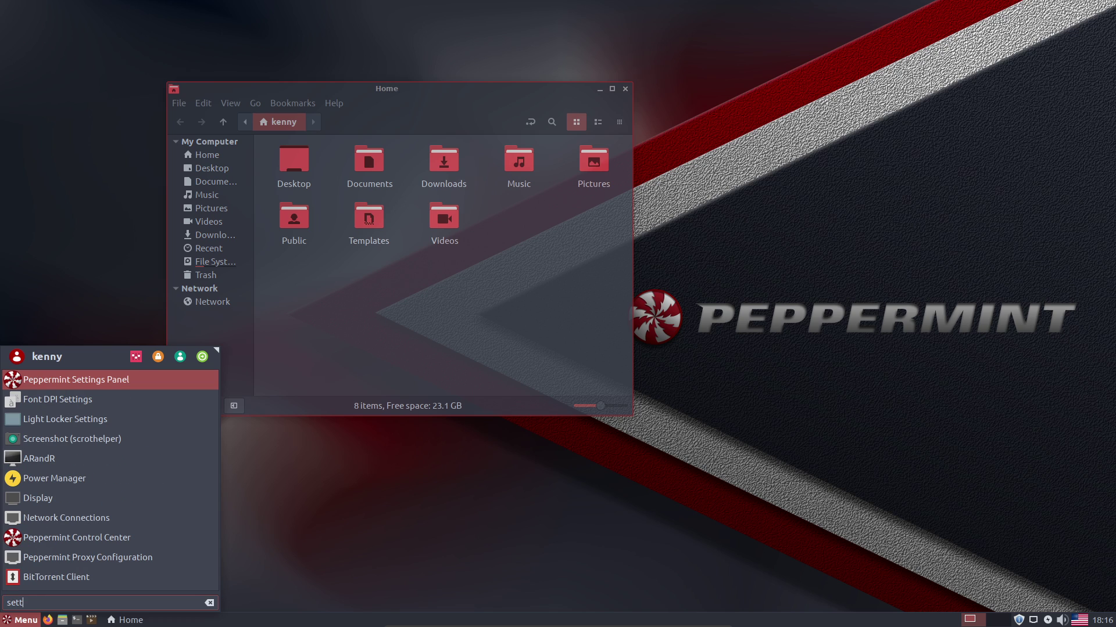
type("in")
key("Escape")
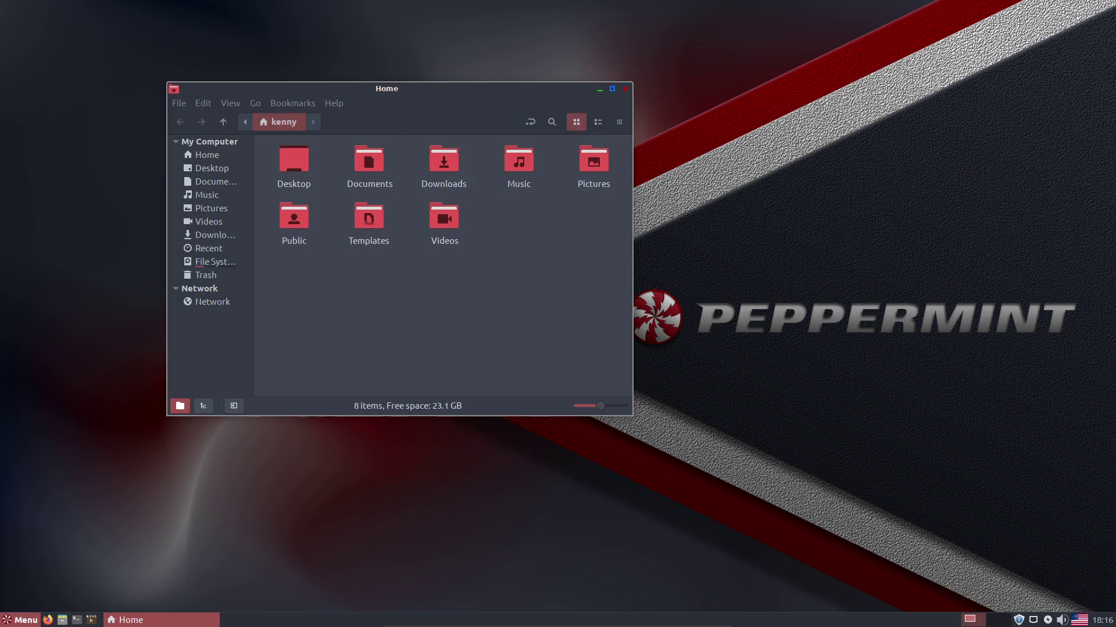
Open the file manager's File Management Preferences and move that dialog over the Home window.
left_click(231, 103)
key("Down")
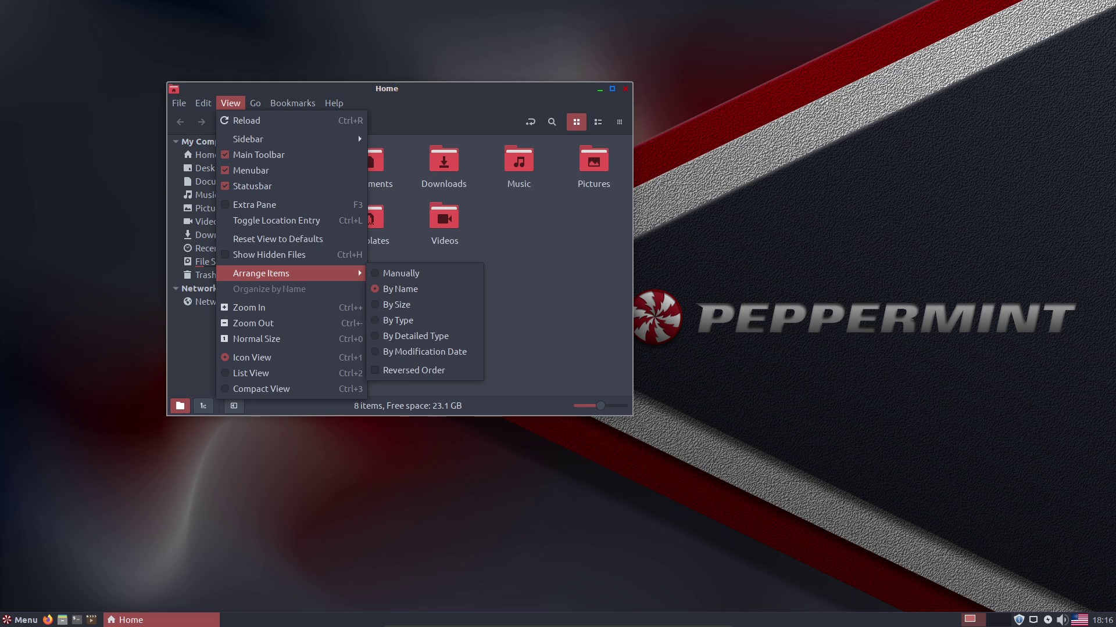
mouse_move(203, 103)
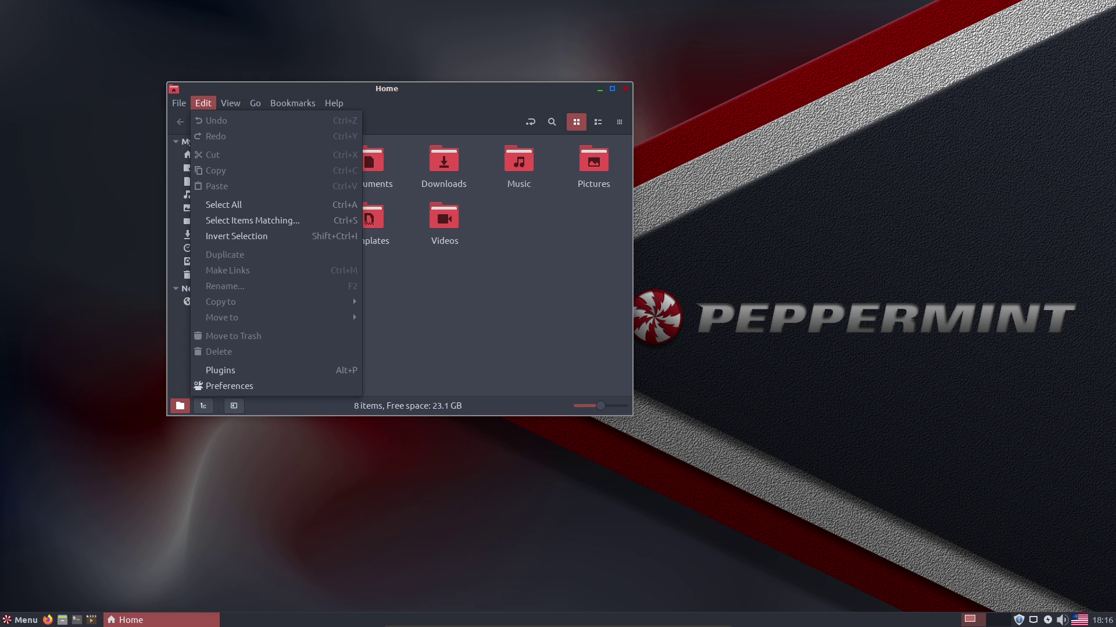
left_click(230, 385)
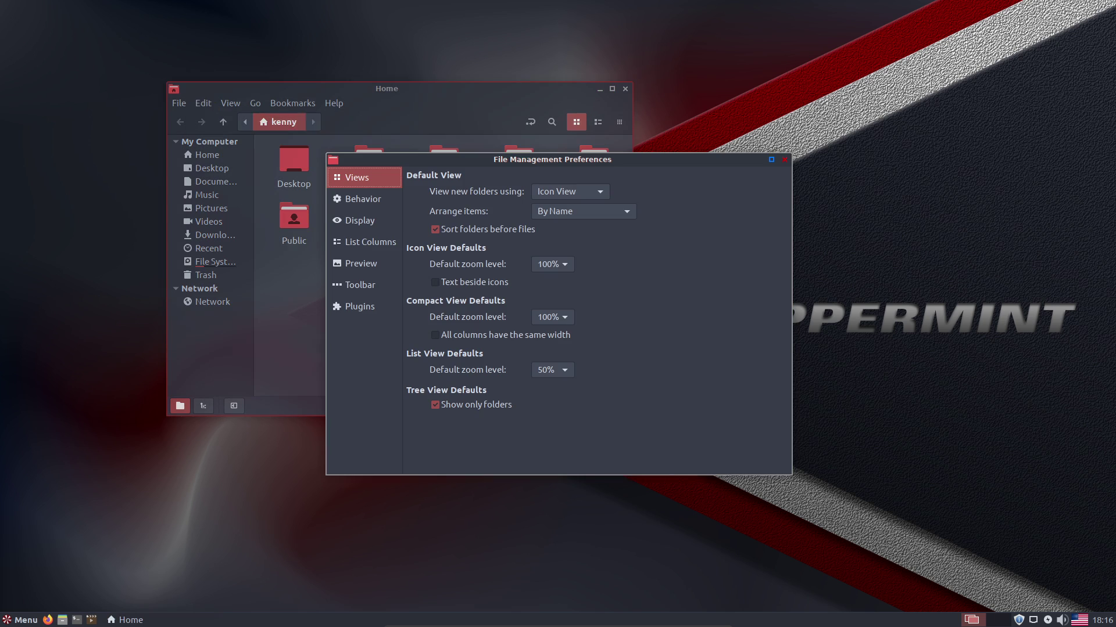
left_click_drag(552, 159, 365, 70)
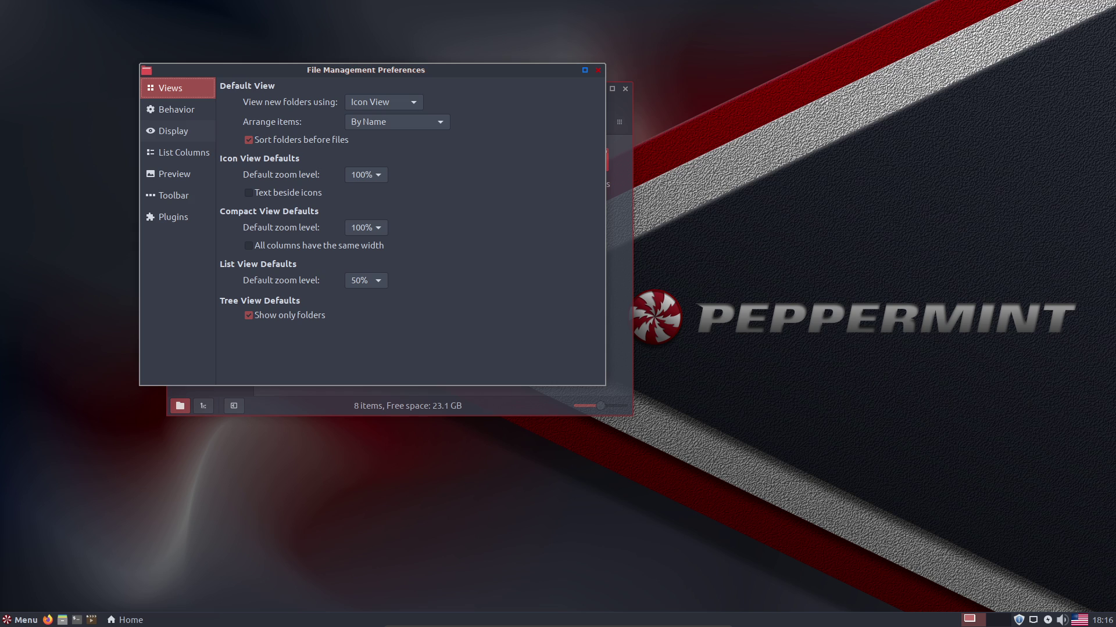
Review the Display, List Columns, Preview, Toolbar and Behavior pages of the File Management Preferences.
left_click(173, 131)
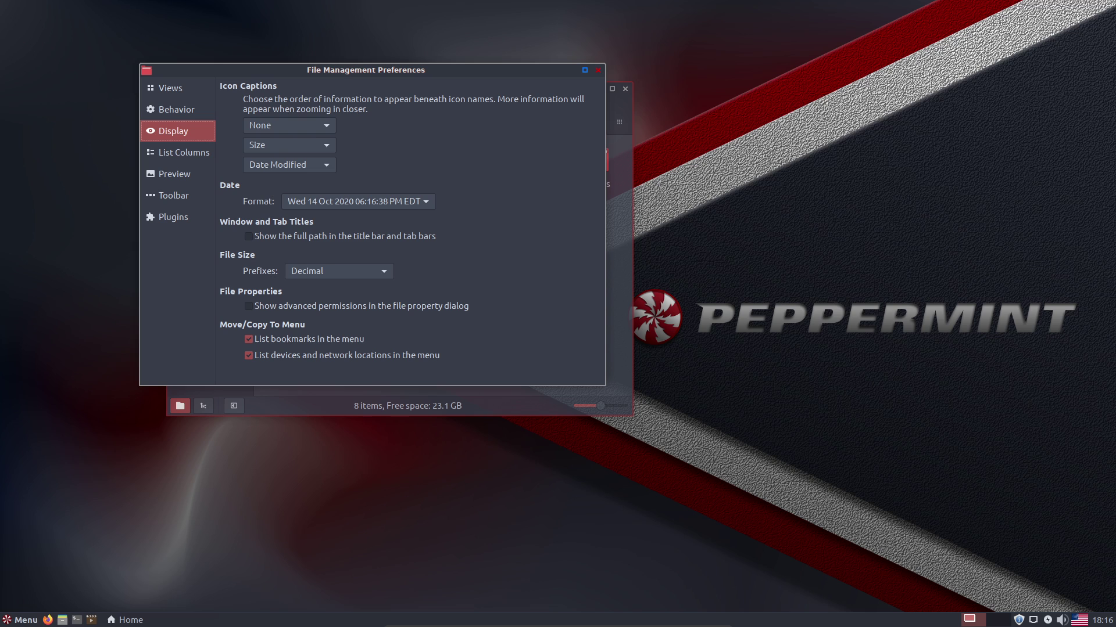
left_click(177, 152)
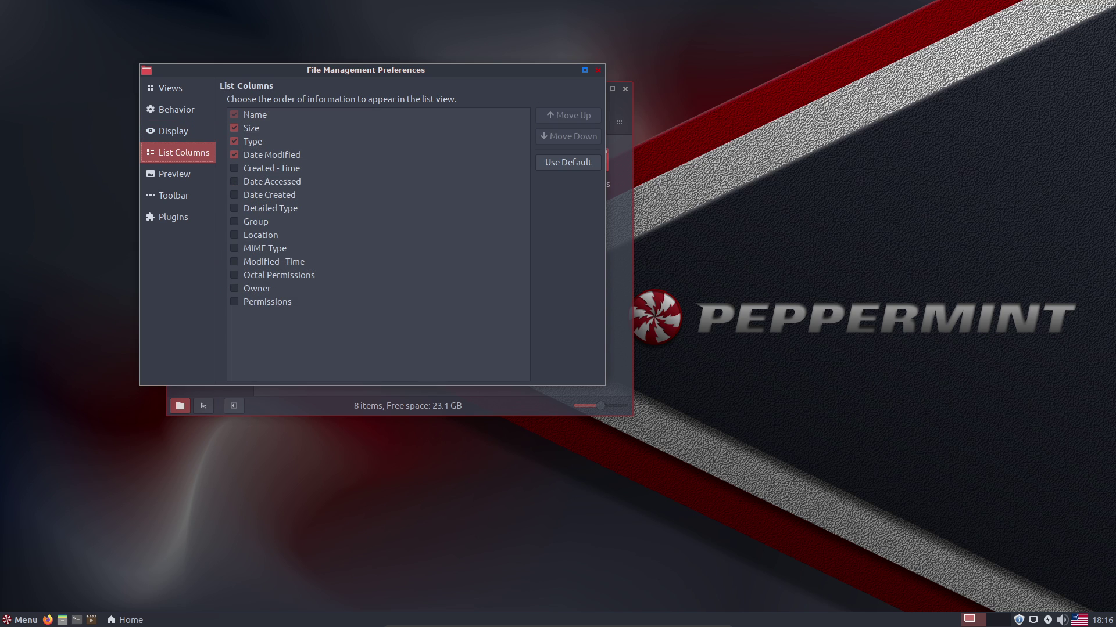
left_click(177, 174)
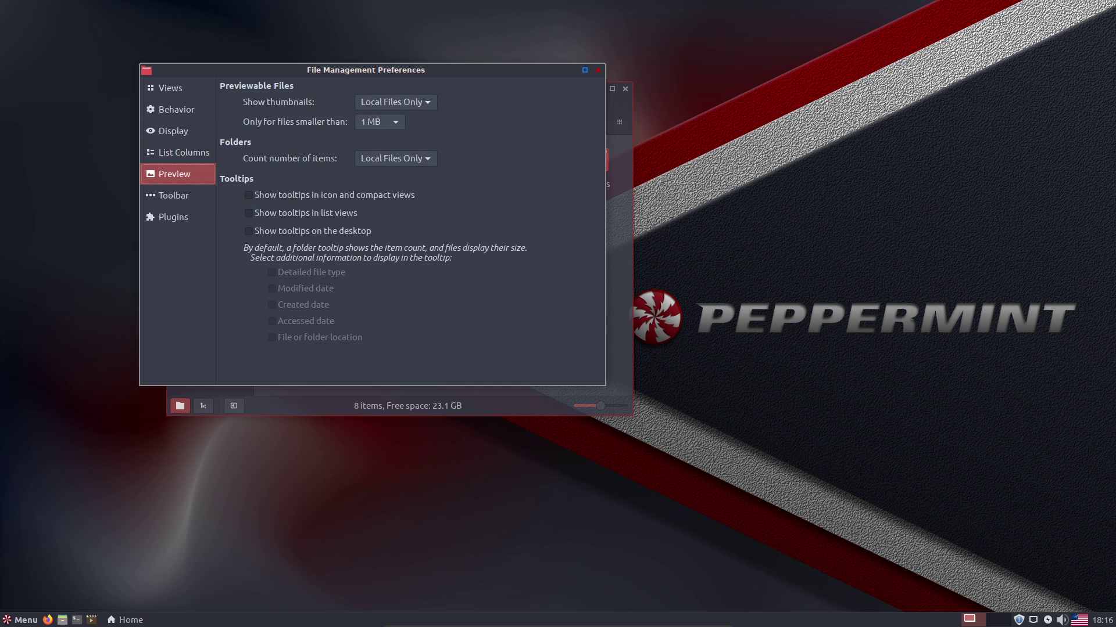
left_click(178, 195)
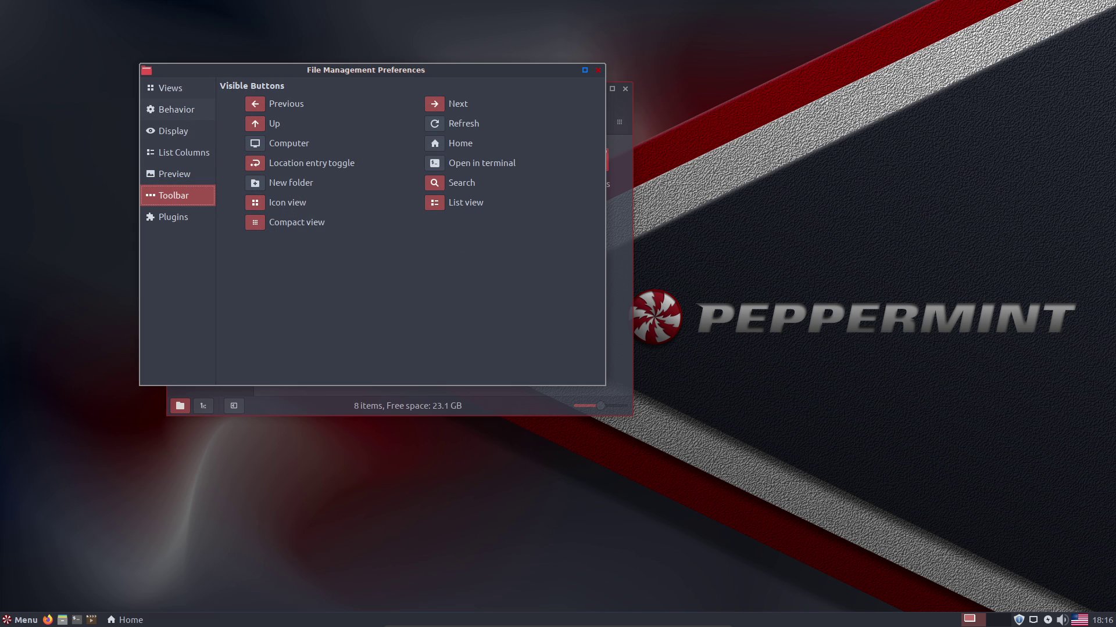
left_click(178, 109)
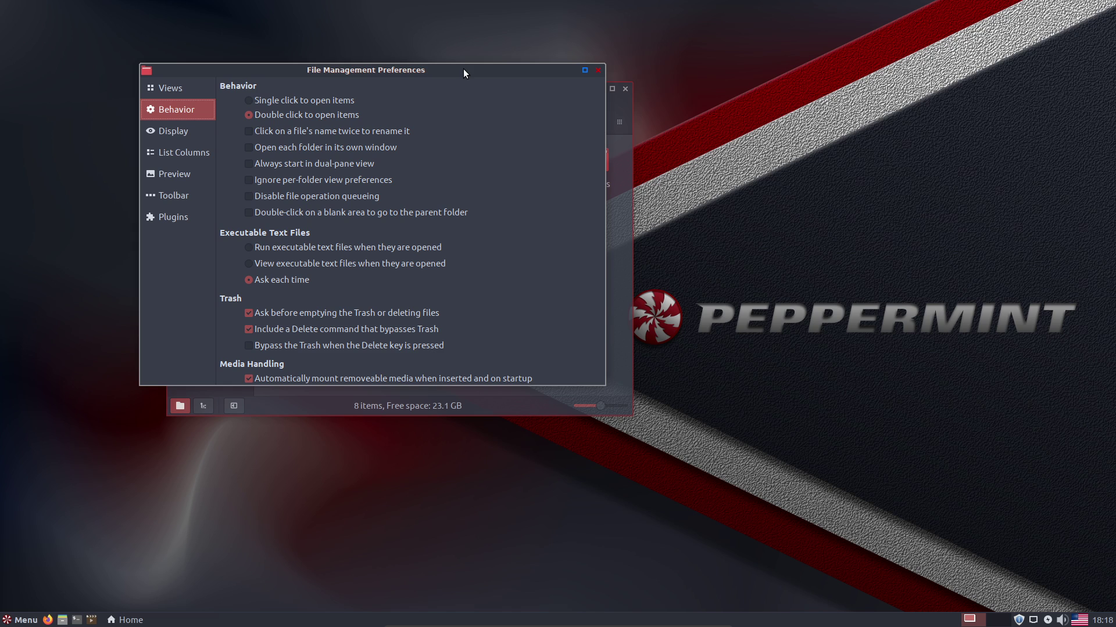
Launch the Media Player again over the preferences dialog, view its window and close it.
left_click(714, 38)
left_click(91, 620)
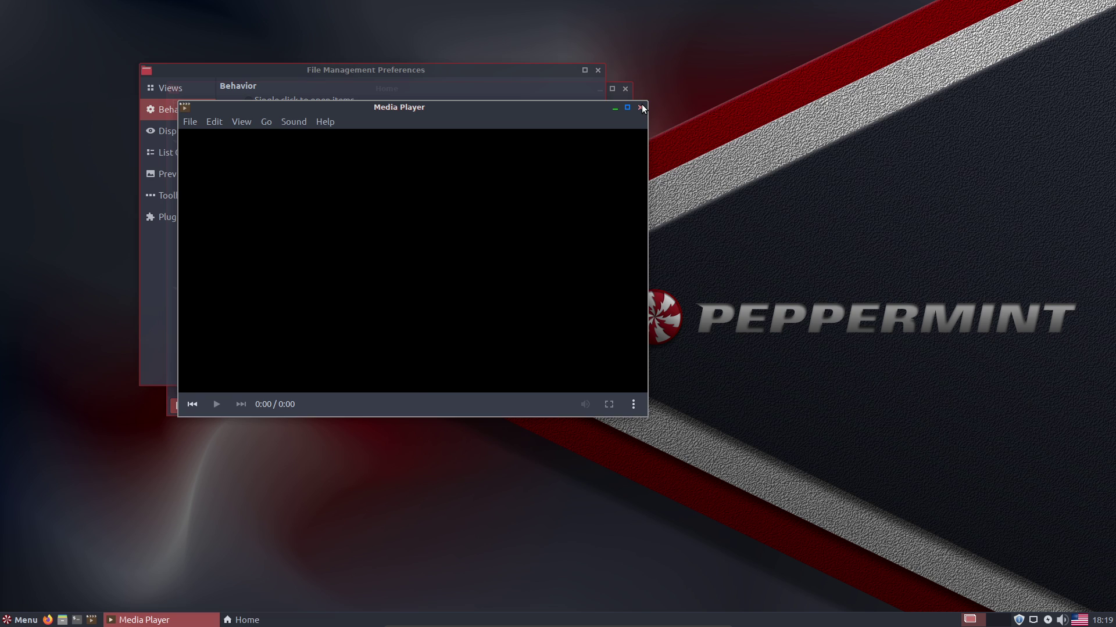
left_click(640, 108)
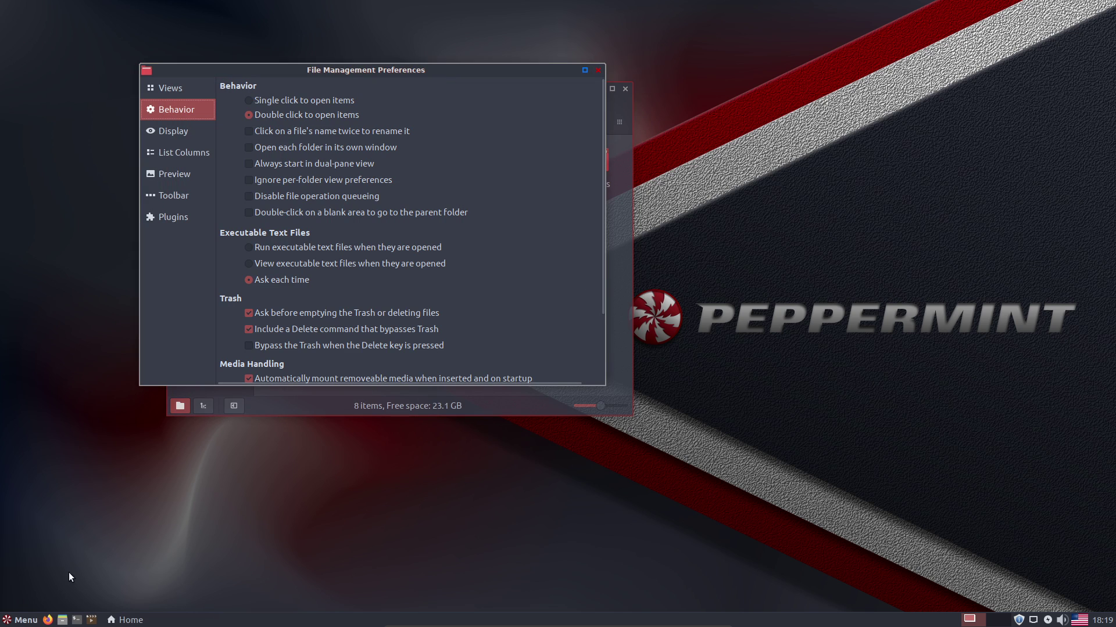
Search the applications for "settin", launch the Peppermint Settings Panel and move its window up beside the preferences dialog.
left_click(24, 620)
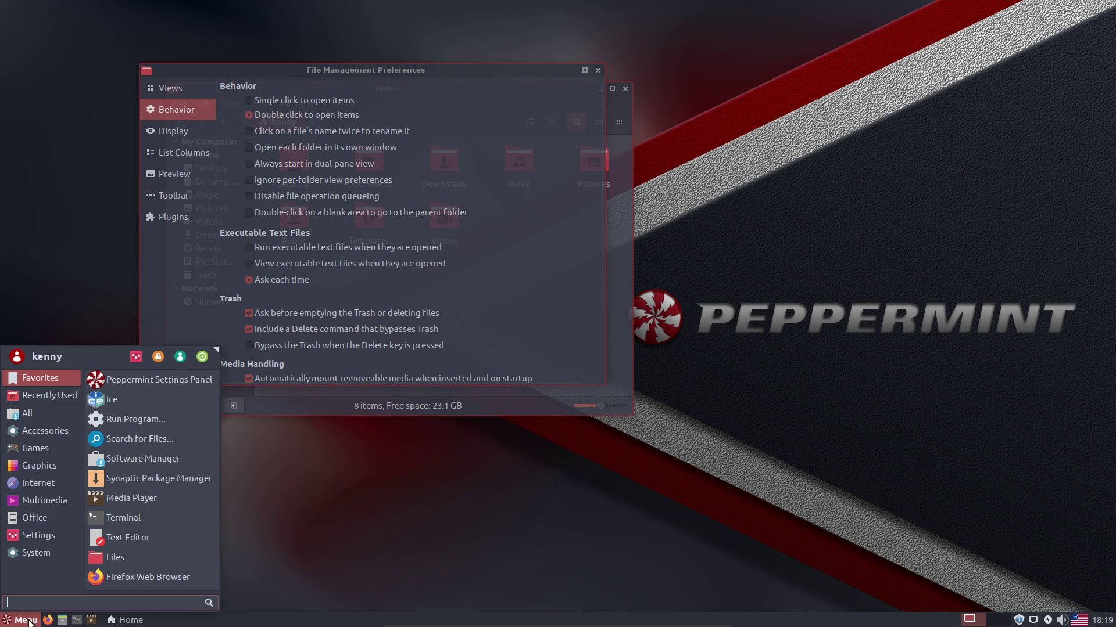
left_click(43, 553)
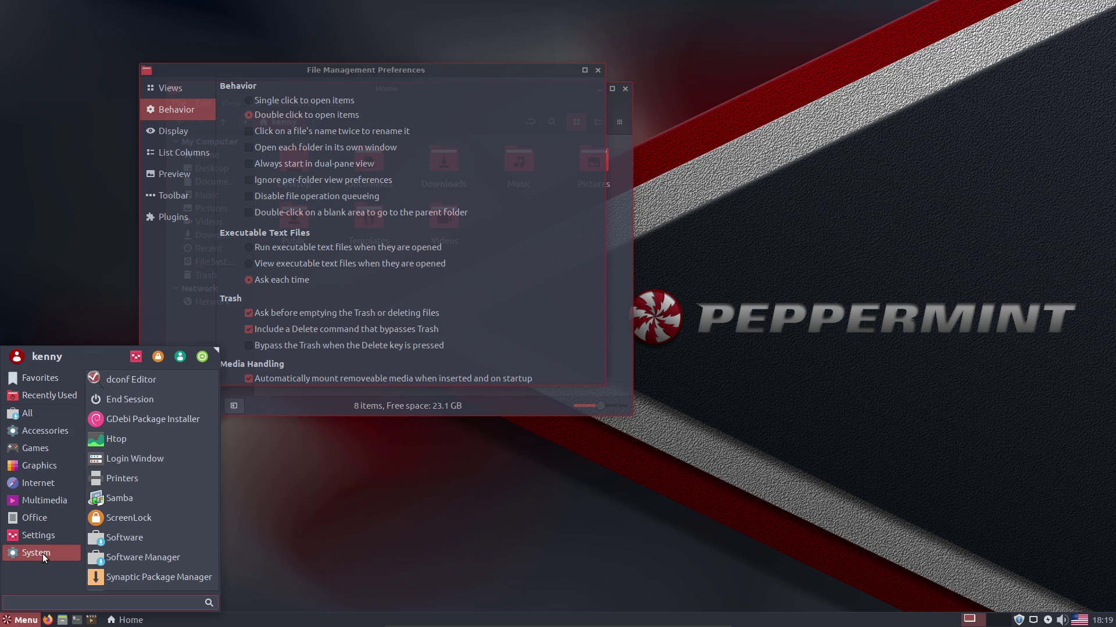
type("settin")
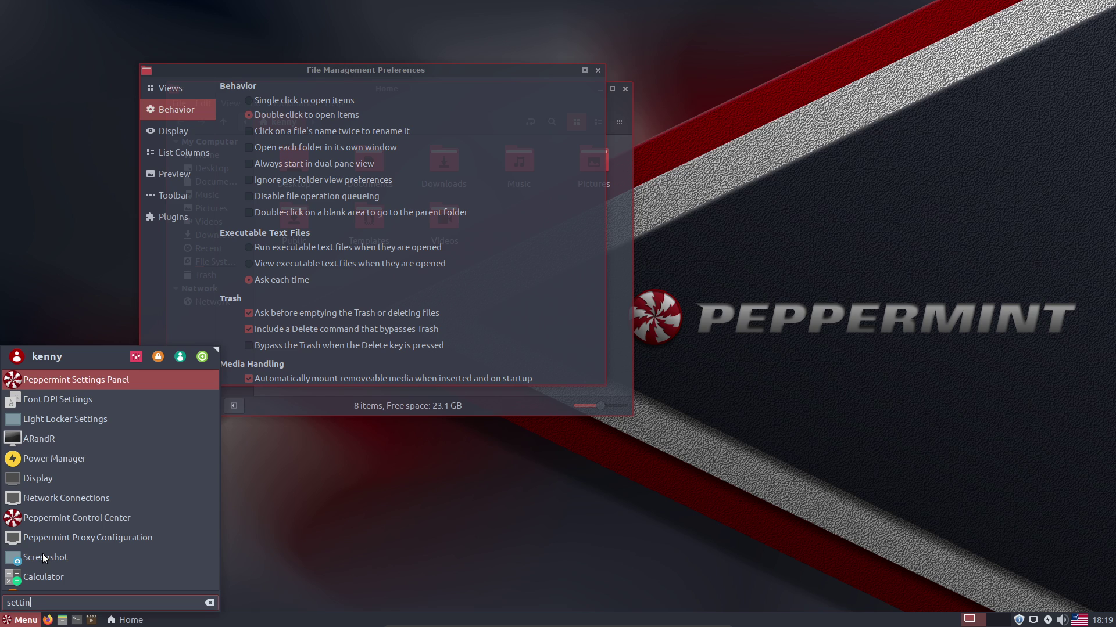
key("Return")
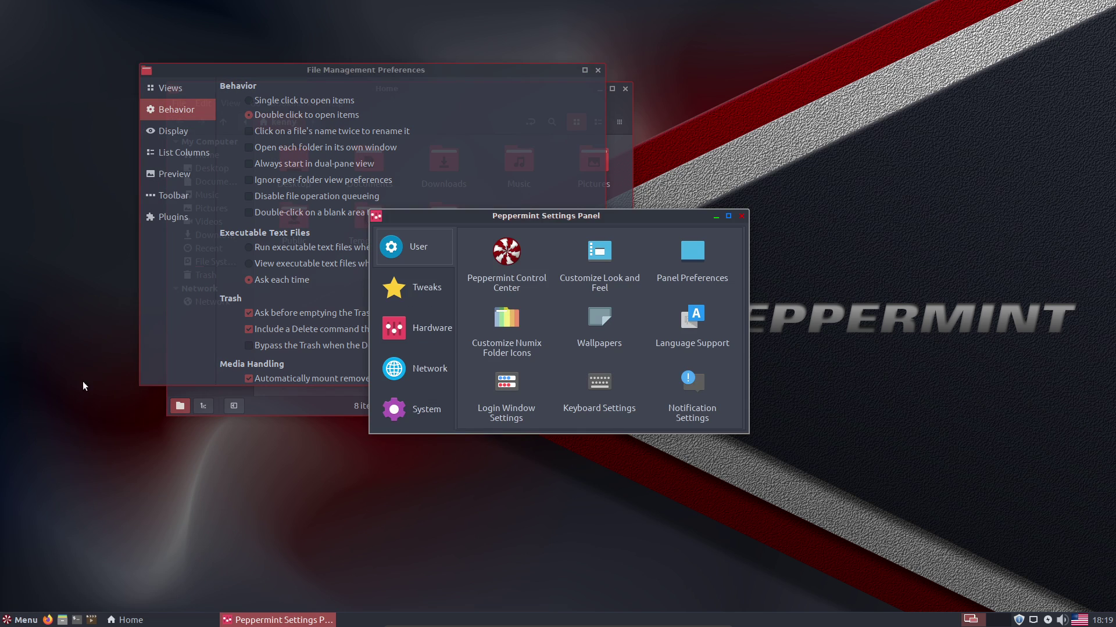
left_click_drag(550, 213, 549, 142)
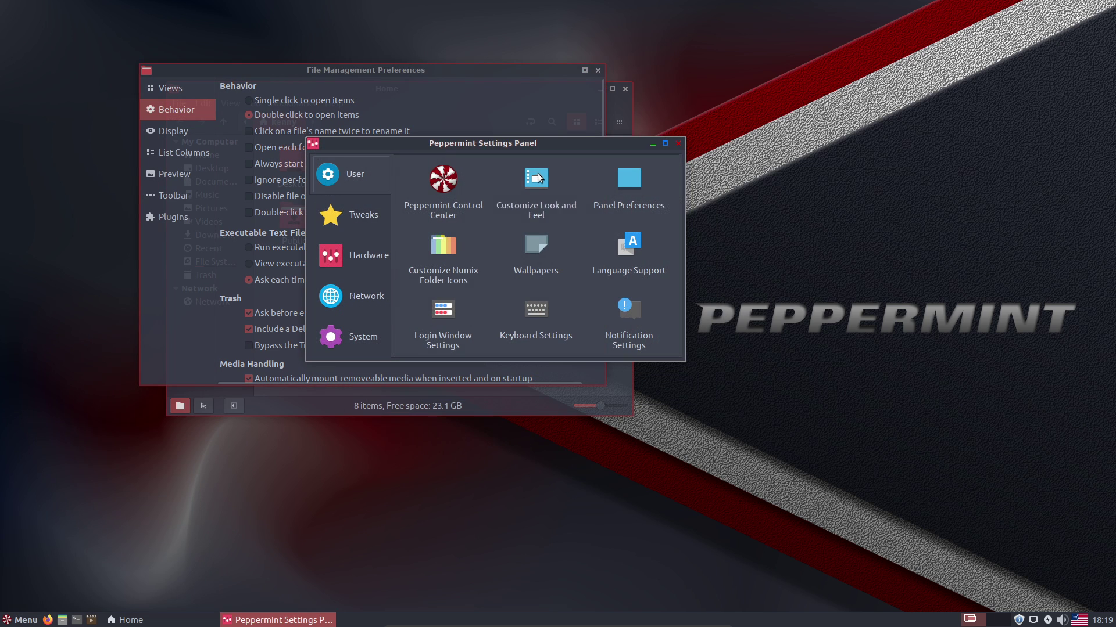
Review the Widget, Color, Icon Theme, Mouse Cursor, Font and Other pages of Customize Look and Feel, previewing DMZ (Black), and close it.
double_click(599, 177)
scroll(463, 290, "down", 5)
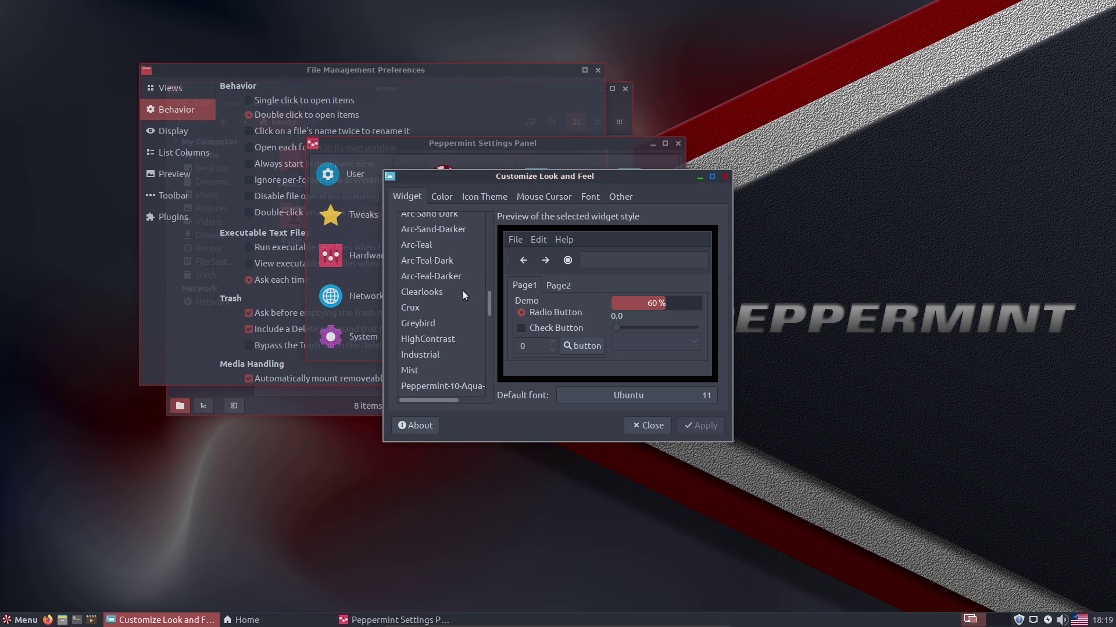
scroll(462, 294, "up", 3)
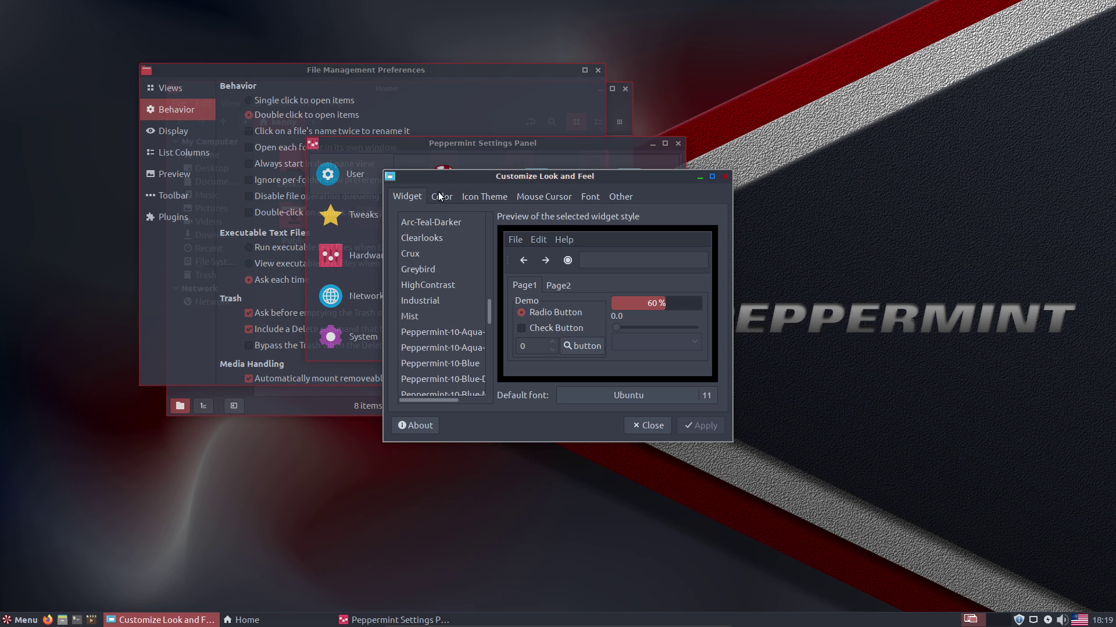
left_click(440, 196)
left_click(472, 197)
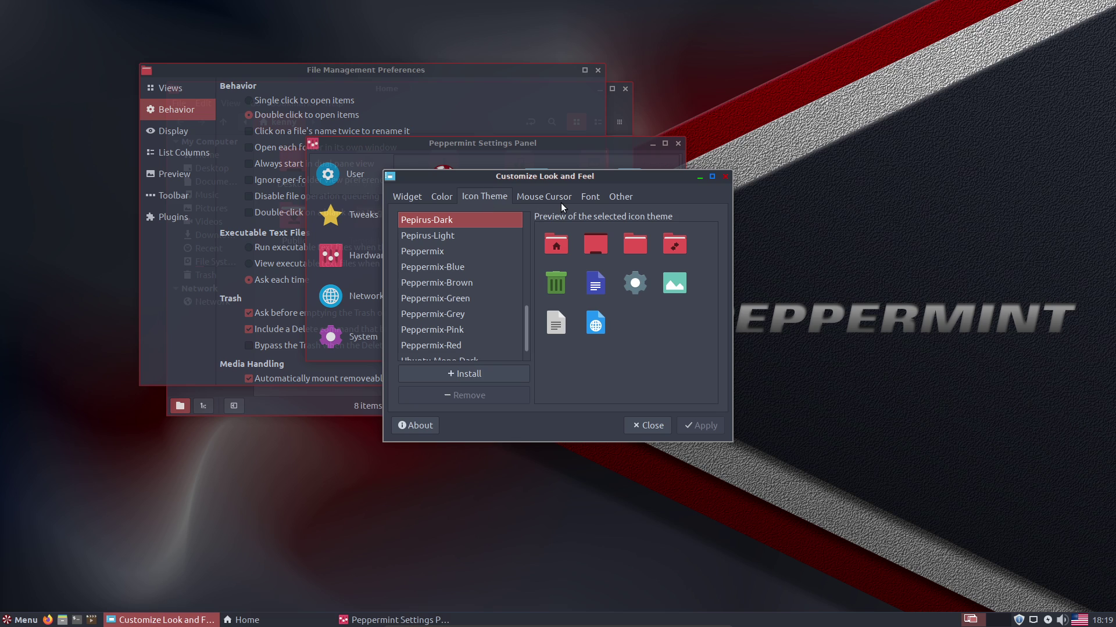
left_click(559, 197)
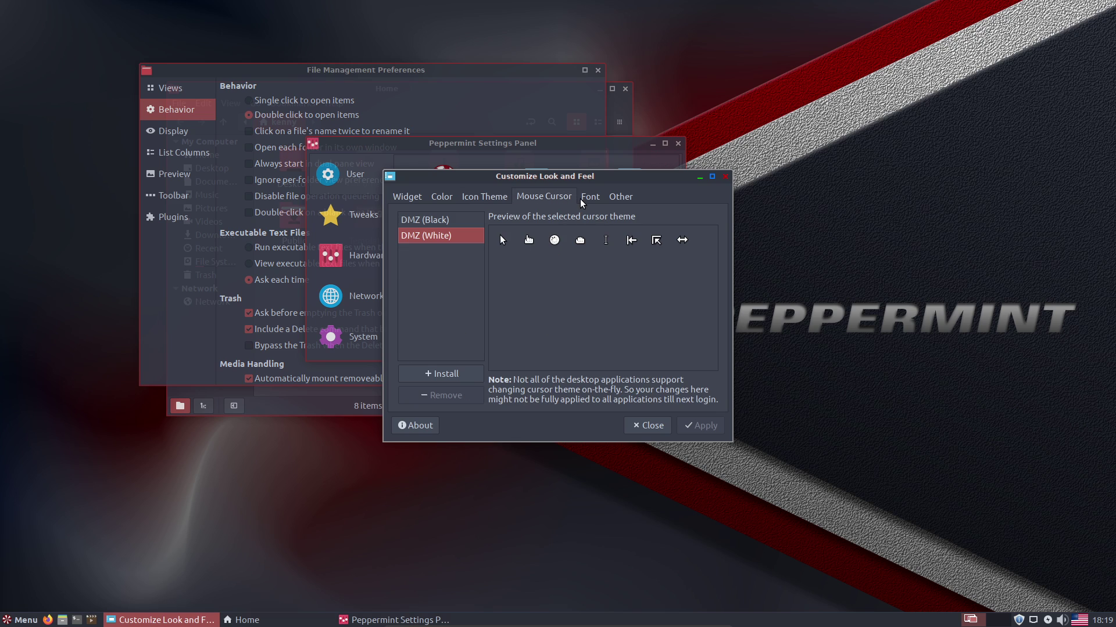
left_click(453, 221)
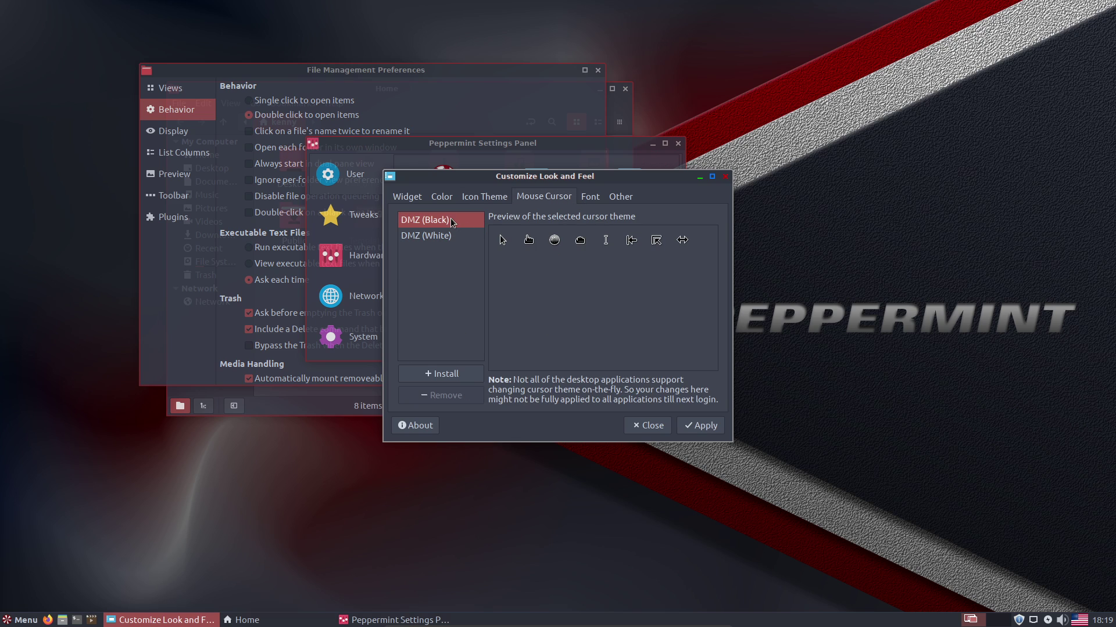
left_click(591, 199)
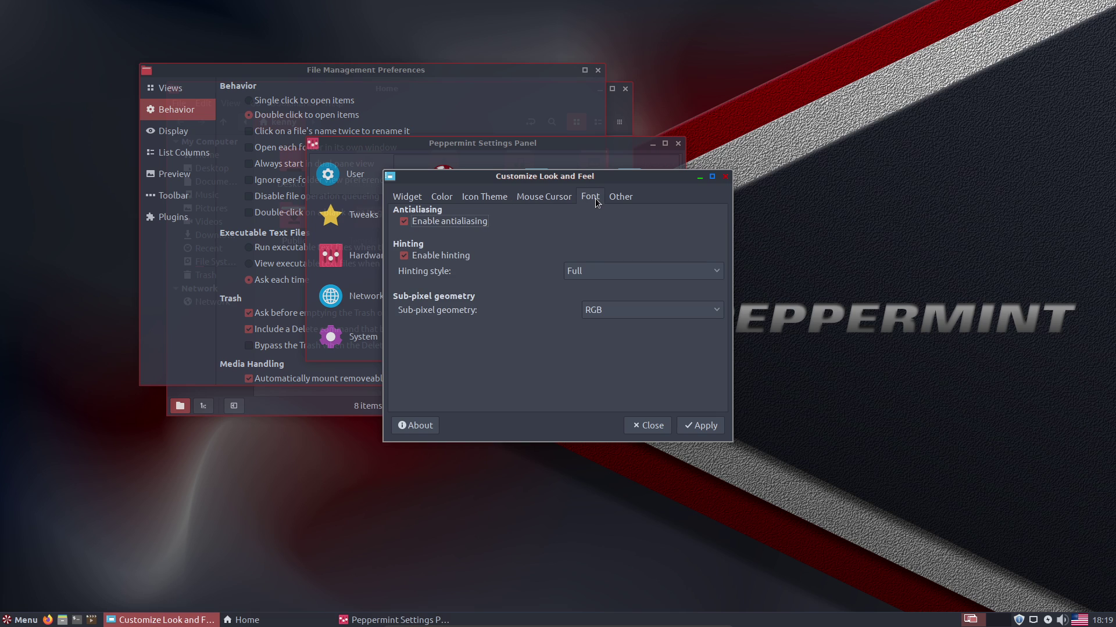
left_click(620, 198)
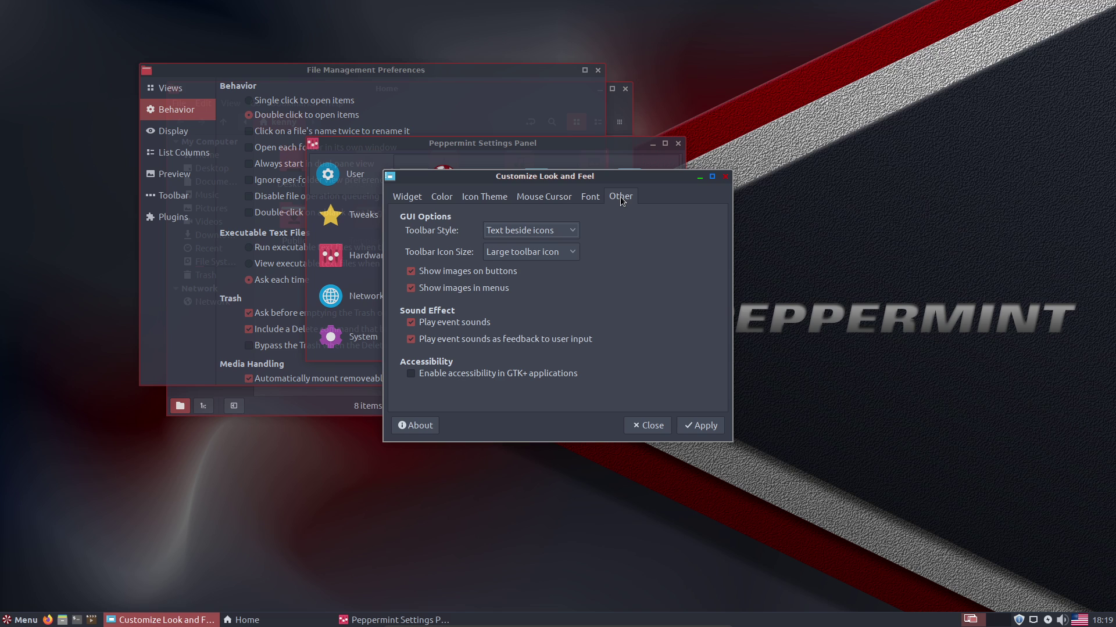
left_click(725, 178)
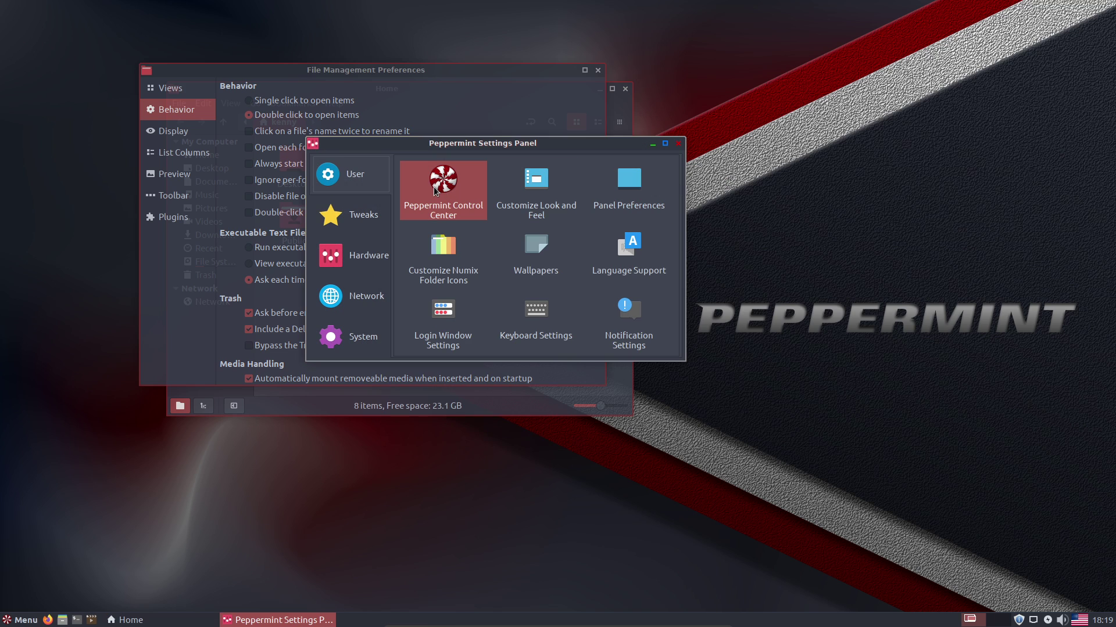
left_click(434, 191)
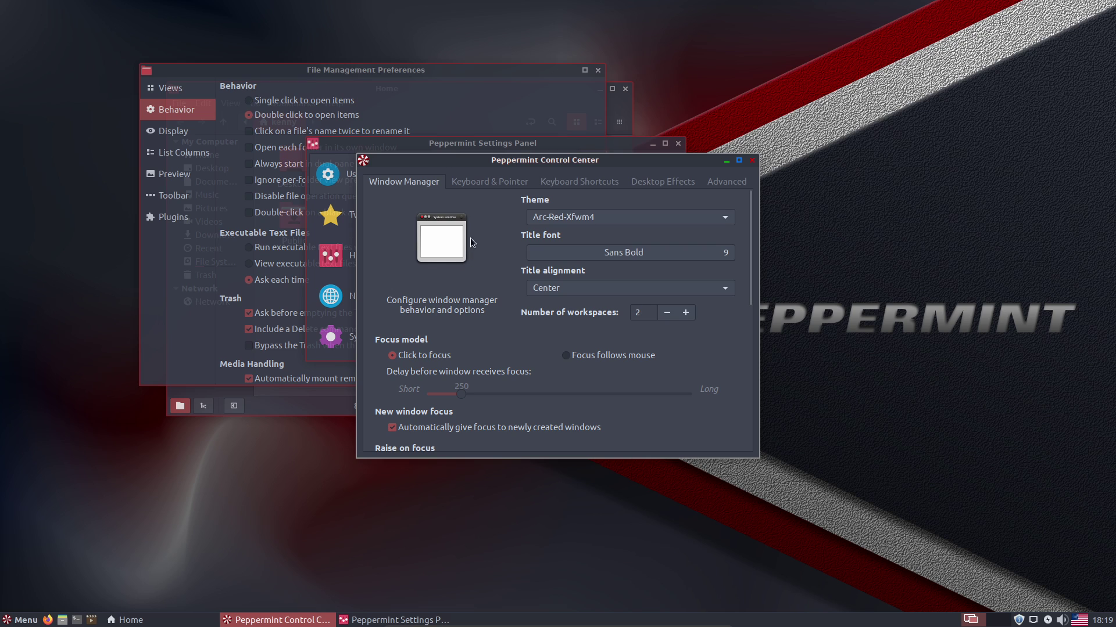
left_click_drag(750, 248, 751, 277)
left_click(654, 186)
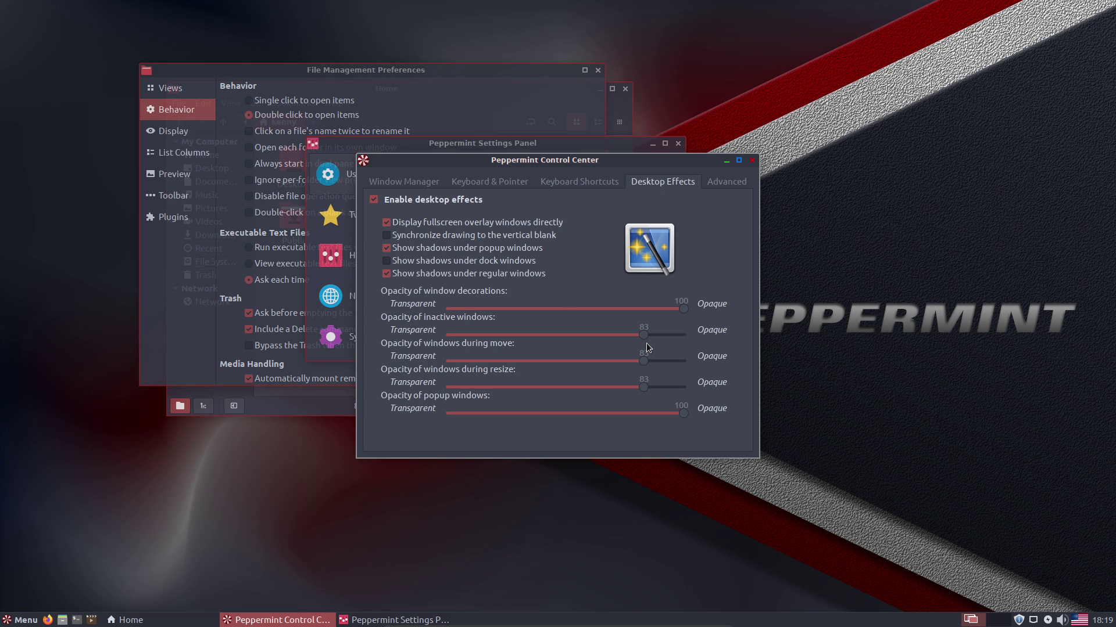
left_click_drag(643, 334, 728, 339)
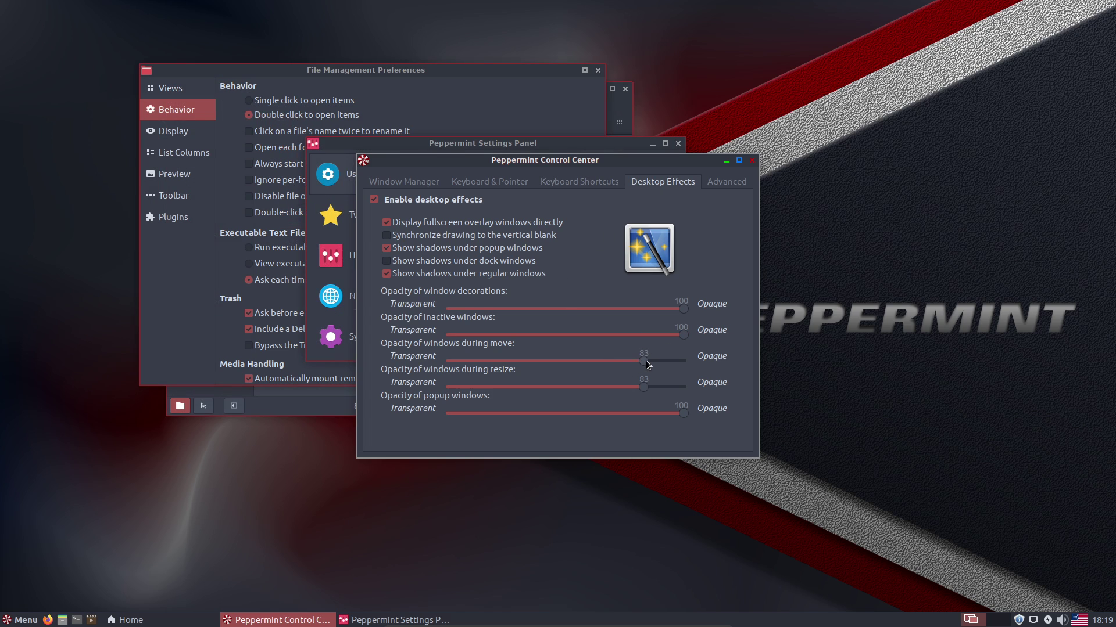
left_click_drag(643, 361, 776, 377)
left_click_drag(645, 389, 850, 395)
left_click(752, 160)
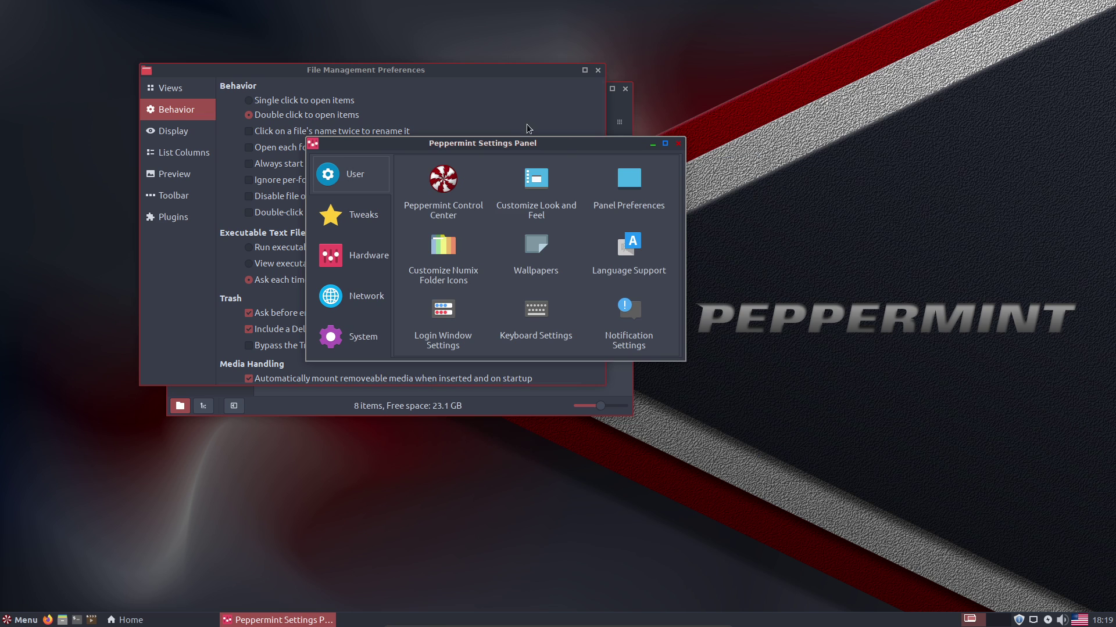
Move aside and close the Peppermint Settings Panel and the File Management Preferences dialog.
left_click_drag(539, 140, 936, 91)
left_click(1075, 95)
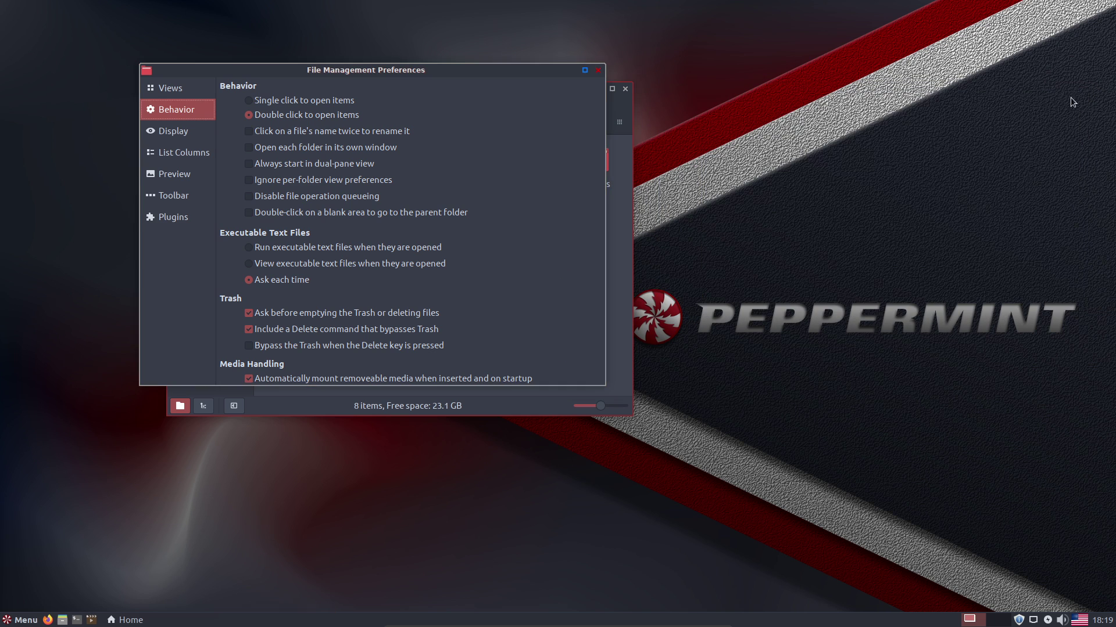
left_click_drag(494, 72, 445, 135)
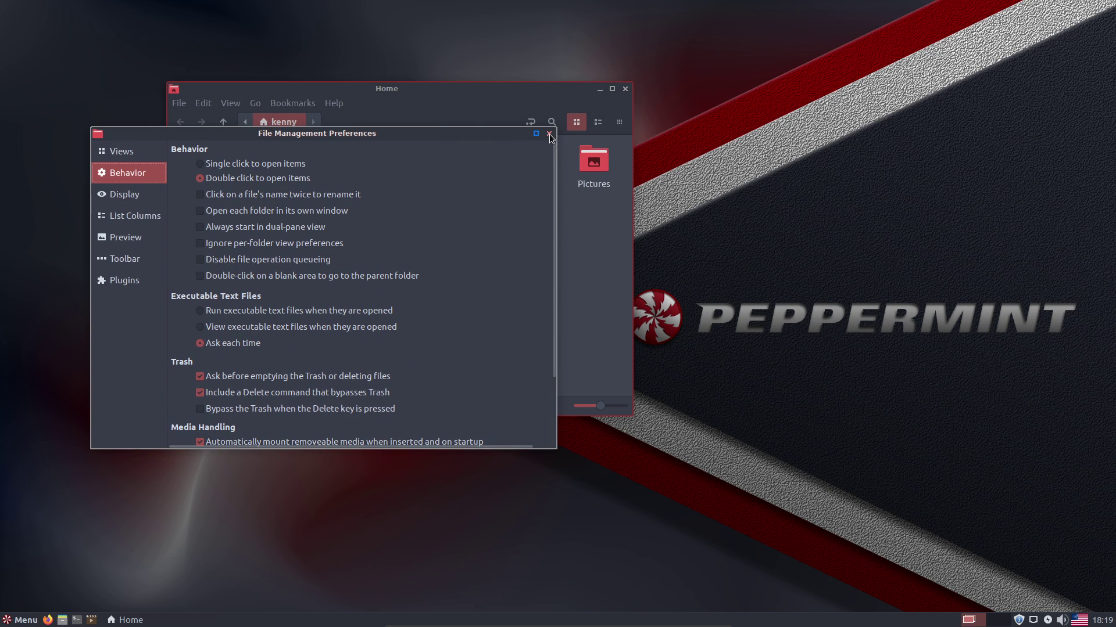
left_click(549, 134)
Move the Home window closer to the middle of the desktop, select all its folders and clear the selection.
left_click_drag(528, 87, 622, 118)
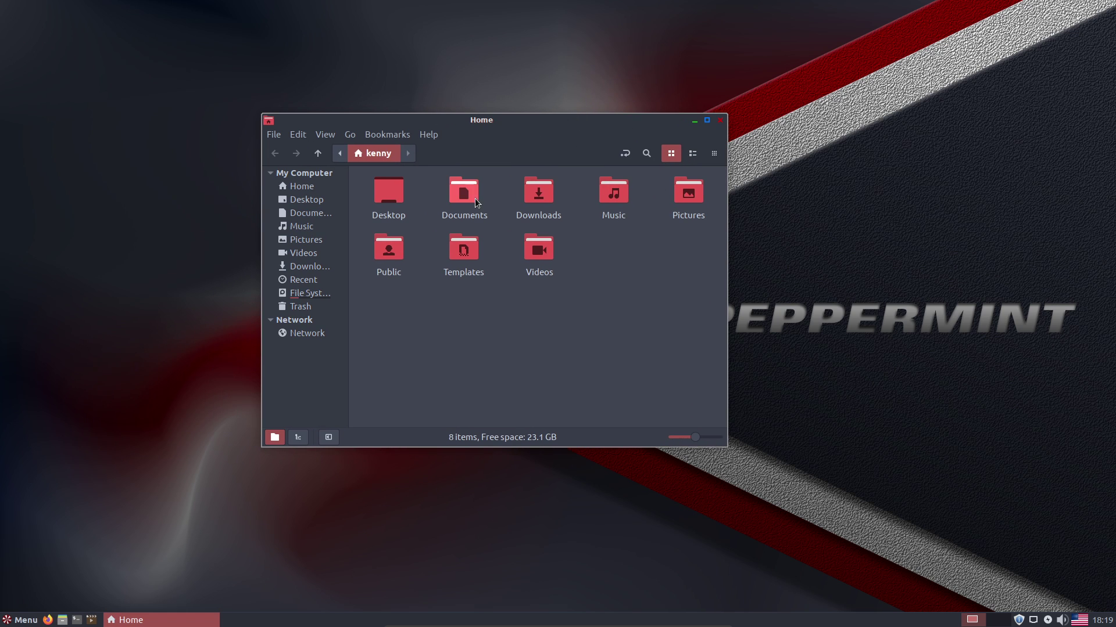
left_click_drag(351, 186, 685, 317)
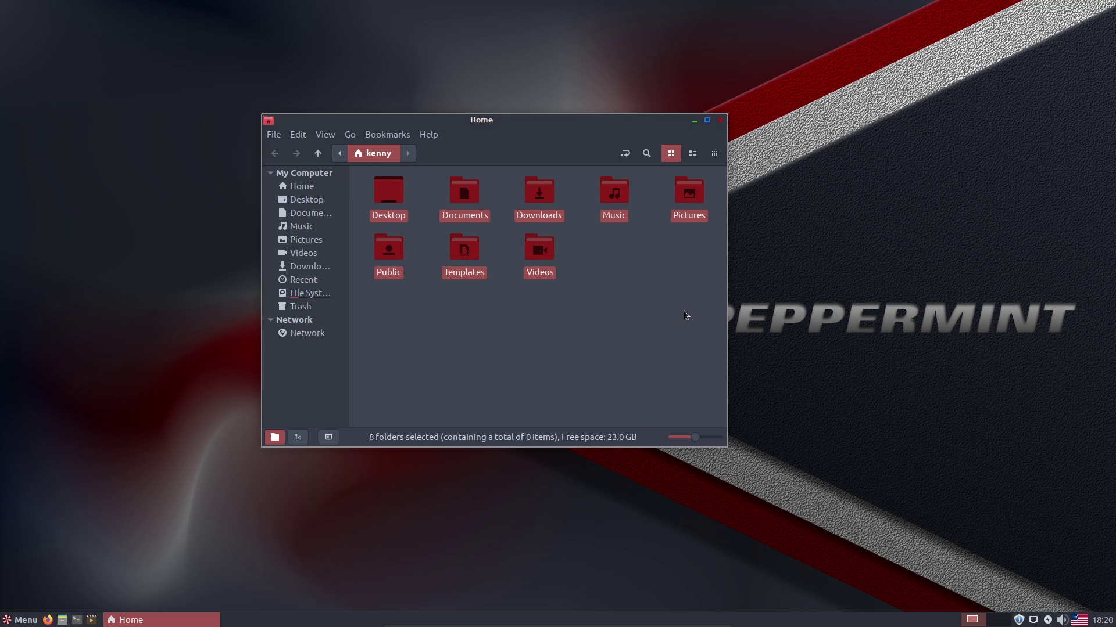
left_click(673, 293)
left_click(911, 294)
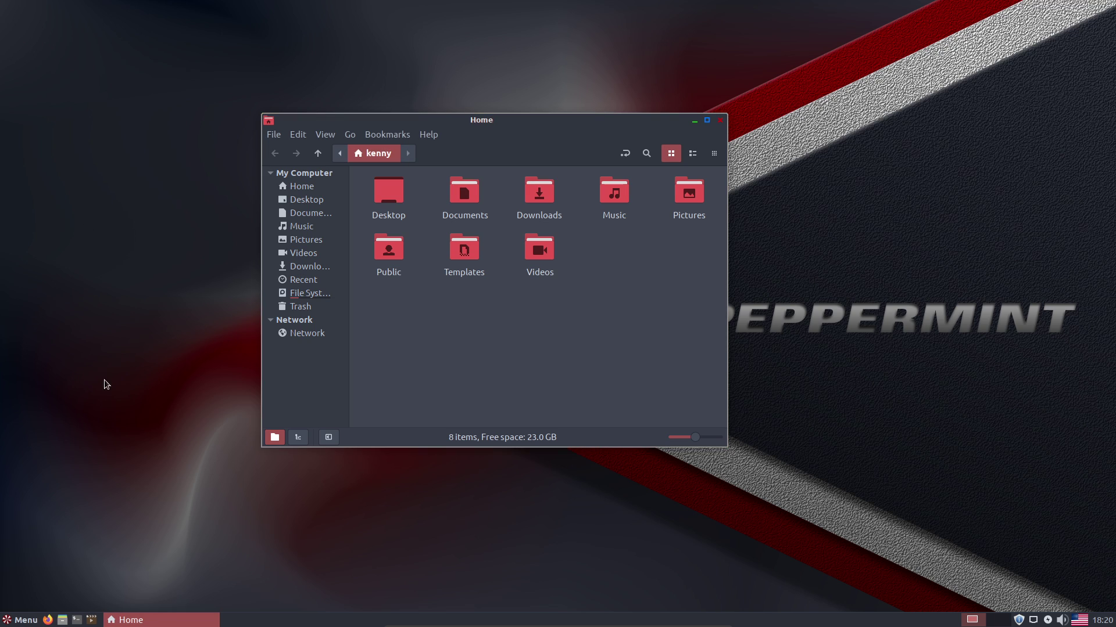
Launch the Advert Blocker from all applications, authenticate with the account password and agree to proceed.
left_click(21, 620)
left_click(50, 415)
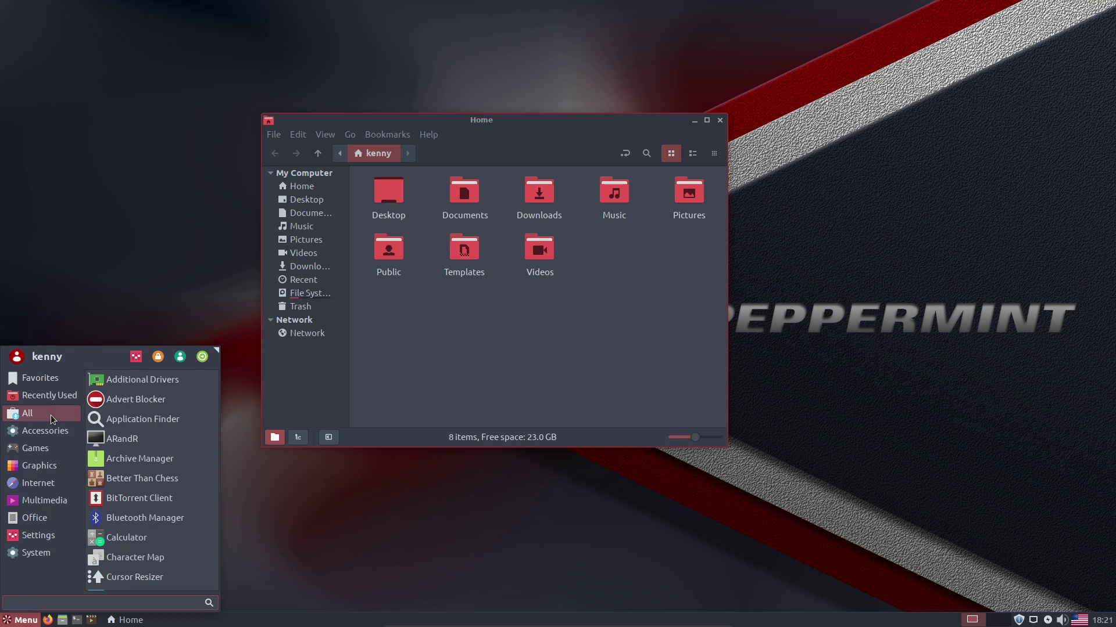
left_click(140, 399)
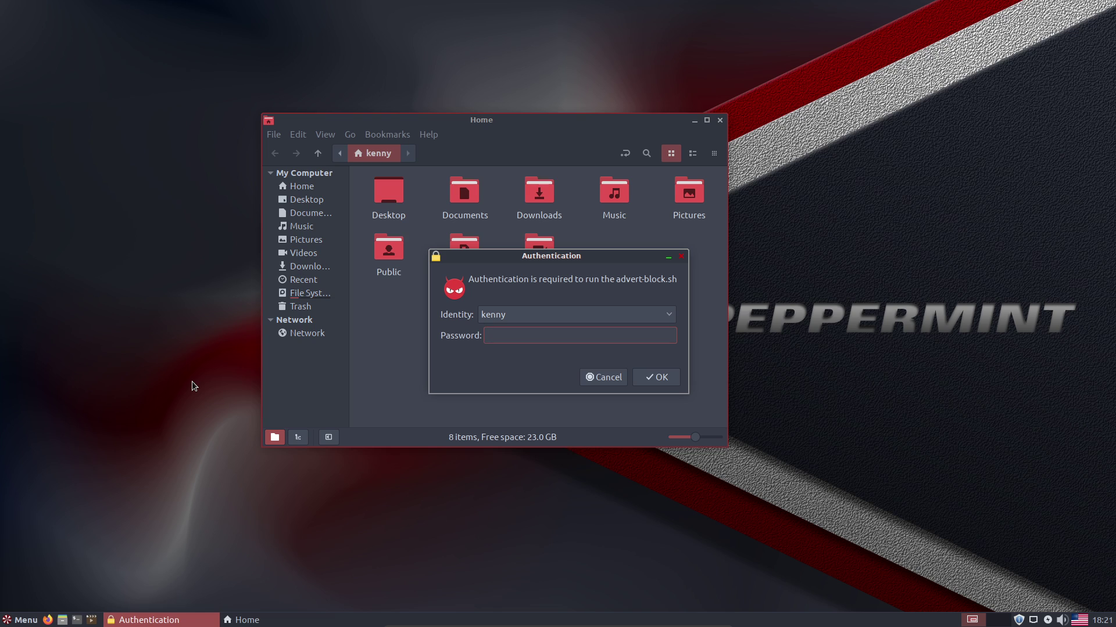
key("Return")
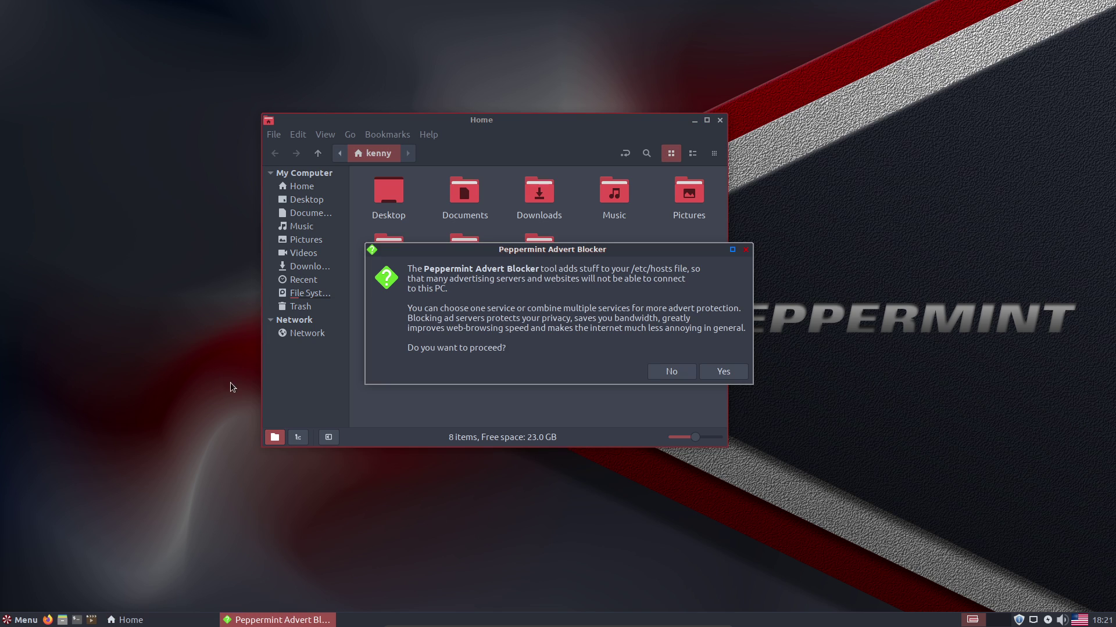
left_click_drag(596, 254, 457, 56)
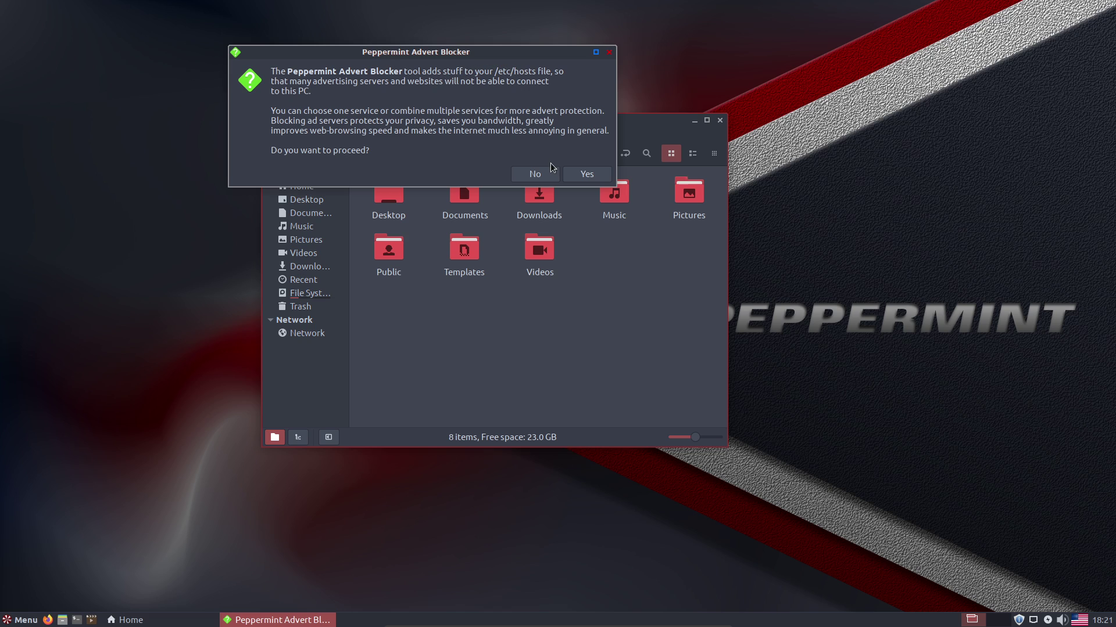
left_click(600, 176)
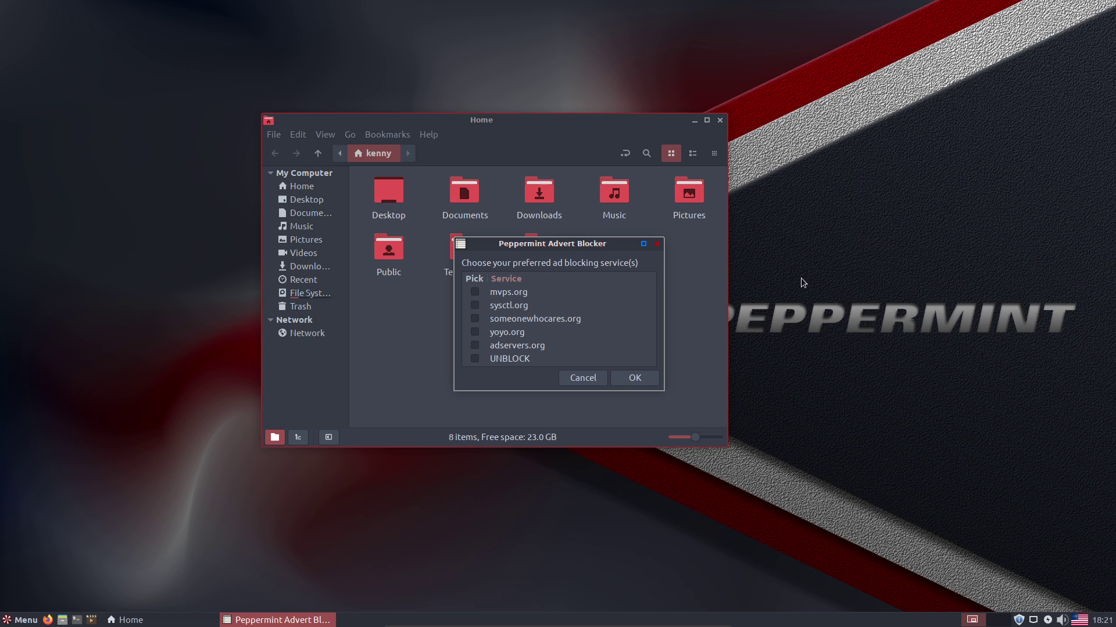
Apply all listed ad blocking services, from mvps.org to adservers.org, plus UNBLOCK, and dismiss the completion message.
left_click_drag(880, 274, 968, 401)
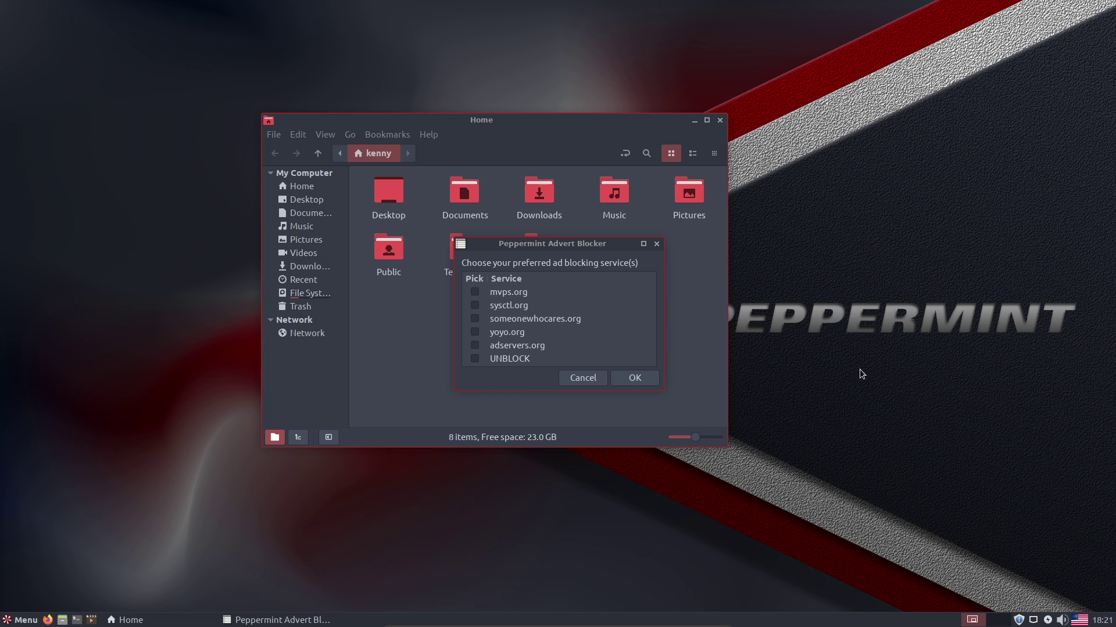
left_click(507, 298)
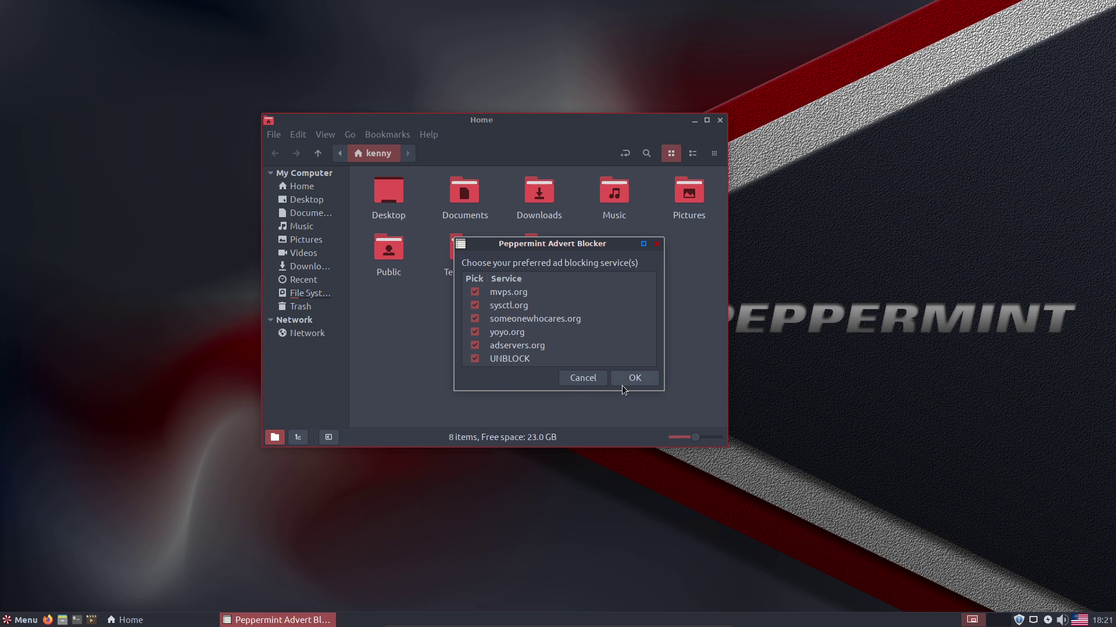
left_click(641, 378)
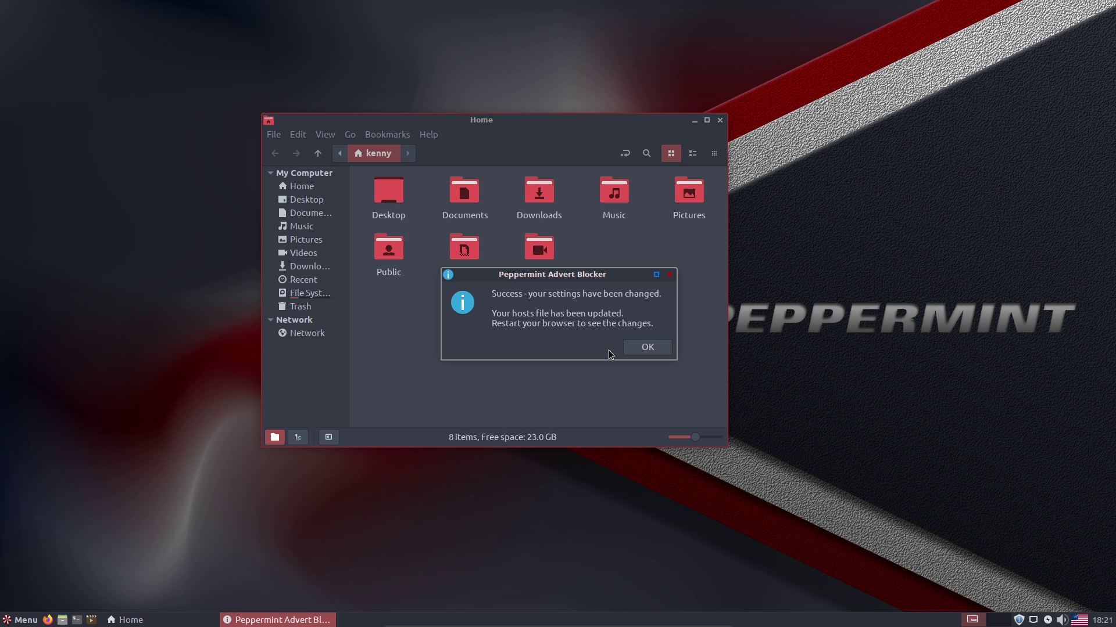
left_click(655, 353)
left_click_drag(884, 265, 863, 330)
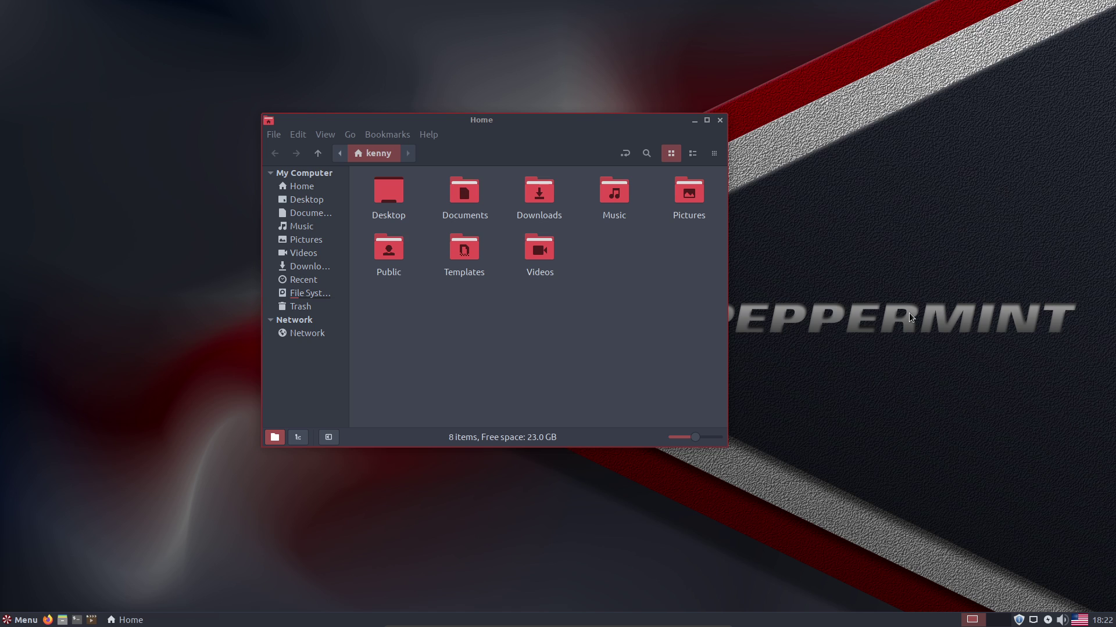
Switch to Firefox in a new maximized window and go to youtube.com.
left_click(47, 620)
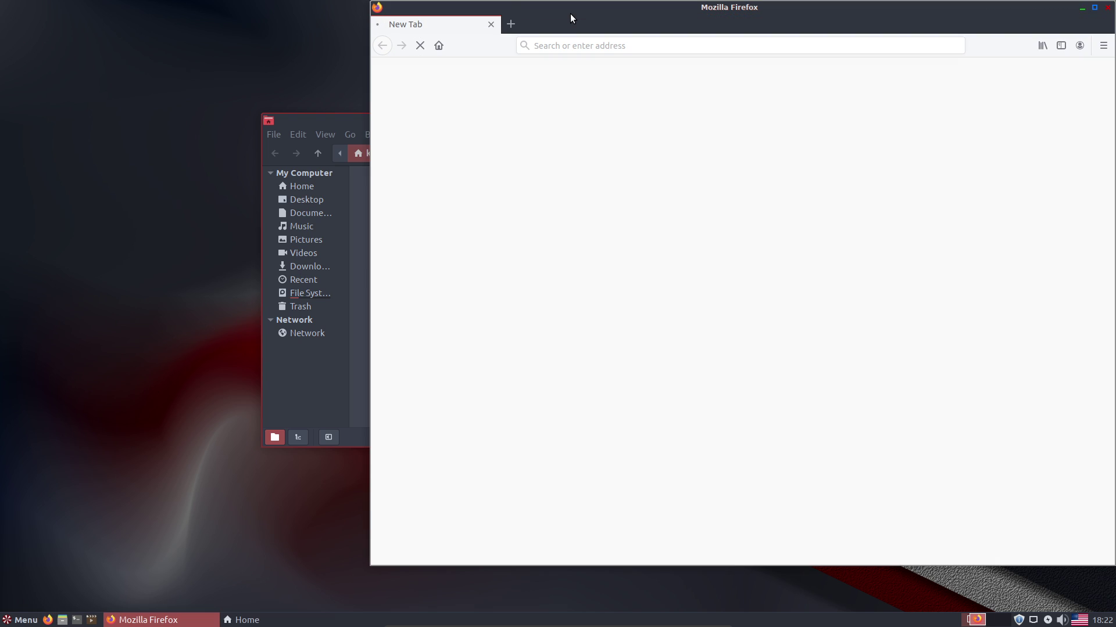
double_click(571, 13)
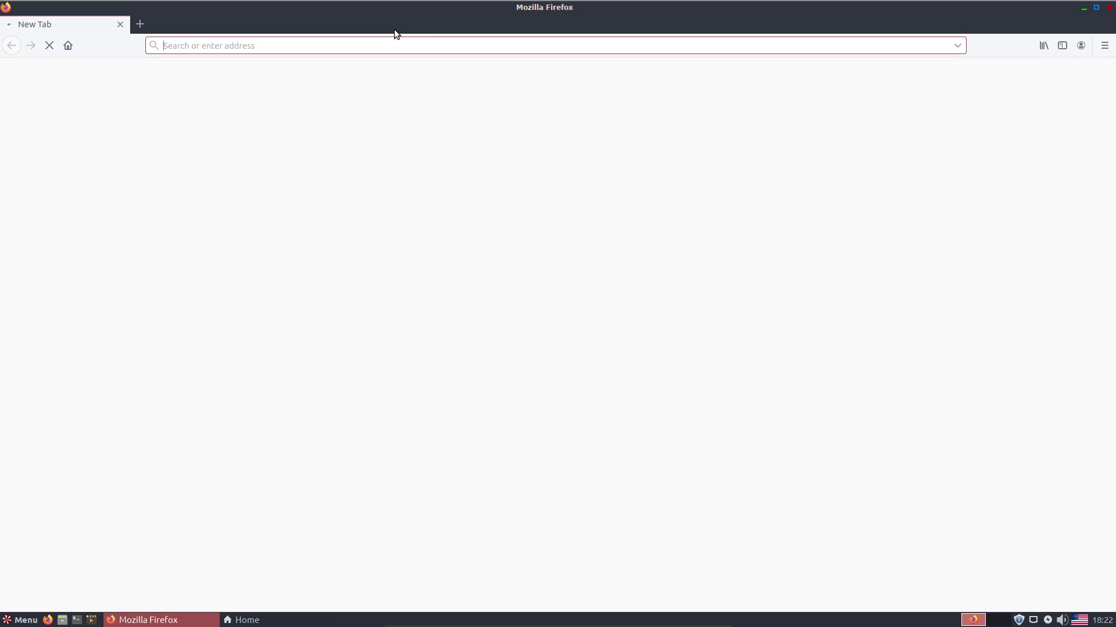
type("youtube.com")
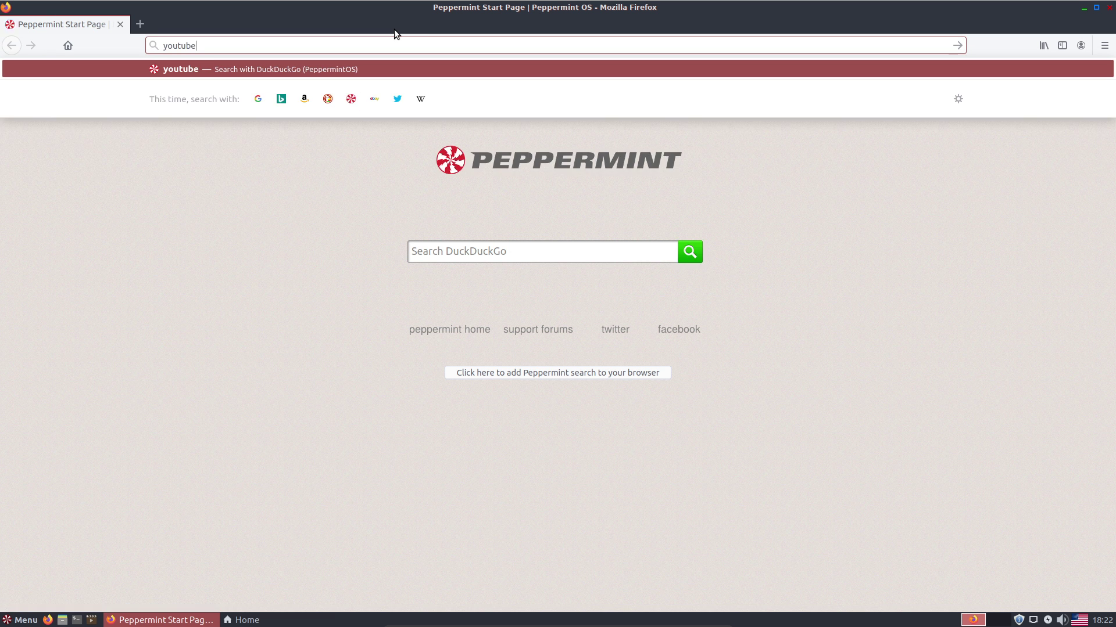
key("Return")
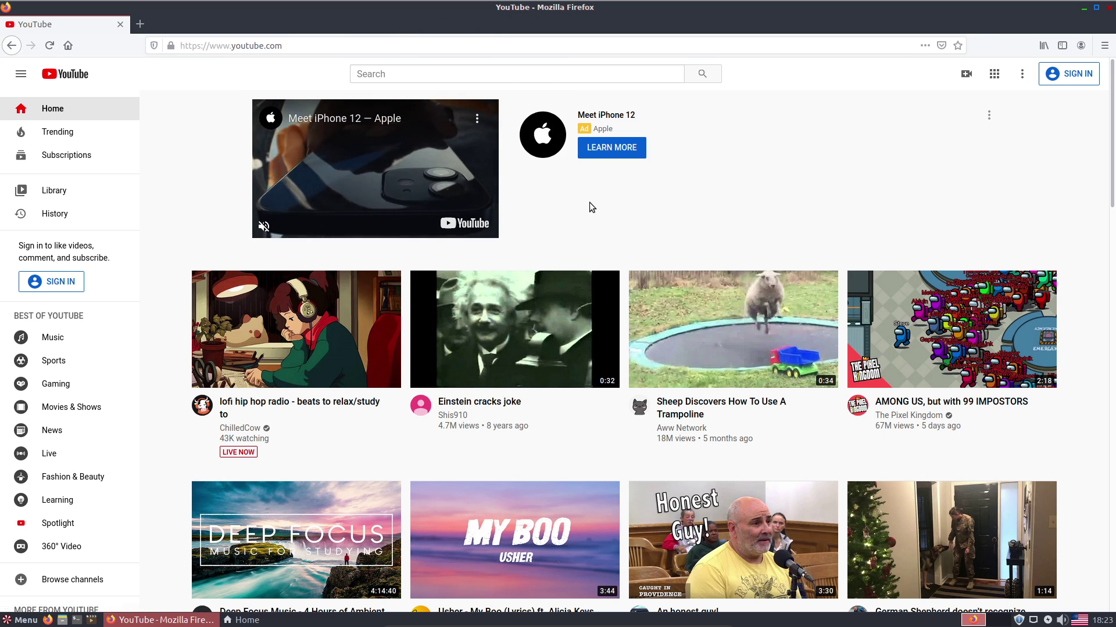
Check the YouTube home page for advertisements, from the banner through the Trending and featured sections.
scroll(589, 203, "down", 5)
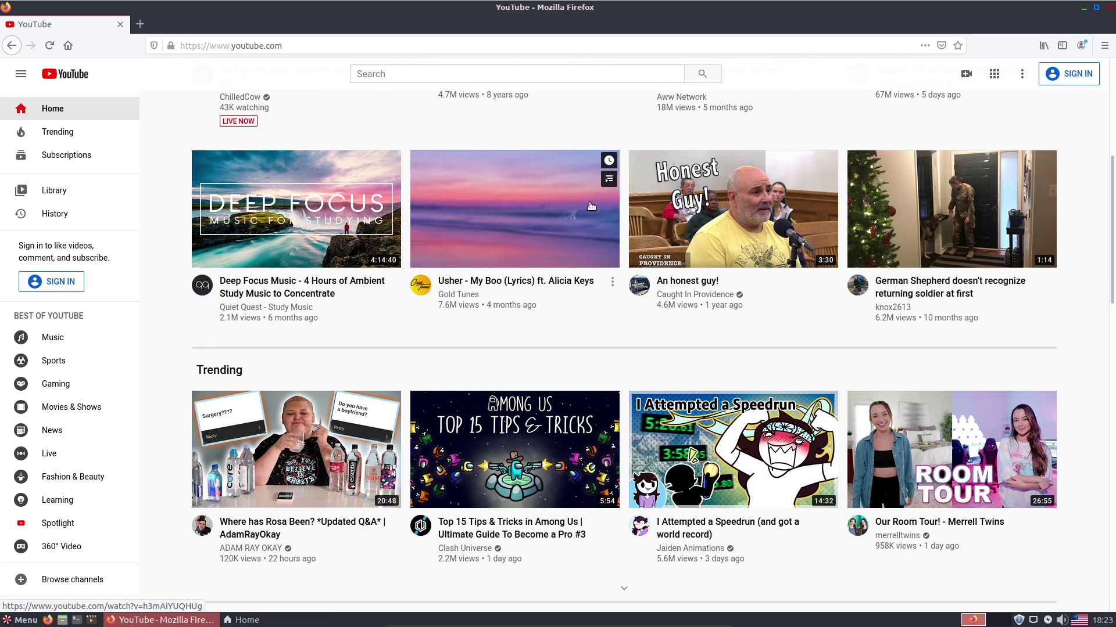
scroll(590, 205, "down", 2)
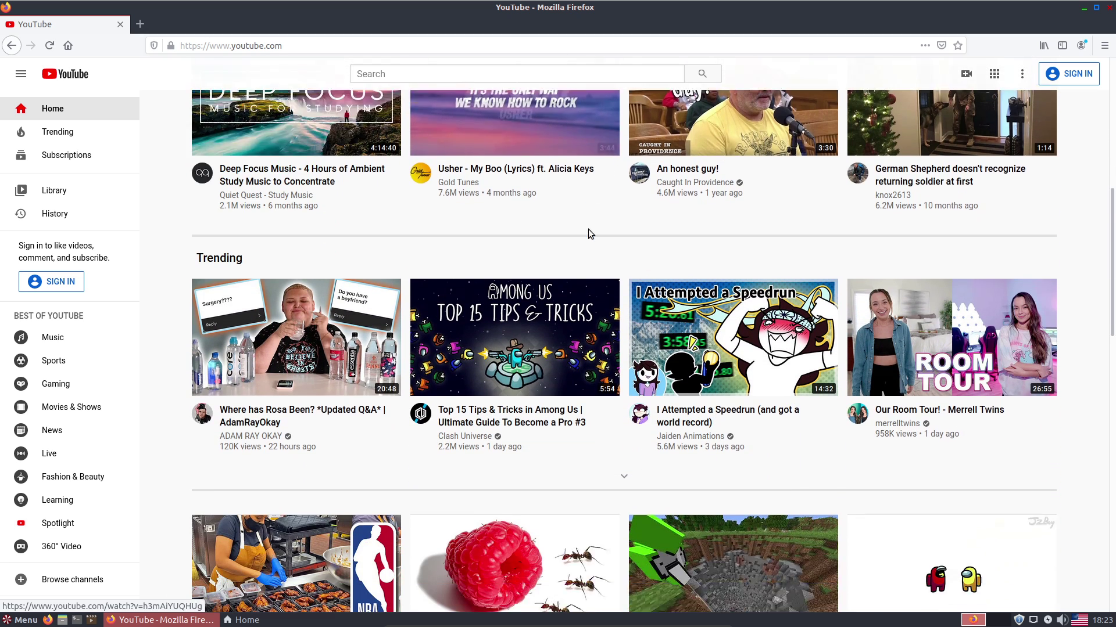
scroll(589, 238, "down", 7)
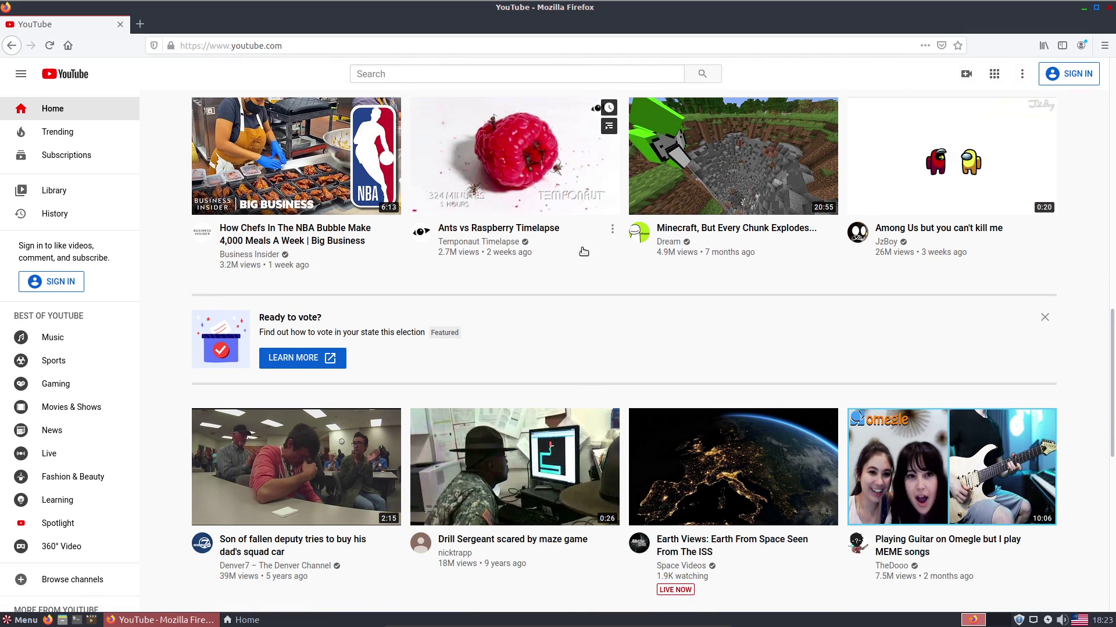
scroll(587, 273, "up", 15)
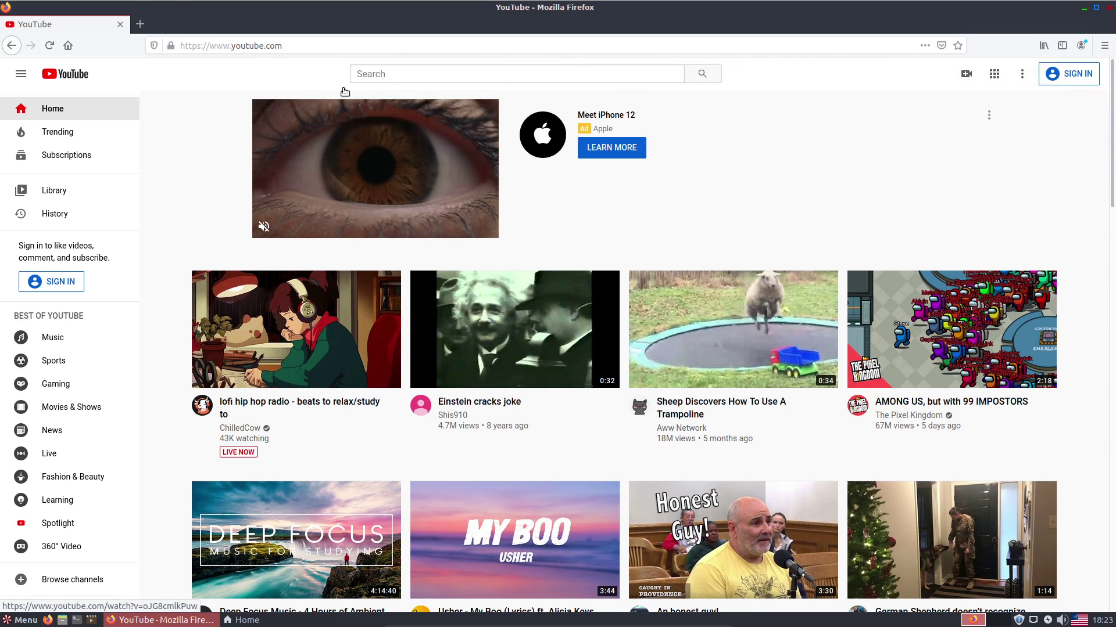
Go to google.com in a new tab and search for ublock origin.
key("ctrl+t")
type("g")
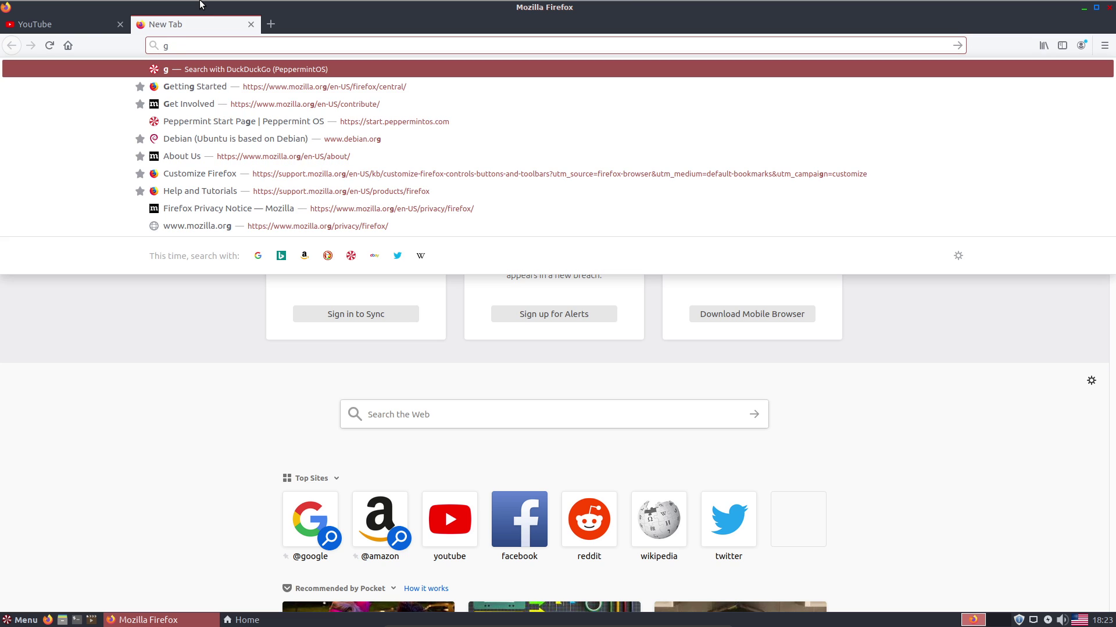
type("oogle.com")
key("Return")
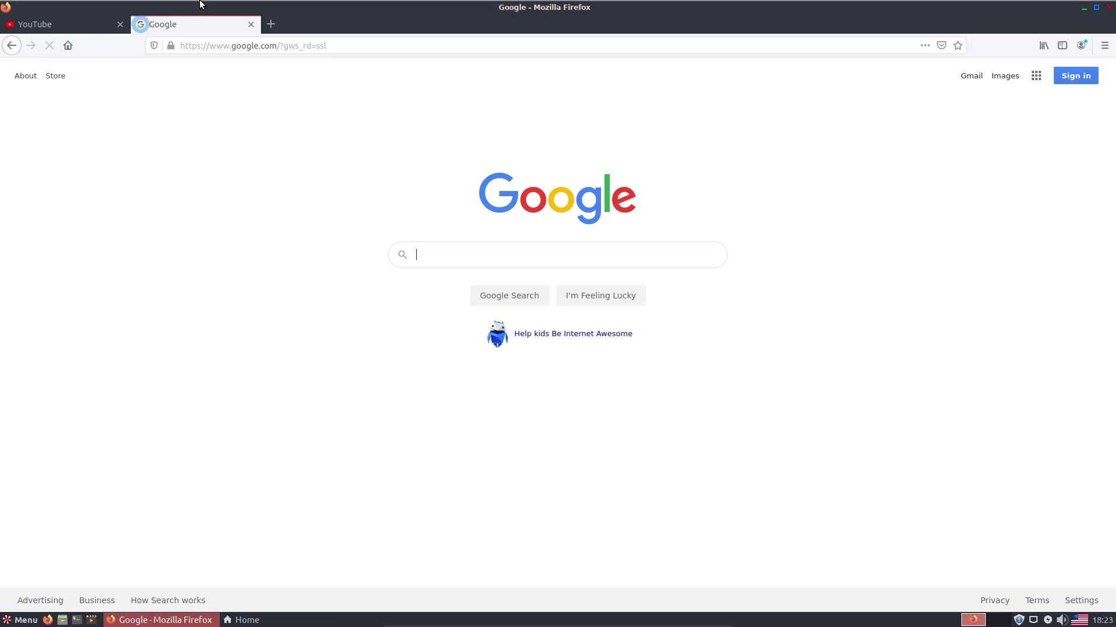
type("ublock")
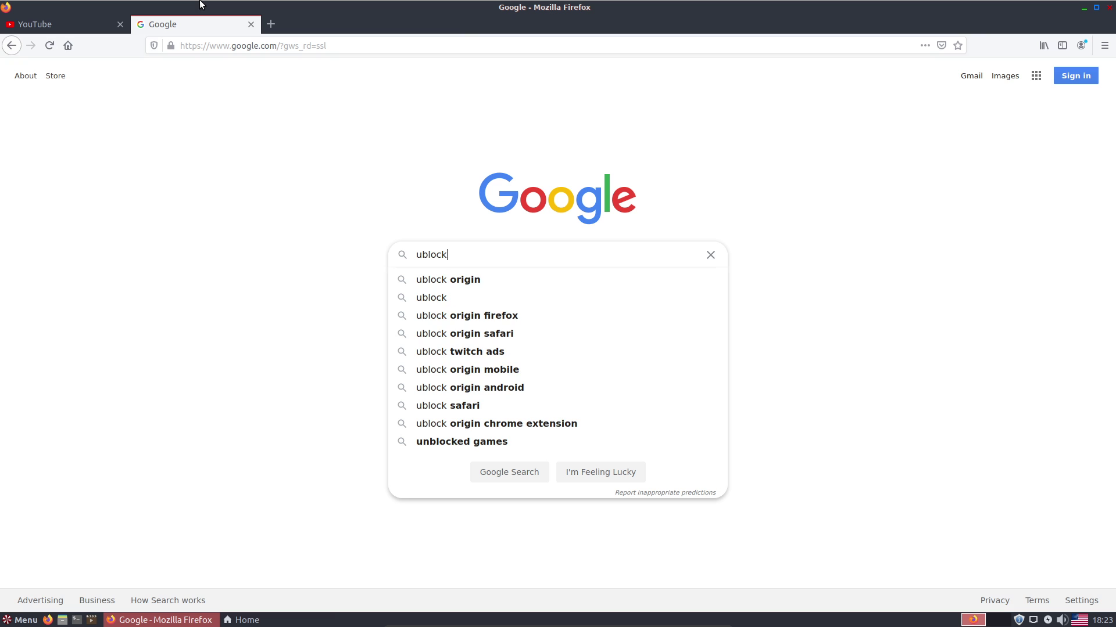
key("Down")
key("Return")
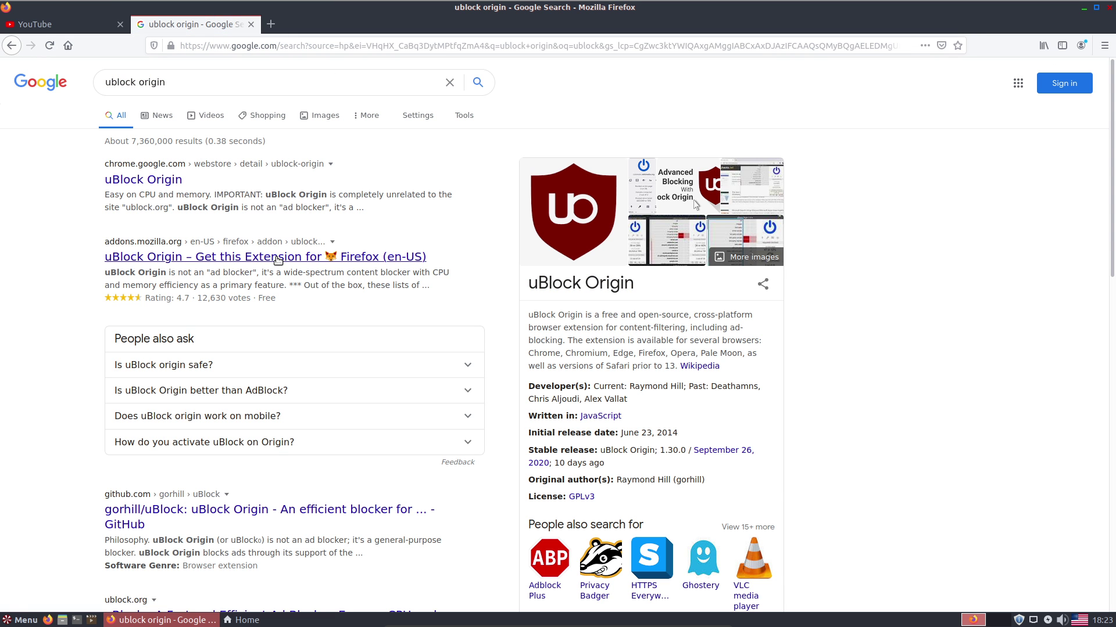
Open the uBlock Origin page on addons.mozilla.org from the results, add the extension to Firefox and approve its installation.
left_click(274, 259)
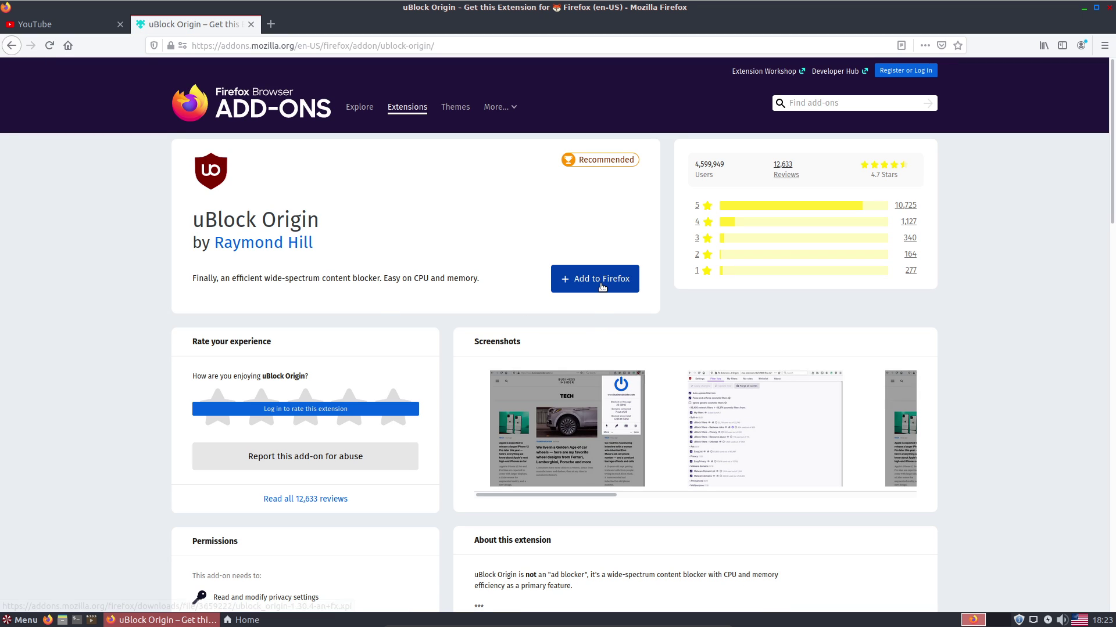
left_click(601, 287)
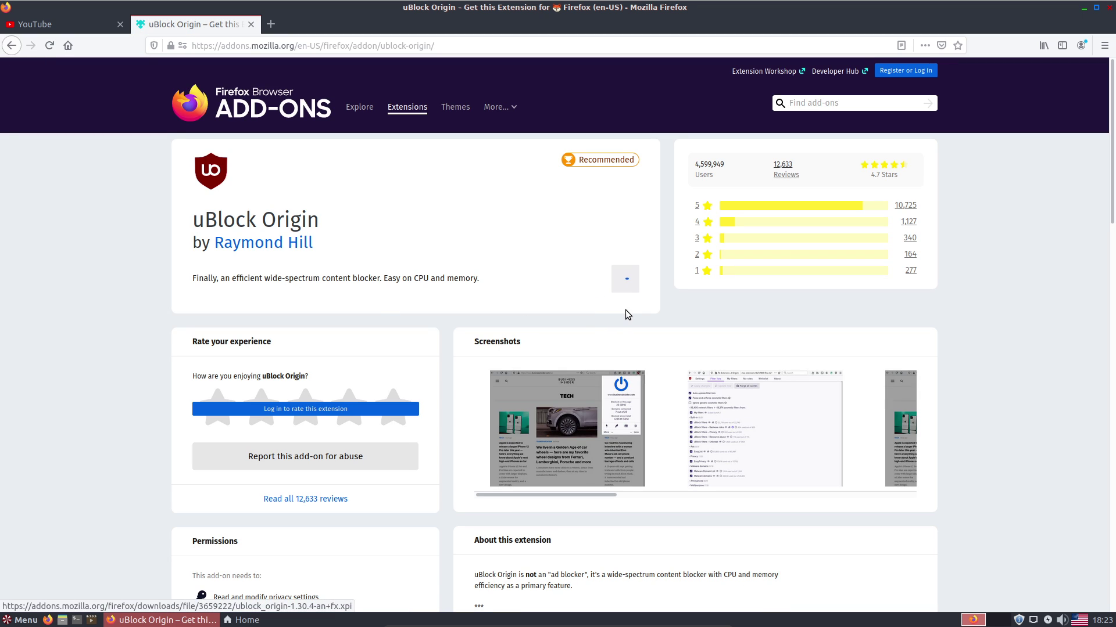
left_click(372, 188)
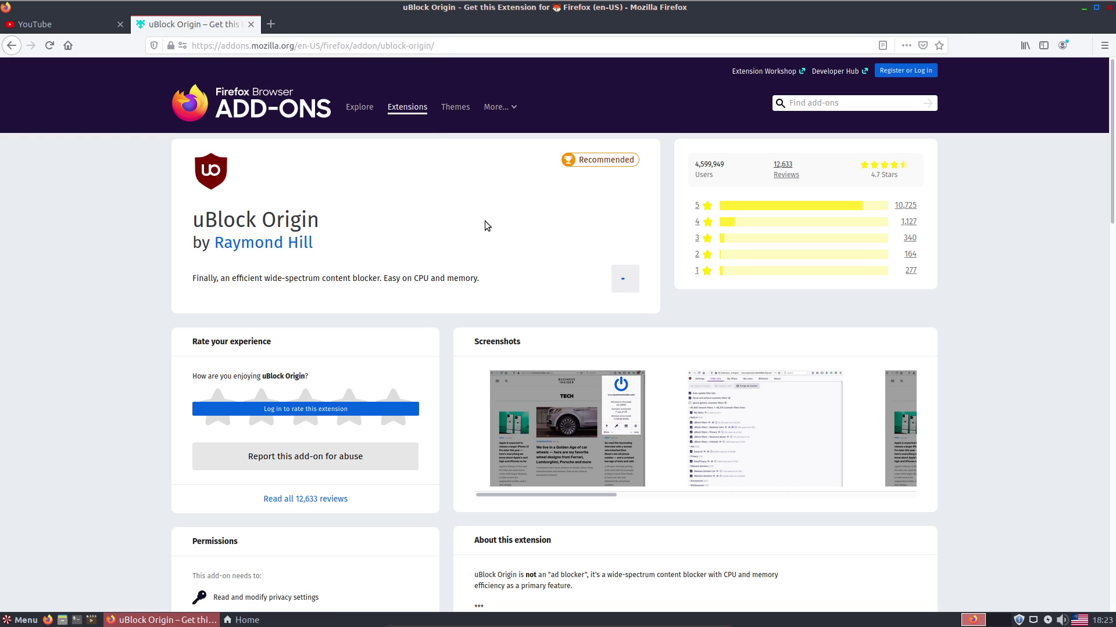
Return to the YouTube page, reload it with uBlock Origin active and dismiss the extension-added message.
left_click(85, 26)
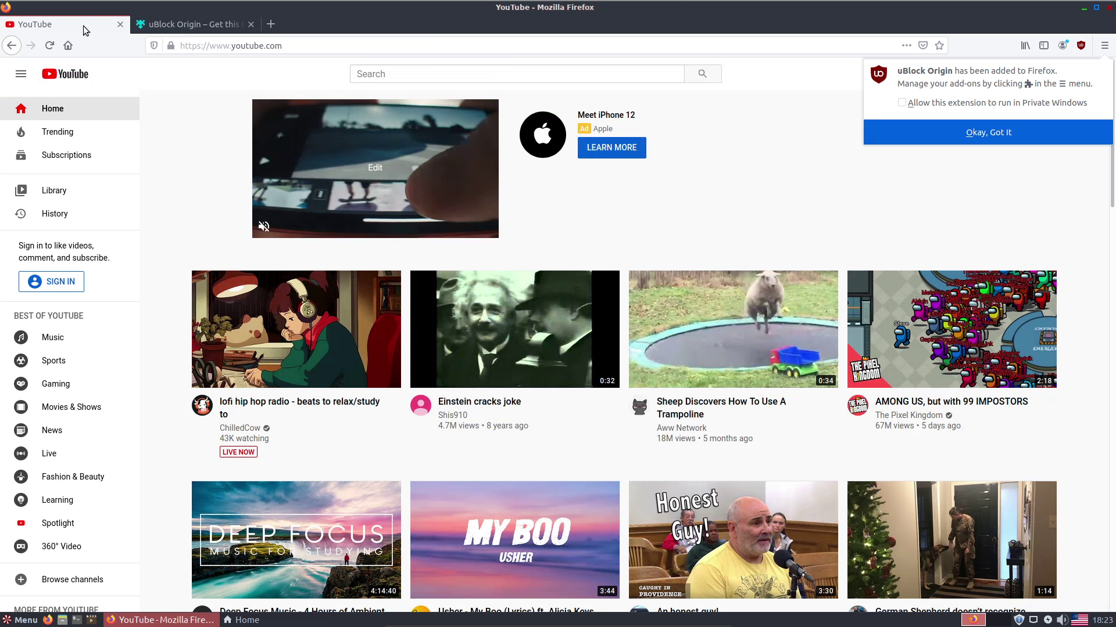
left_click(50, 45)
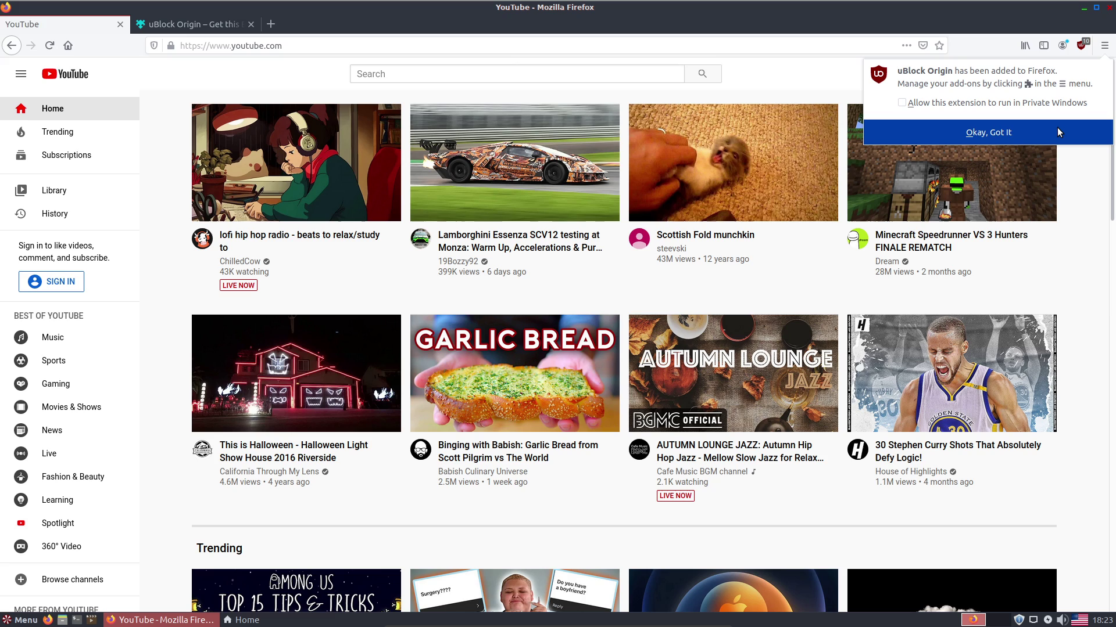
left_click(1057, 131)
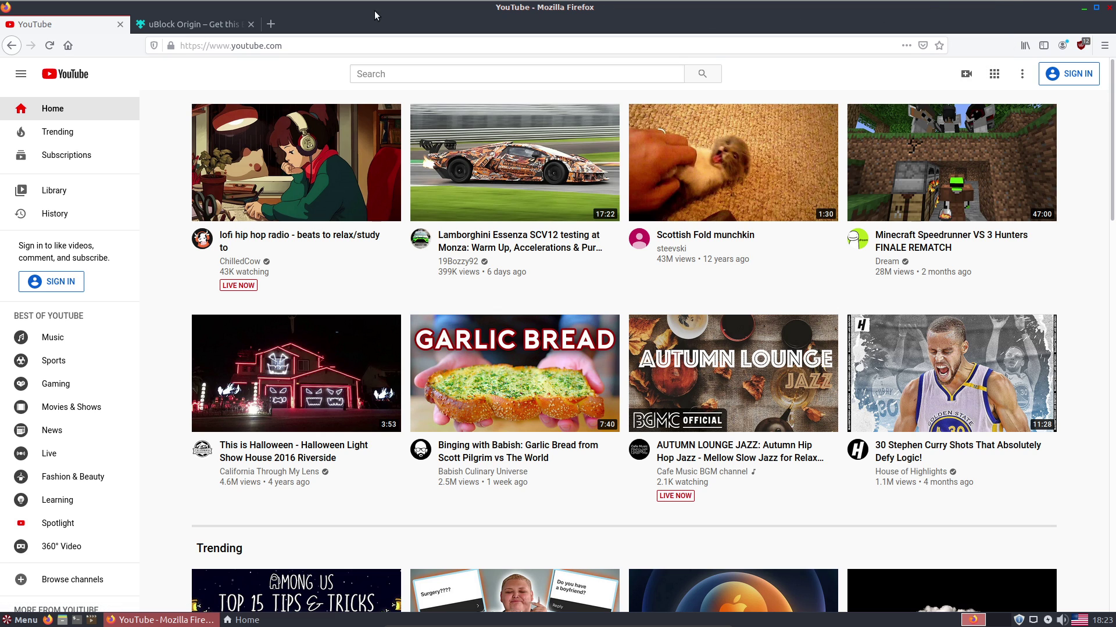
Close Firefox together with its two open tabs, and close the Home file manager window.
double_click(951, 7)
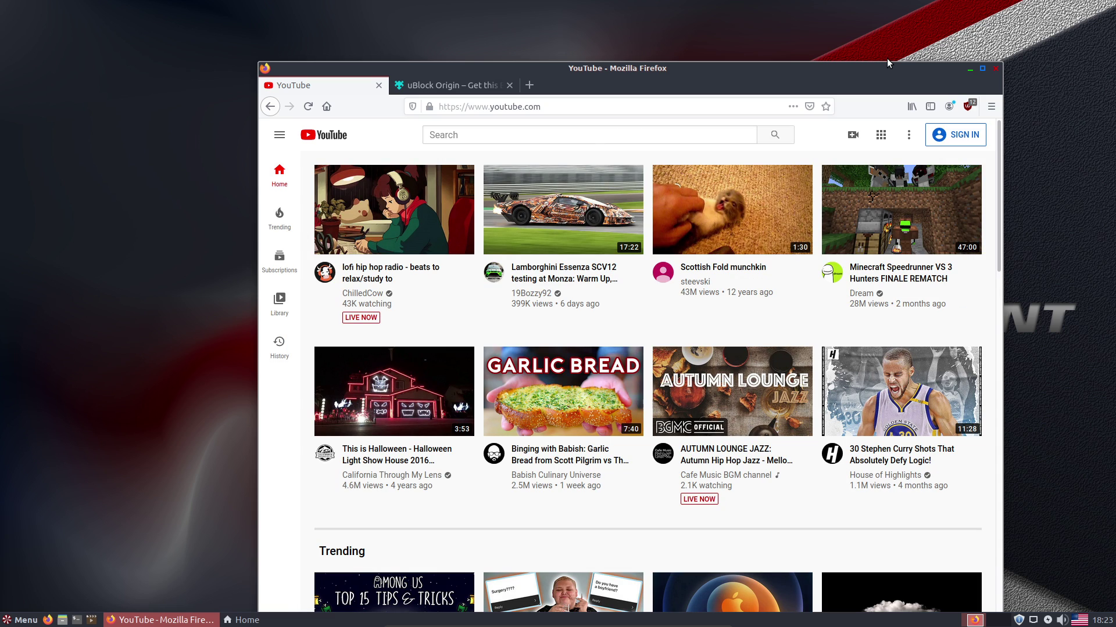
left_click(996, 68)
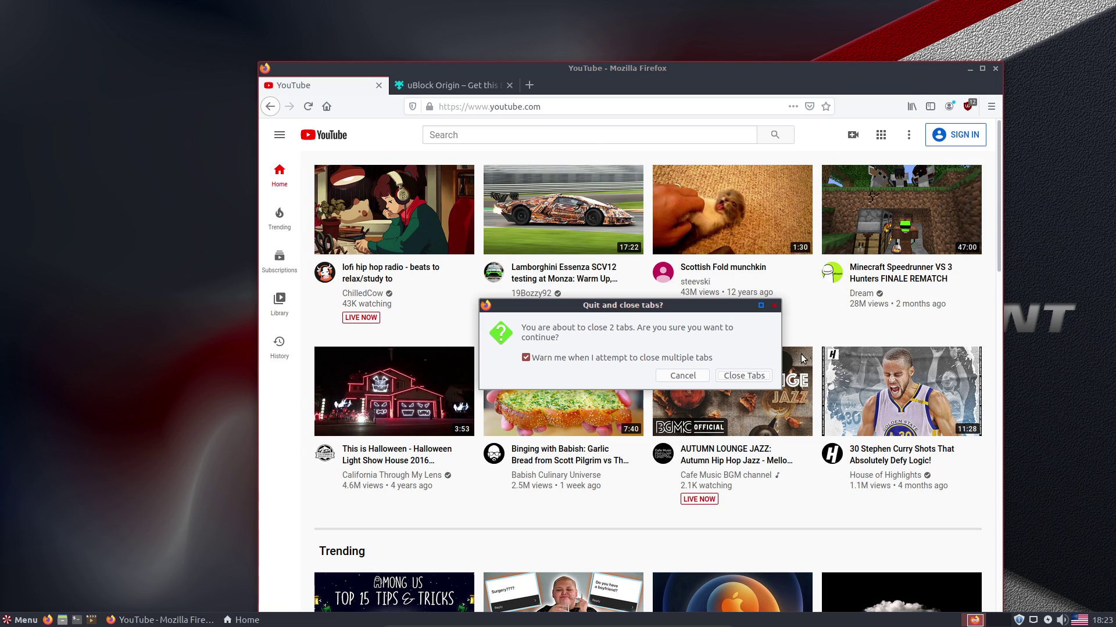
left_click(766, 378)
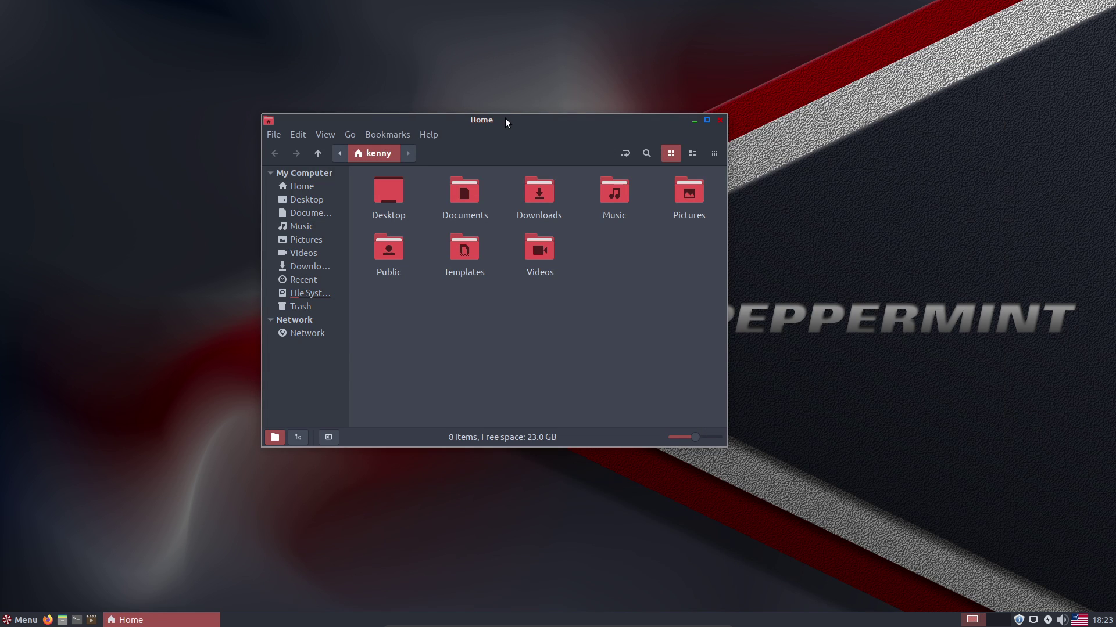
left_click_drag(505, 122, 433, 72)
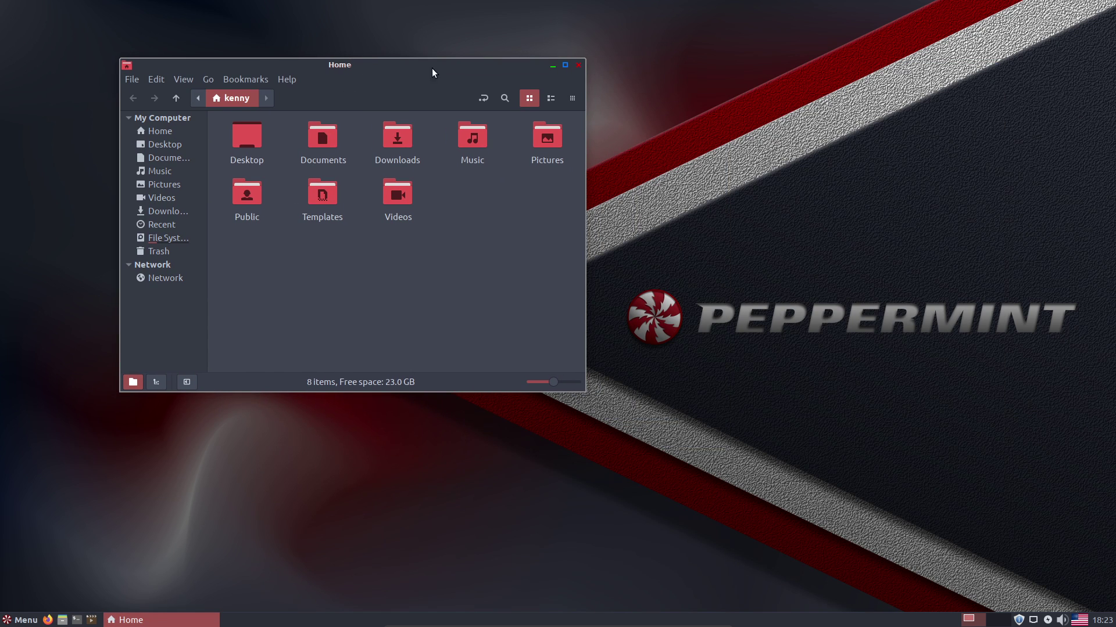
left_click(578, 66)
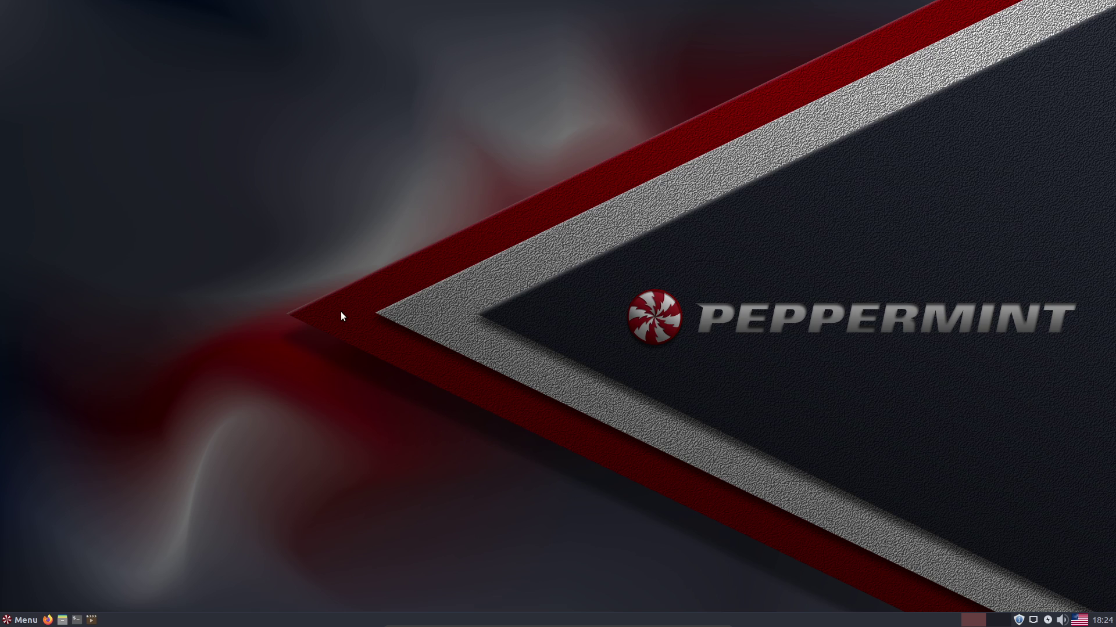
Look through the list of all installed applications and launch the Pinball game.
left_click(23, 620)
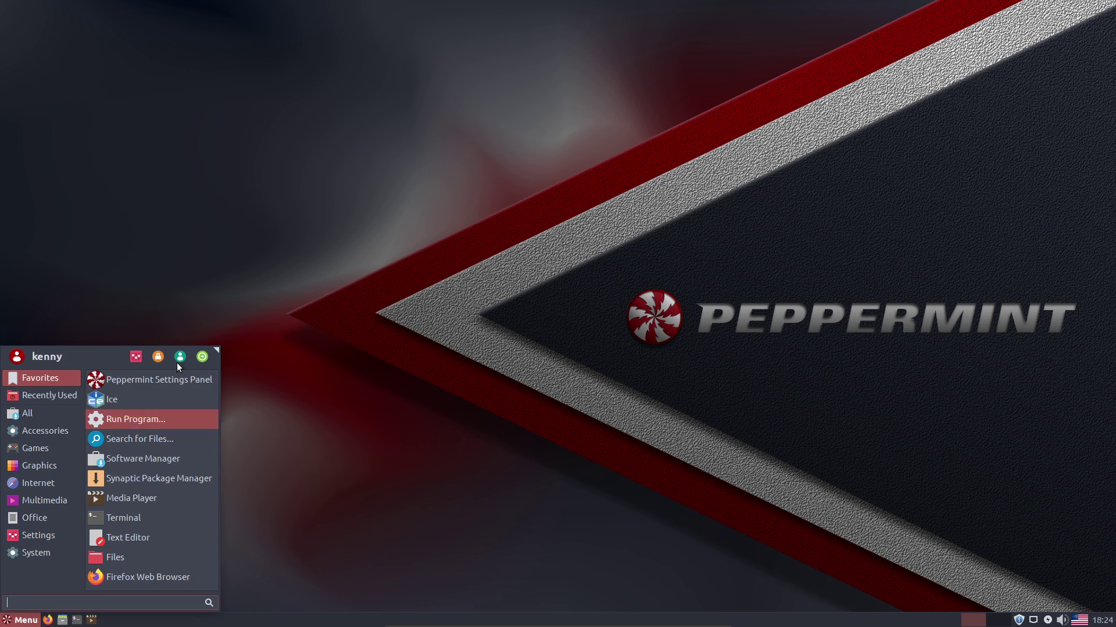
mouse_move(53, 409)
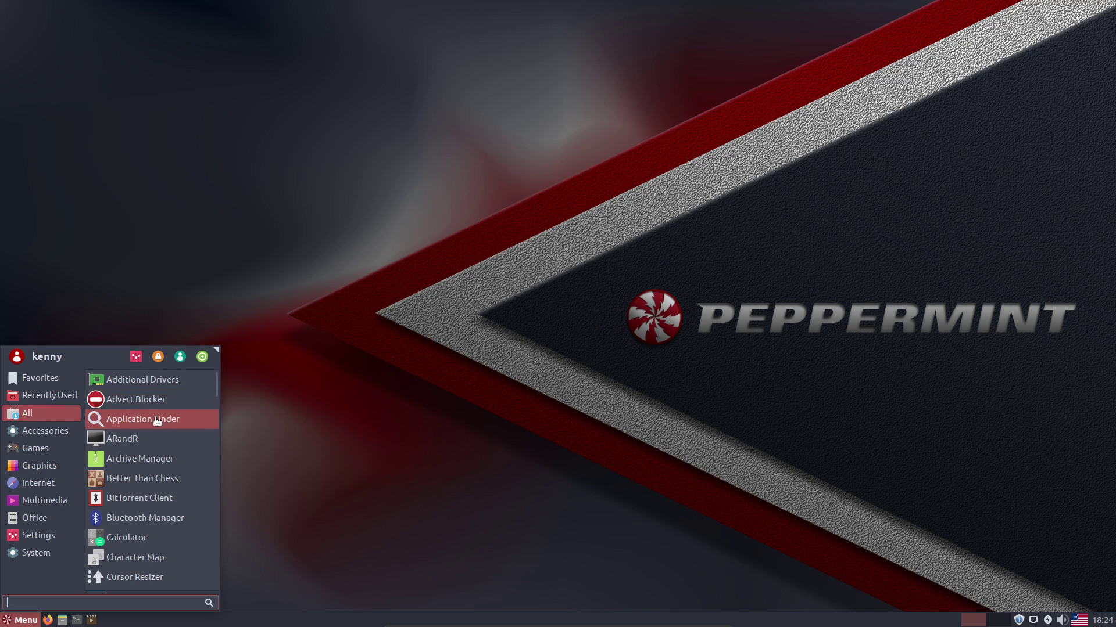
scroll(161, 465, "down", 3)
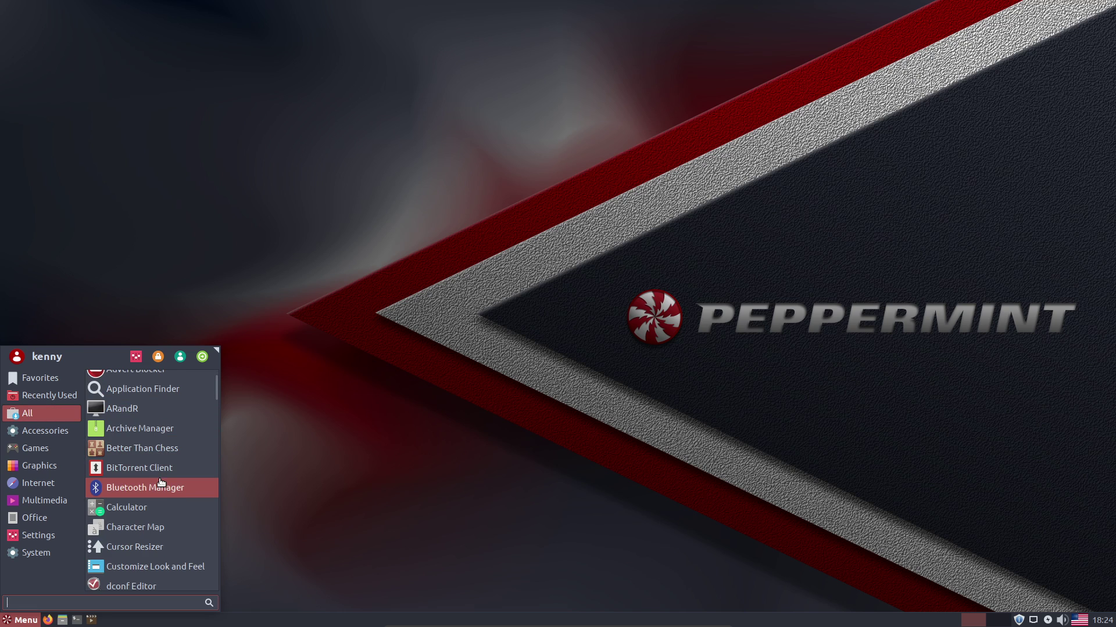
scroll(160, 443, "down", 2)
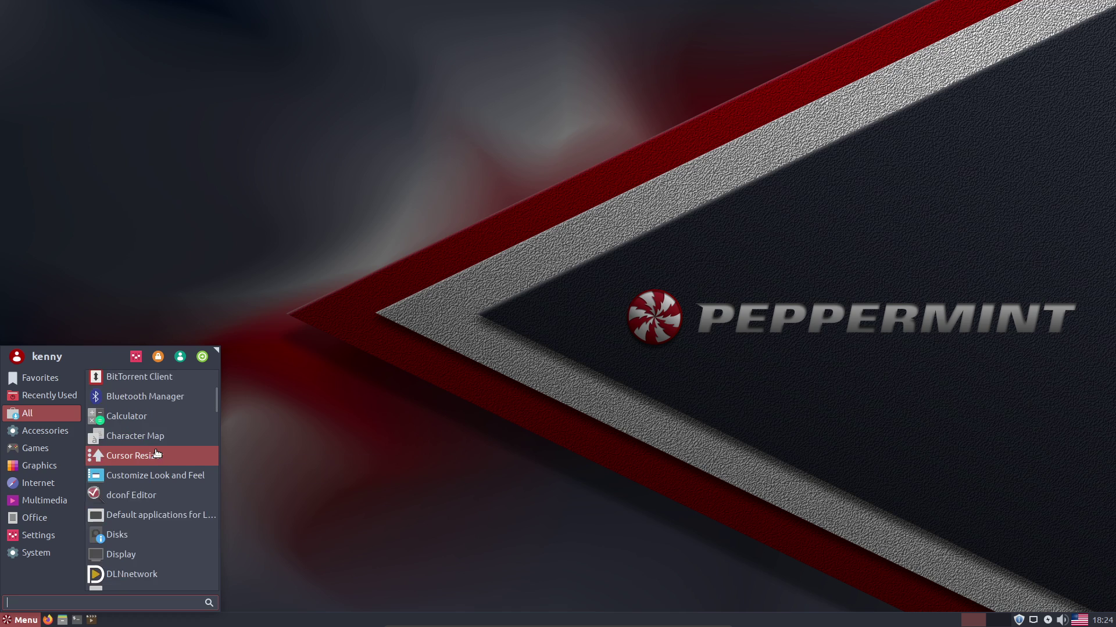
scroll(158, 424, "down", 2)
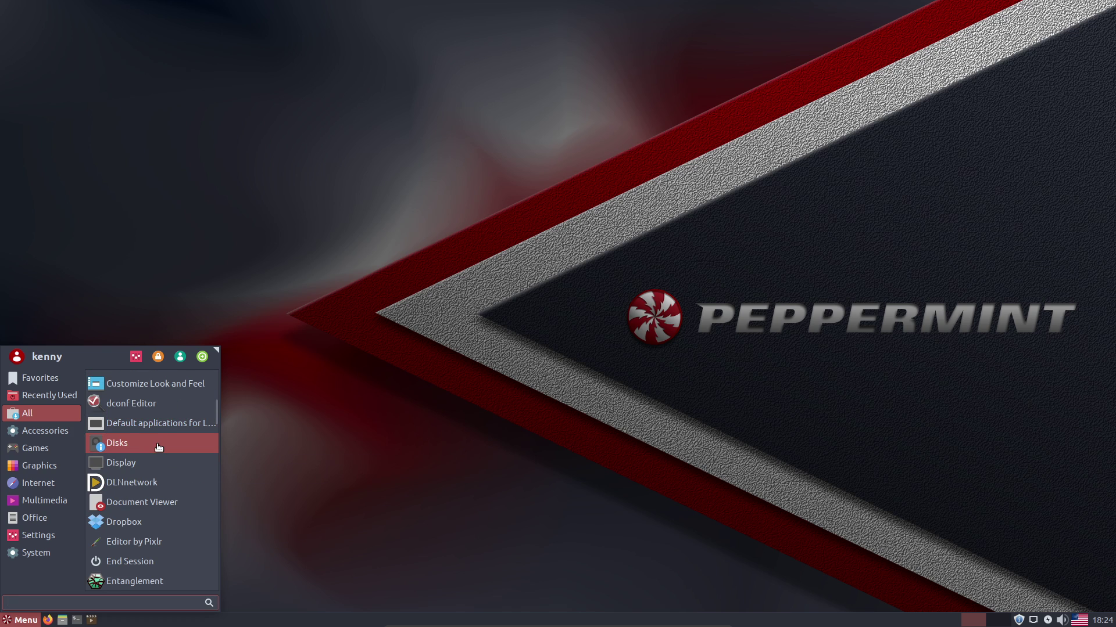
scroll(158, 447, "down", 1)
scroll(158, 447, "down", 2)
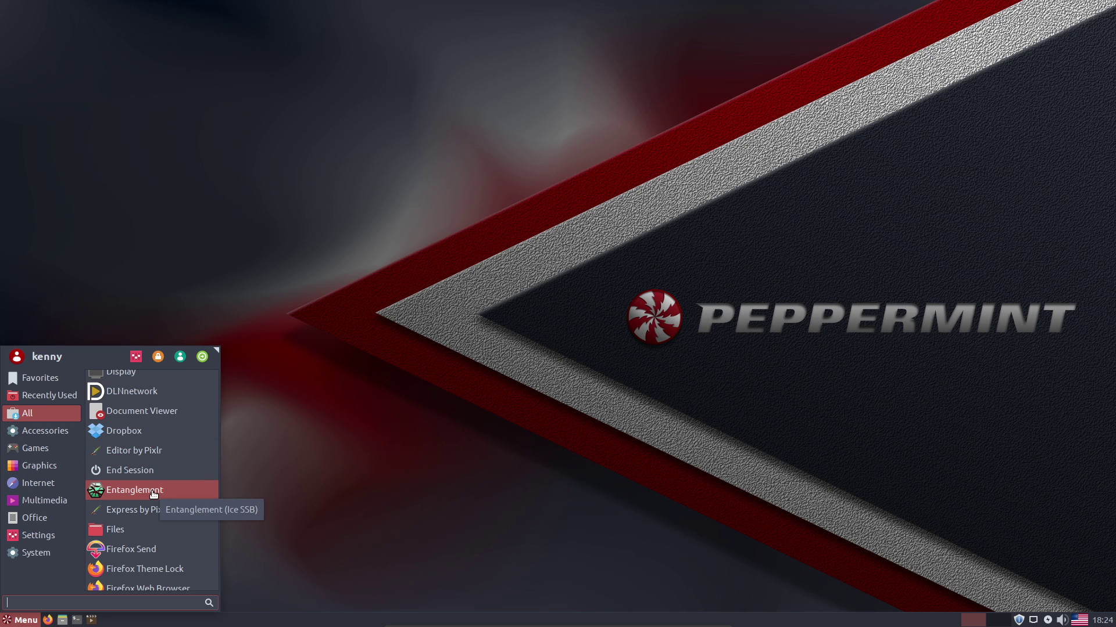
scroll(155, 482, "down", 1)
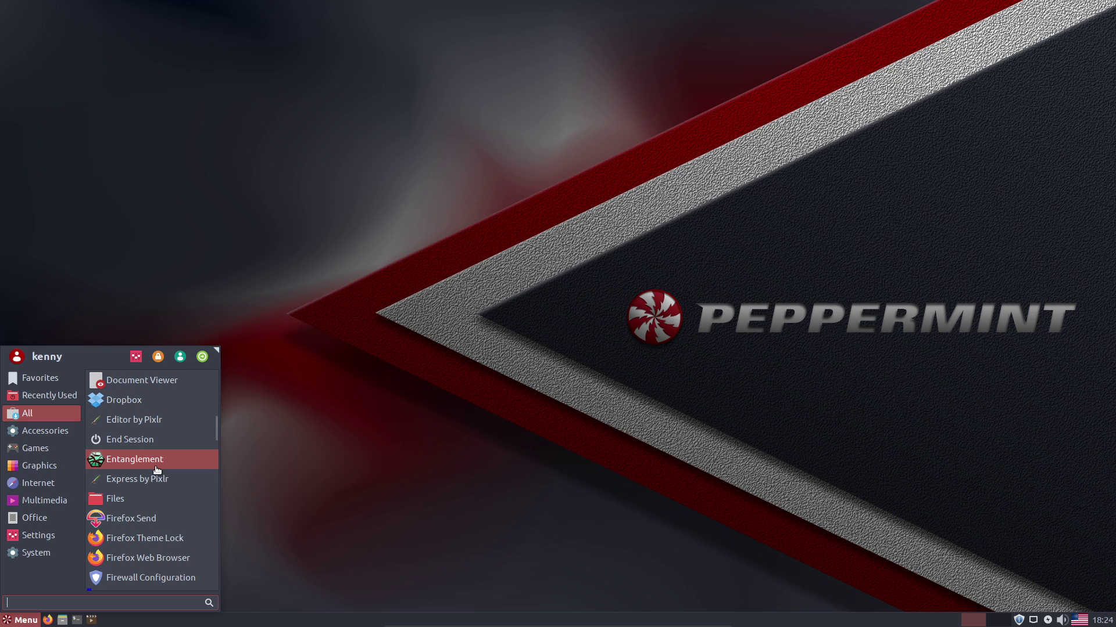
scroll(157, 471, "down", 2)
scroll(158, 476, "down", 1)
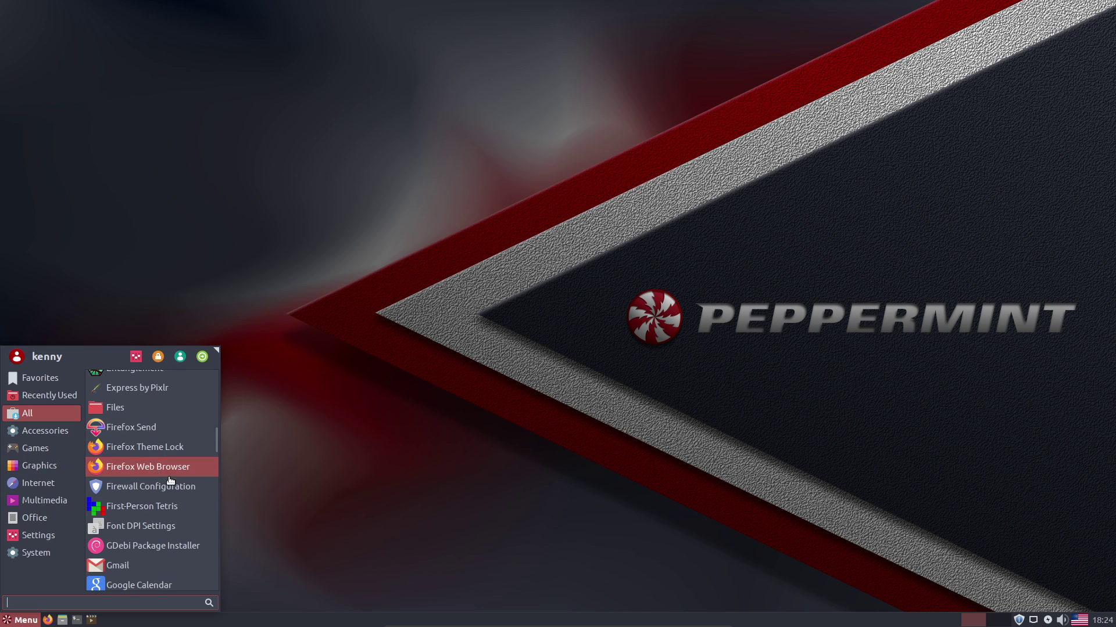
scroll(174, 490, "down", 4)
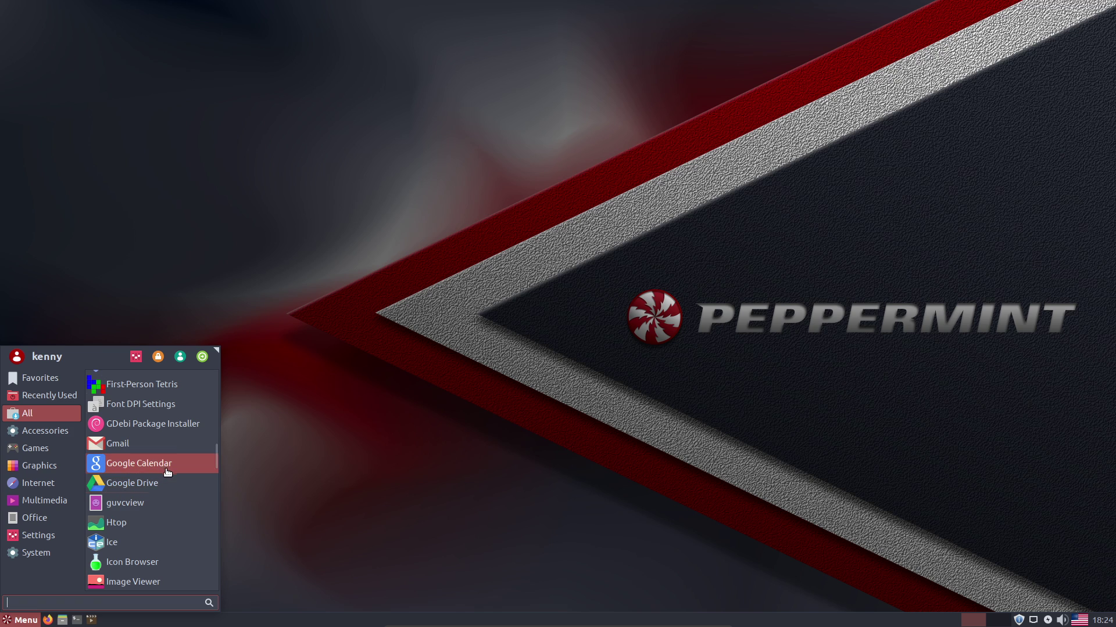
scroll(164, 465, "down", 7)
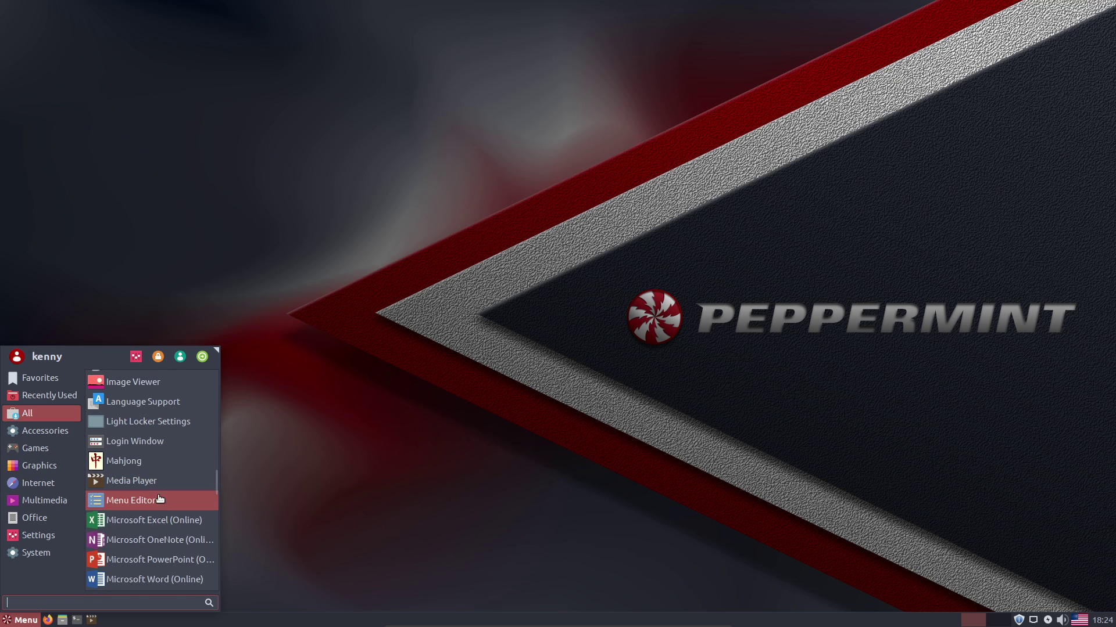
scroll(157, 435, "down", 7)
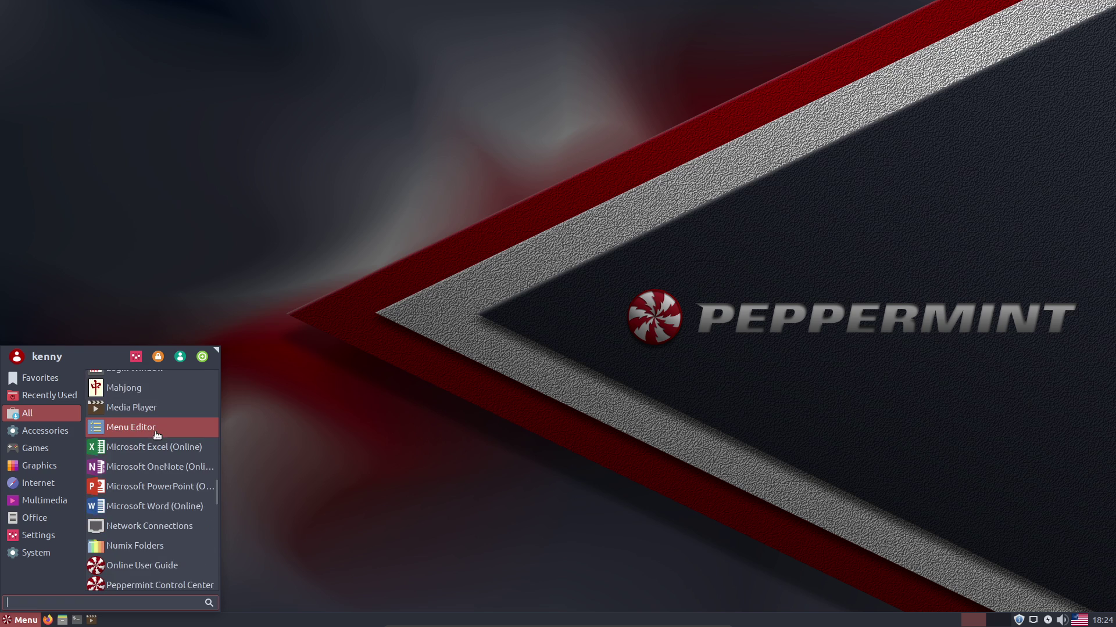
scroll(156, 435, "down", 3)
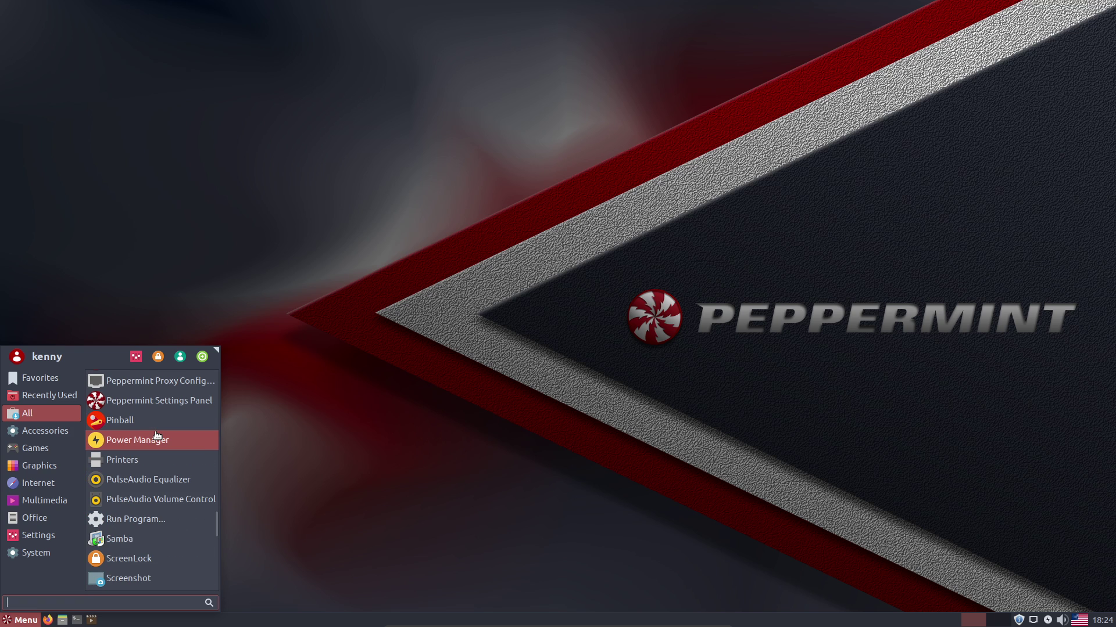
left_click(151, 424)
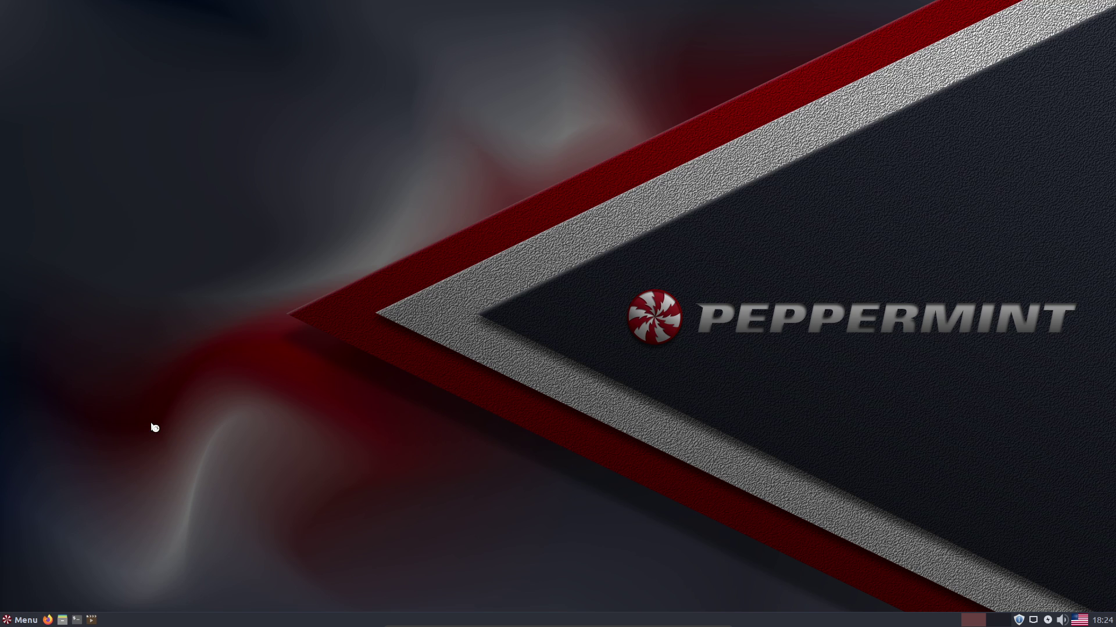
Close the online pinball game window.
left_click(26, 620)
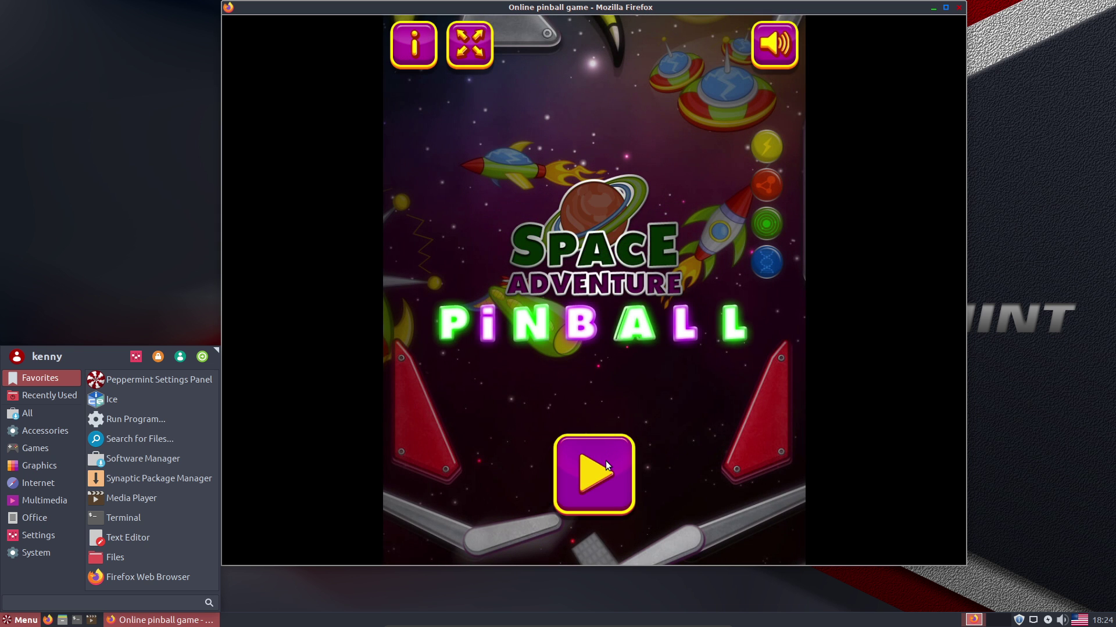
left_click(959, 13)
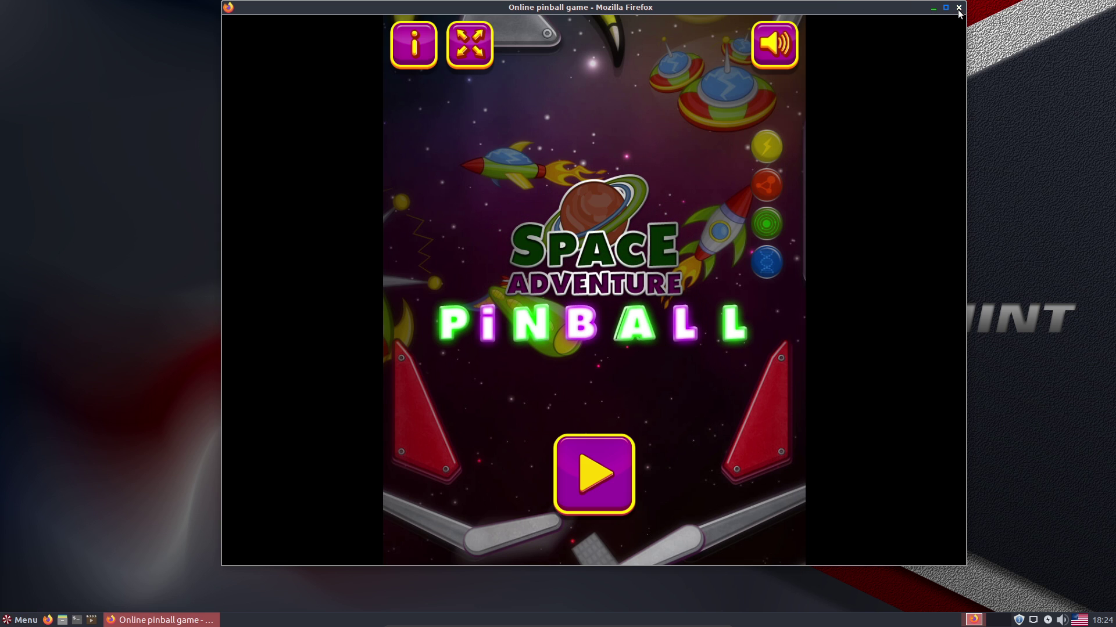
left_click(959, 13)
Look through the full list of installed applications down to the software tools near its end.
left_click(20, 621)
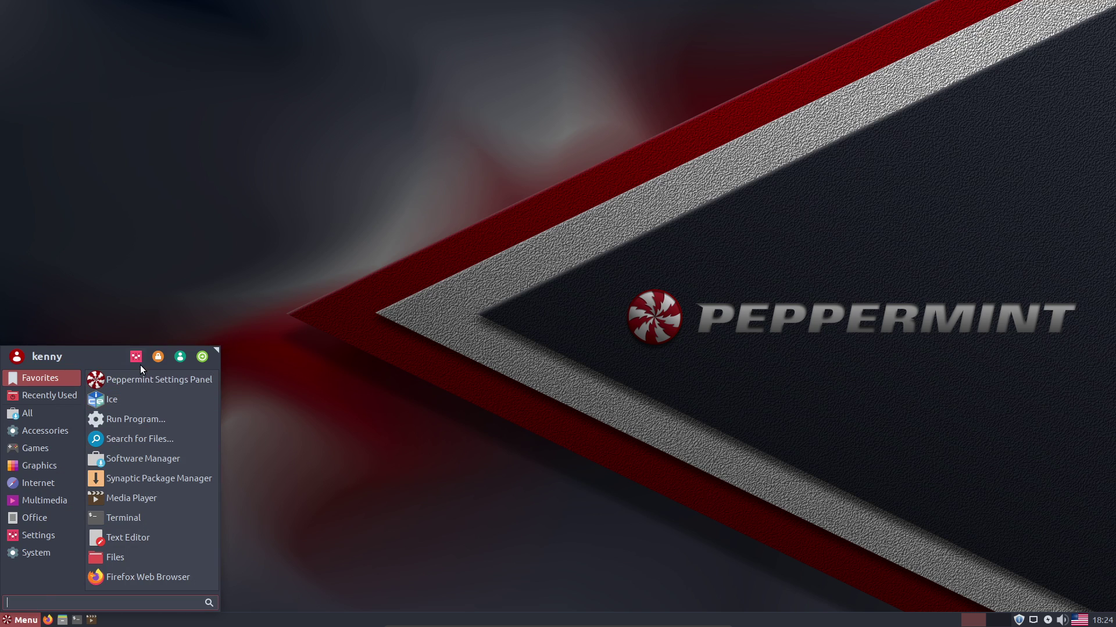
left_click(53, 398)
left_click(53, 418)
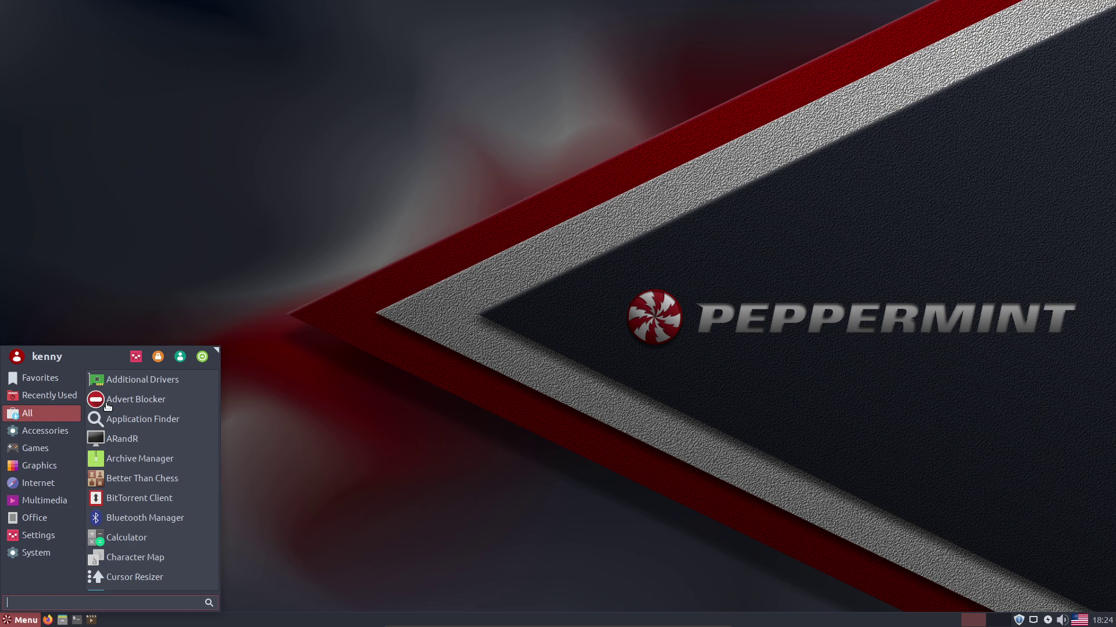
scroll(117, 435, "down", 3)
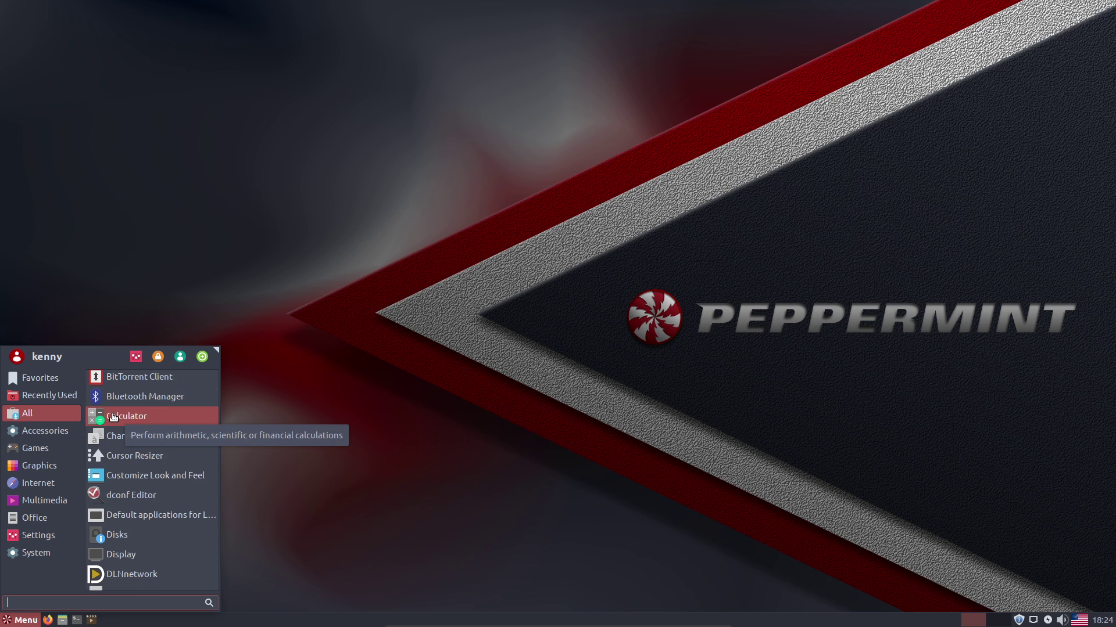
scroll(139, 453, "down", 6)
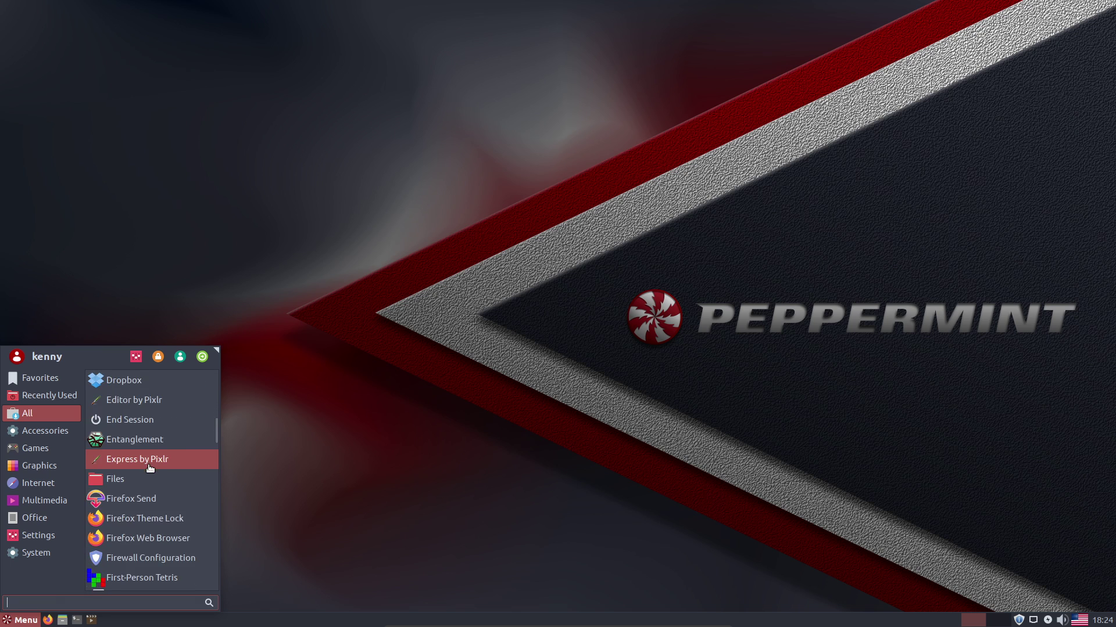
scroll(149, 468, "down", 10)
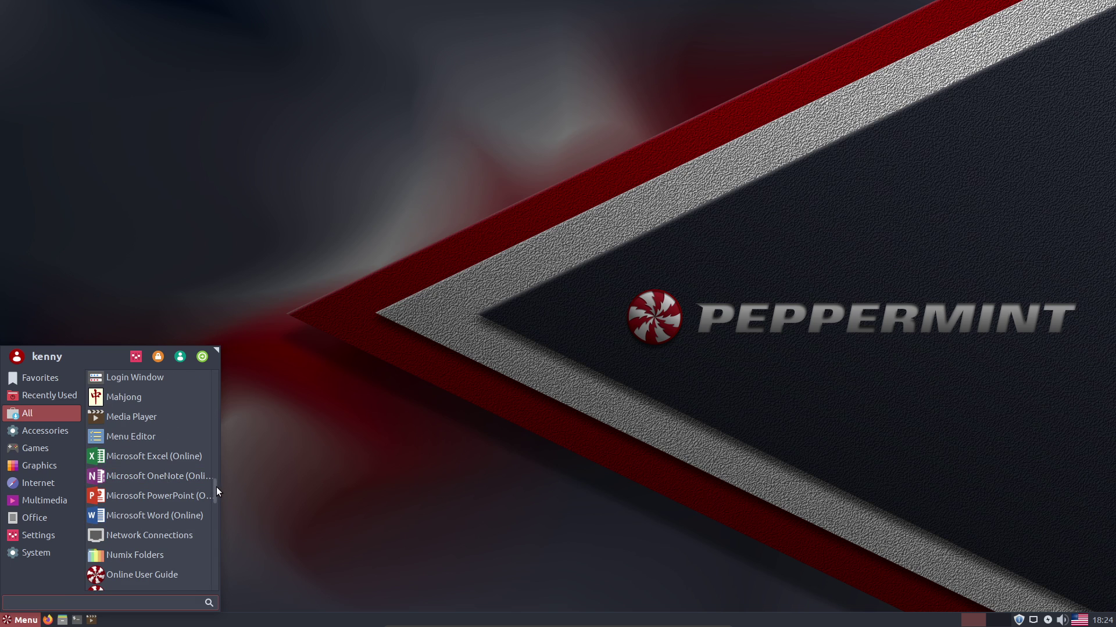
left_click_drag(216, 487, 214, 552)
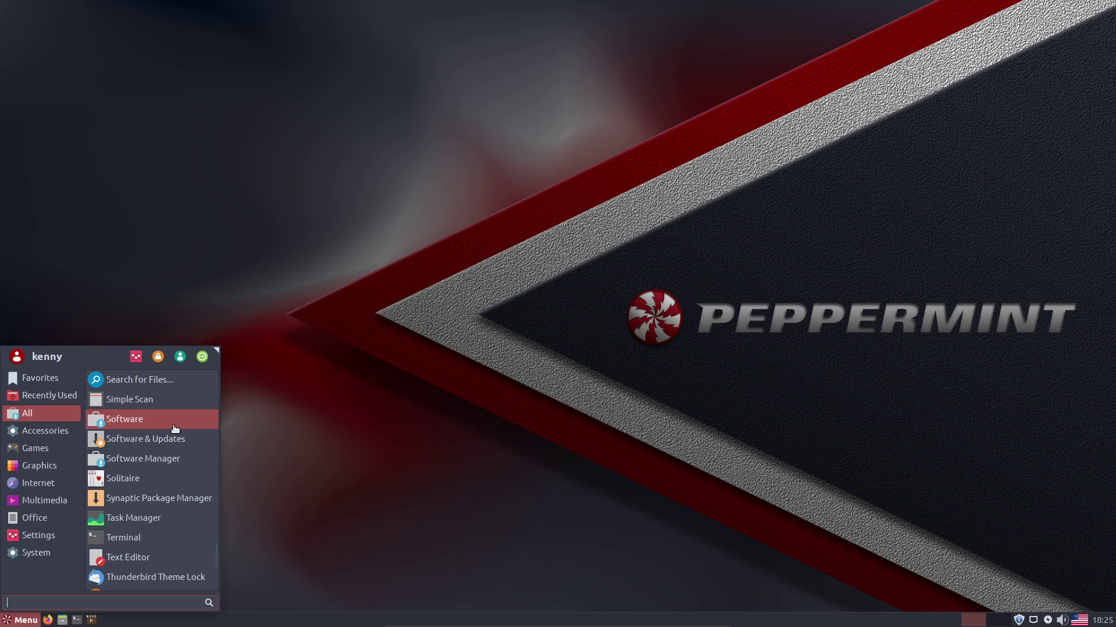
Find the Software application by searching for "software", launch it and move its window down away from the screen's upper edge.
type("software")
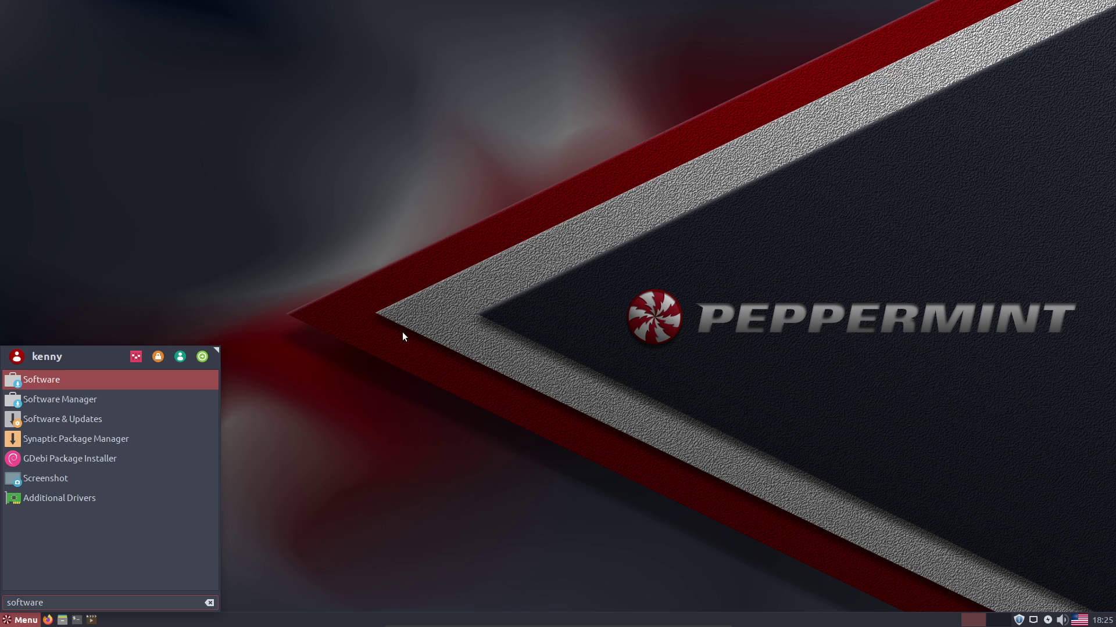
left_click(50, 382)
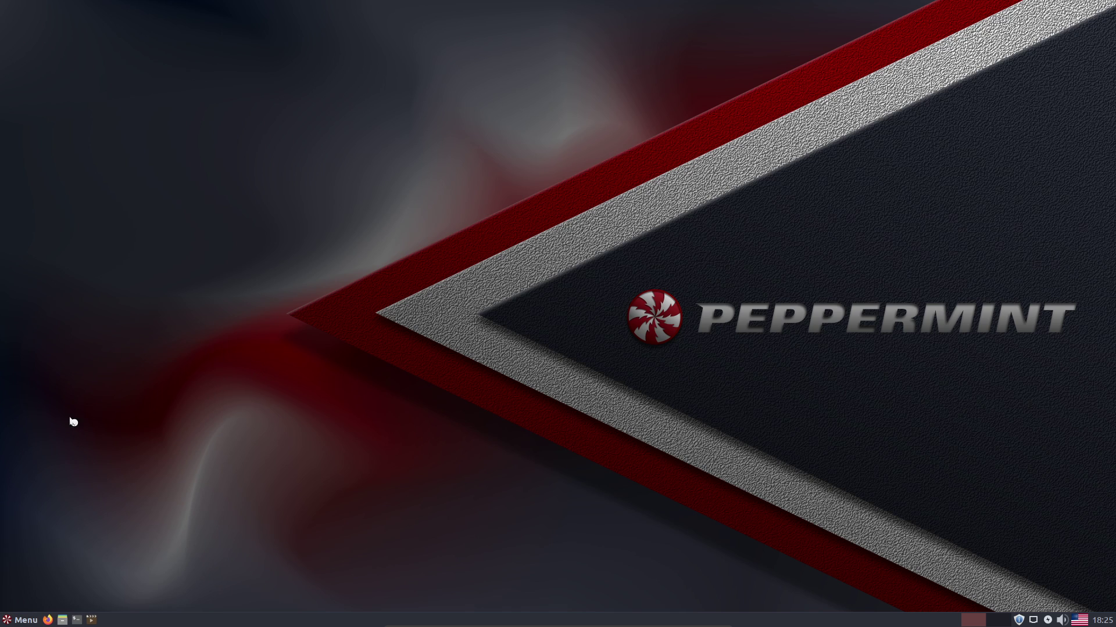
left_click(21, 620)
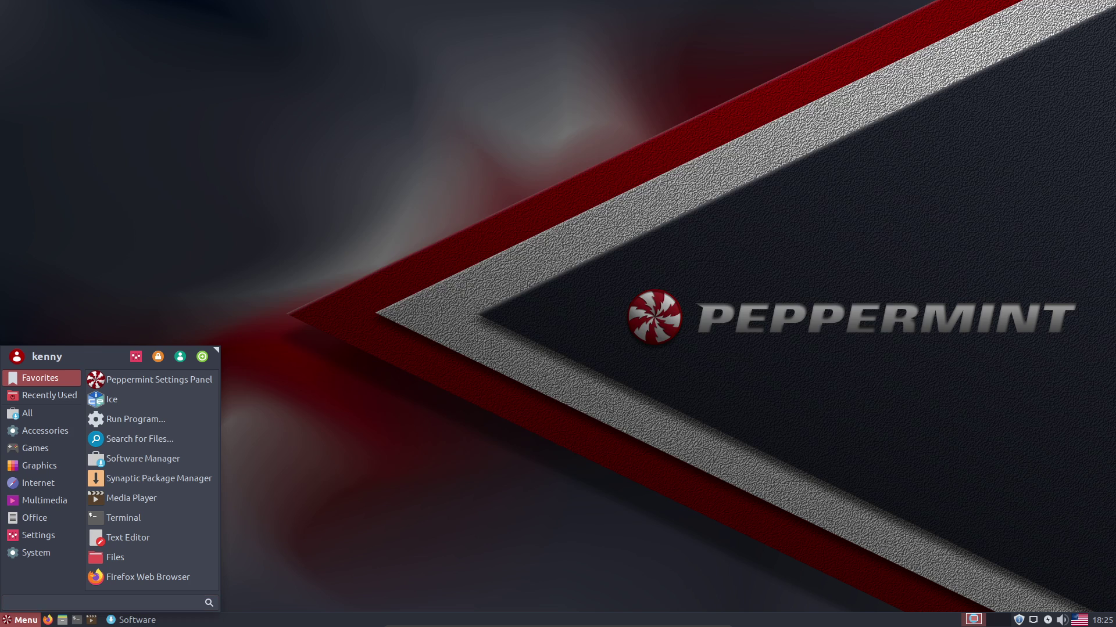
key("Return")
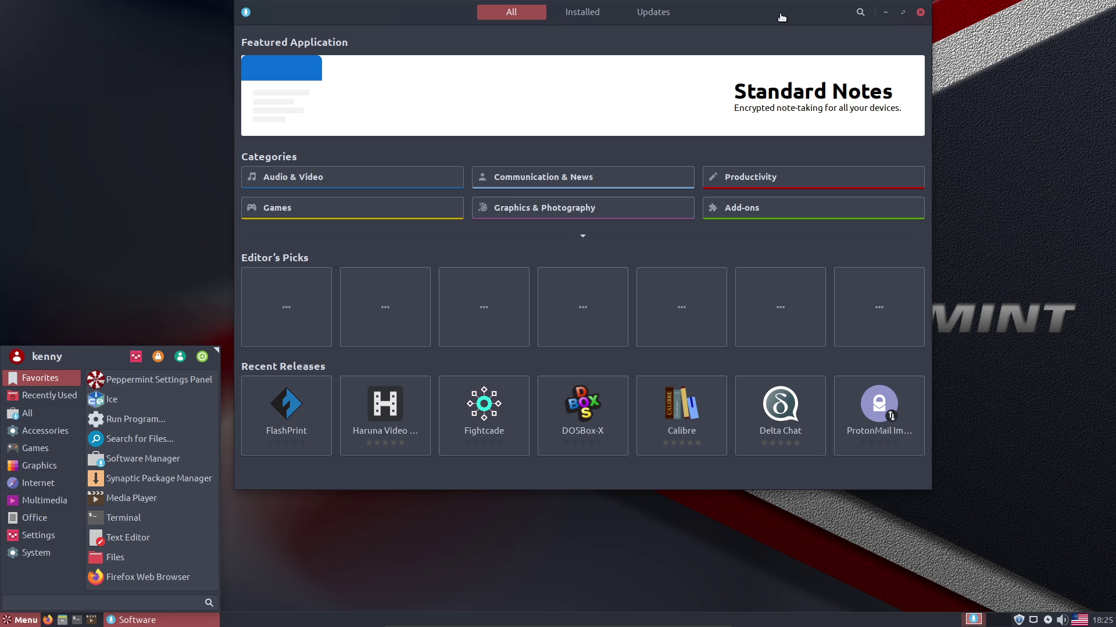
left_click(388, 11)
left_click_drag(393, 12, 300, 71)
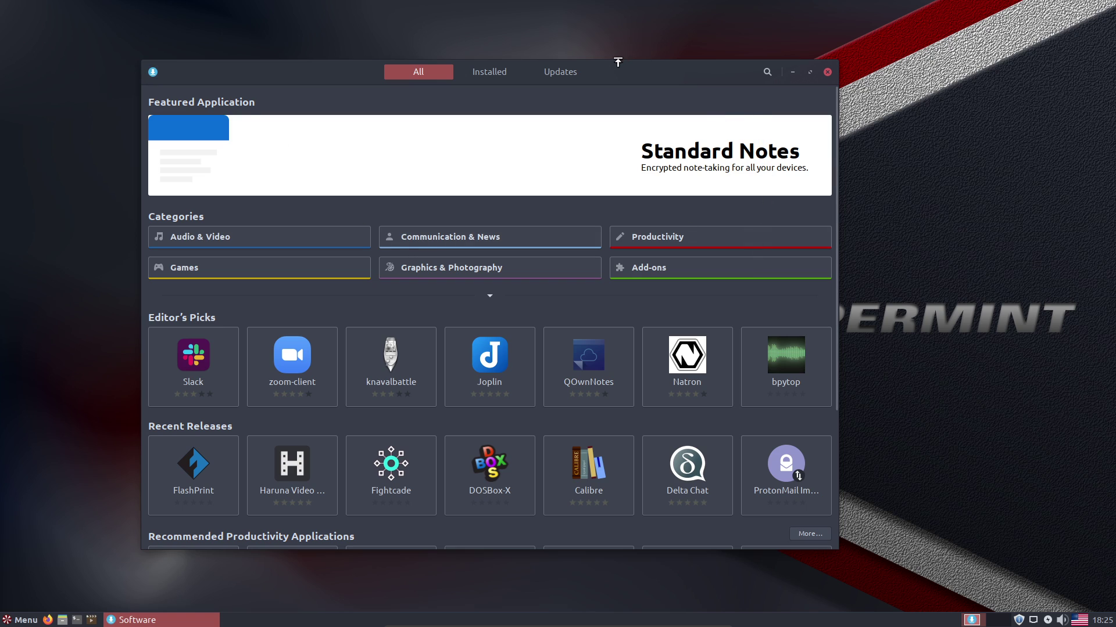
Search Software for "qbit", open the first qBittorrent result and read through its description, details and reviews.
left_click(768, 71)
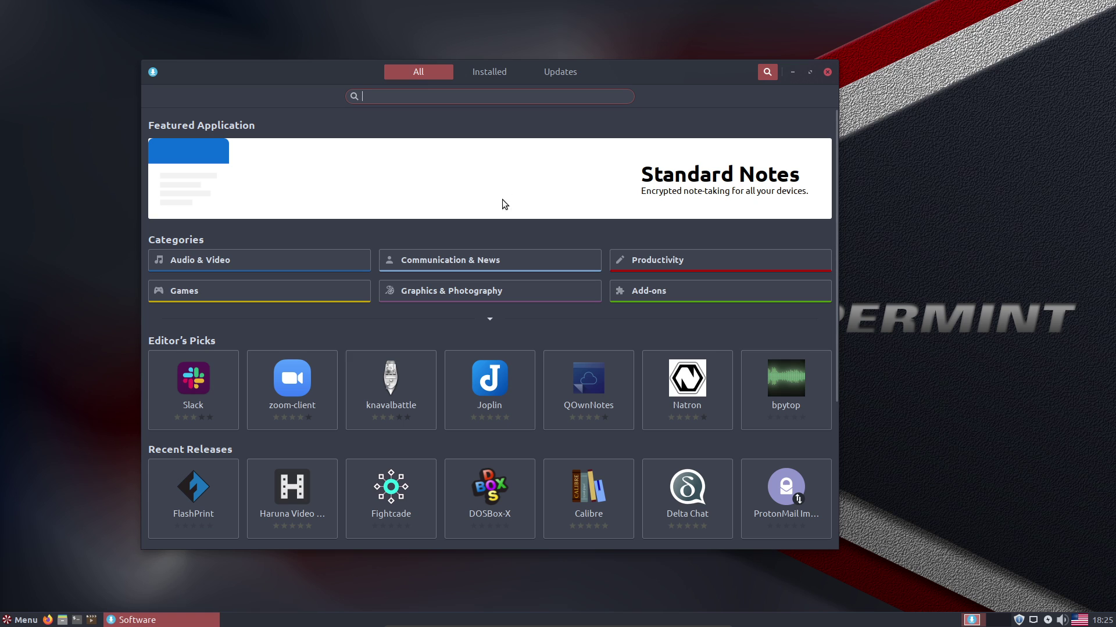
type("qbit")
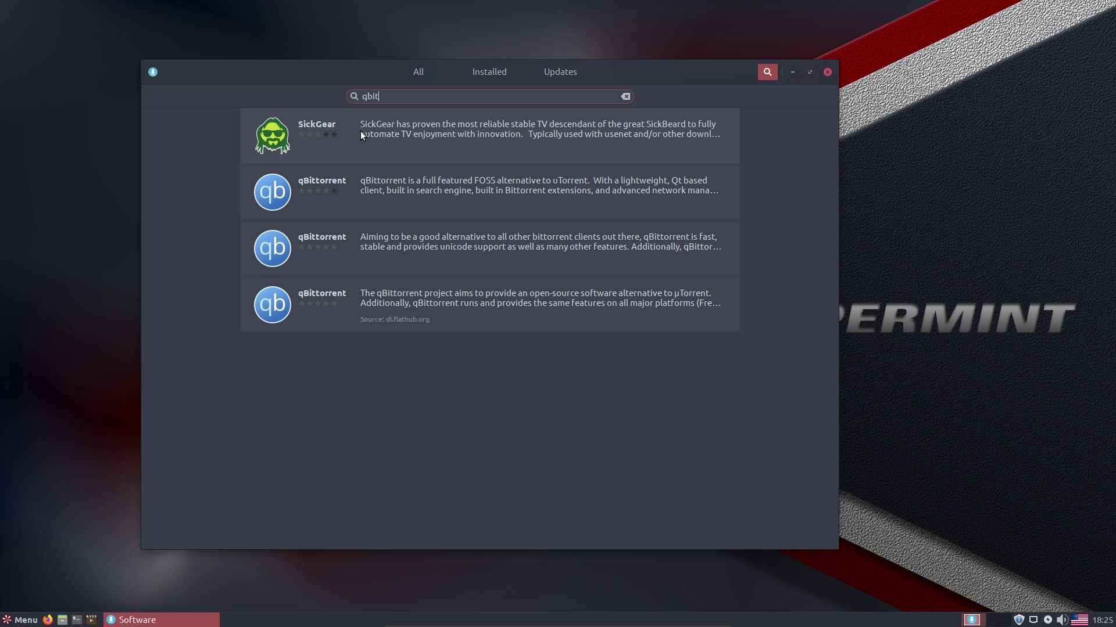
left_click(484, 205)
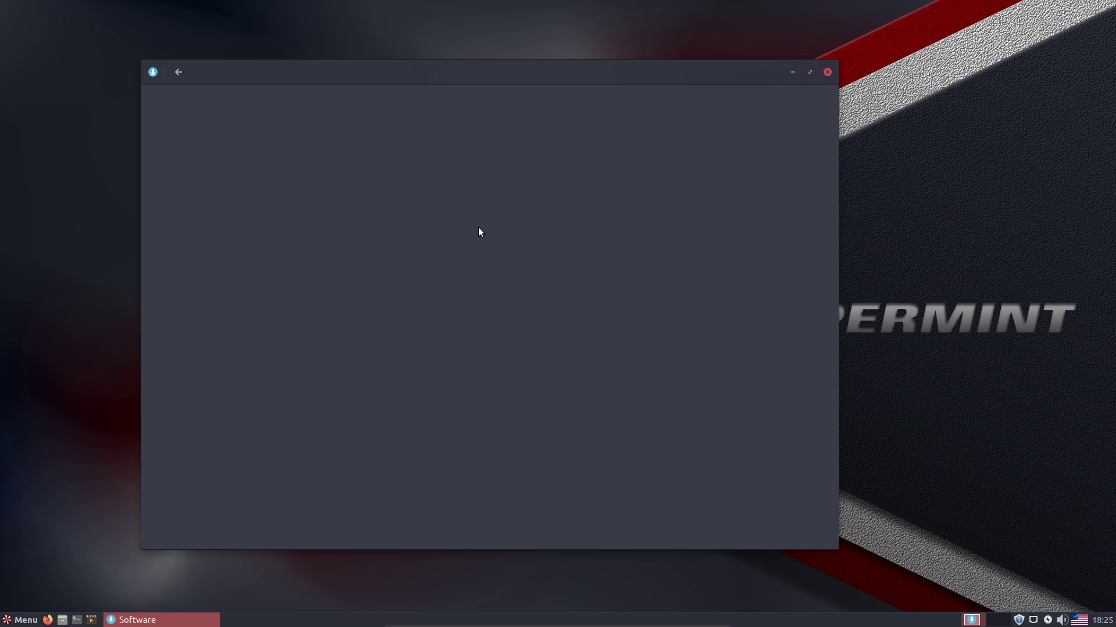
scroll(521, 379, "down", 8)
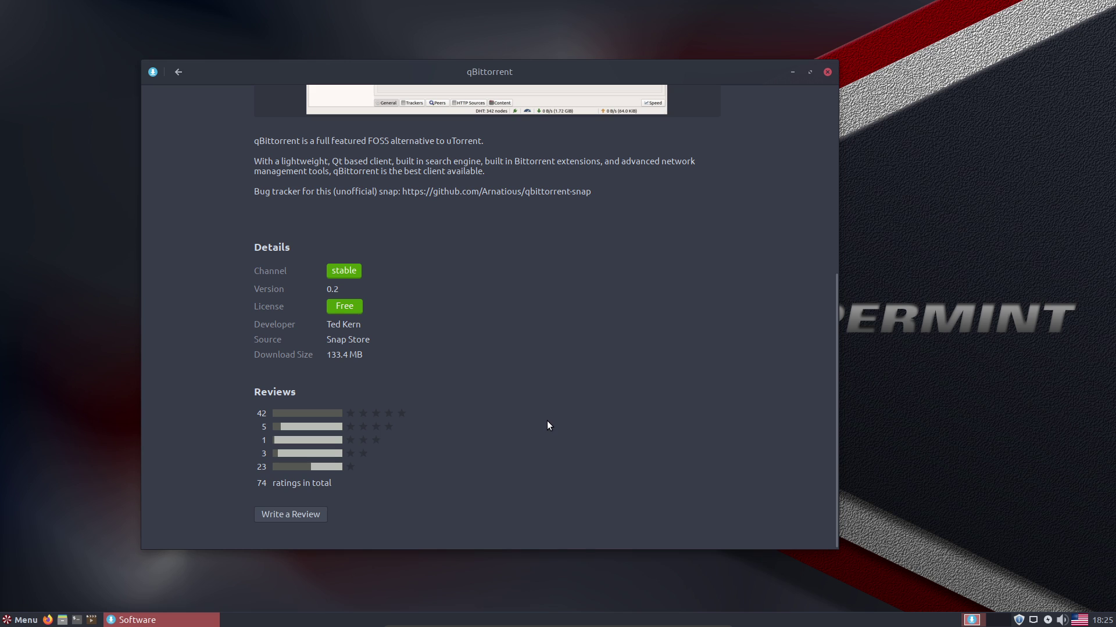
scroll(546, 420, "up", 8)
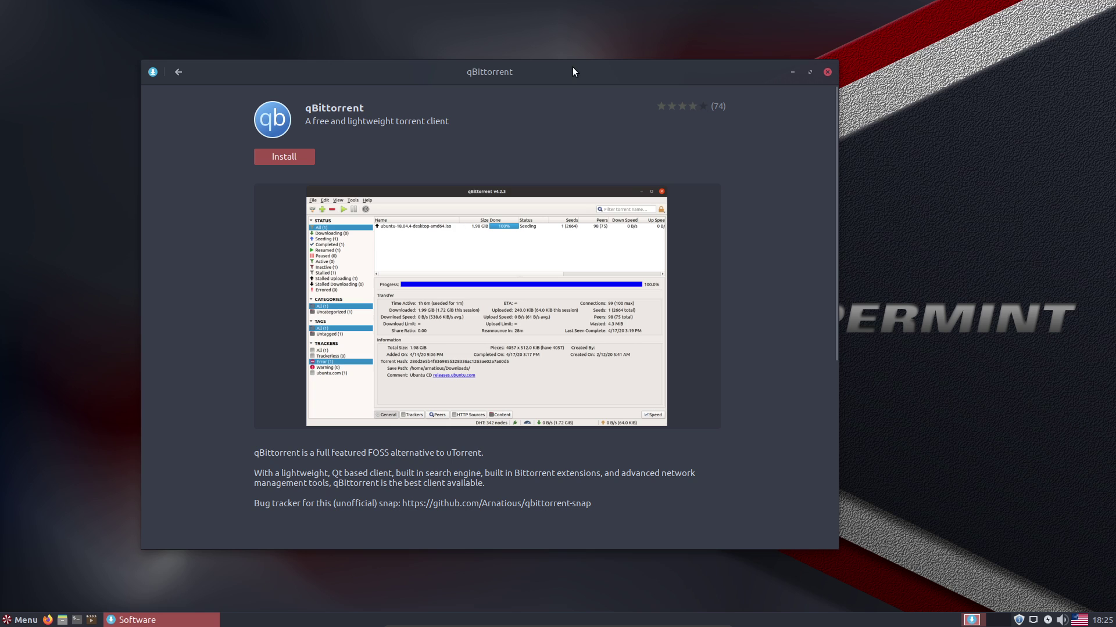
Find Software Manager by searching for "software", launch it and place its window beside the Software window.
left_click_drag(573, 68, 638, 47)
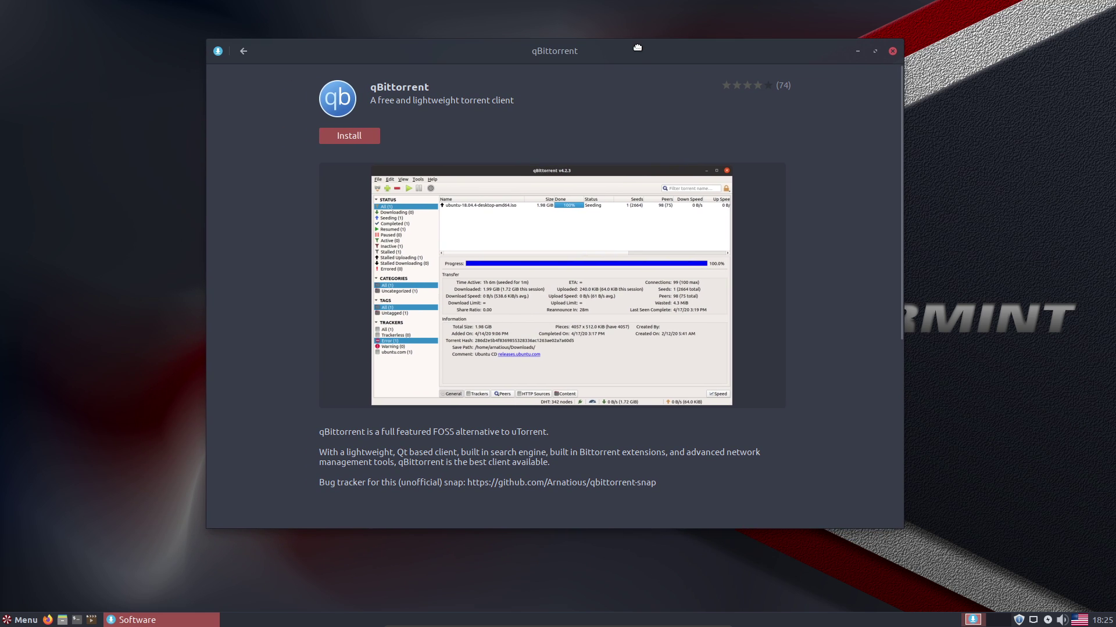
left_click(6, 620)
type("software")
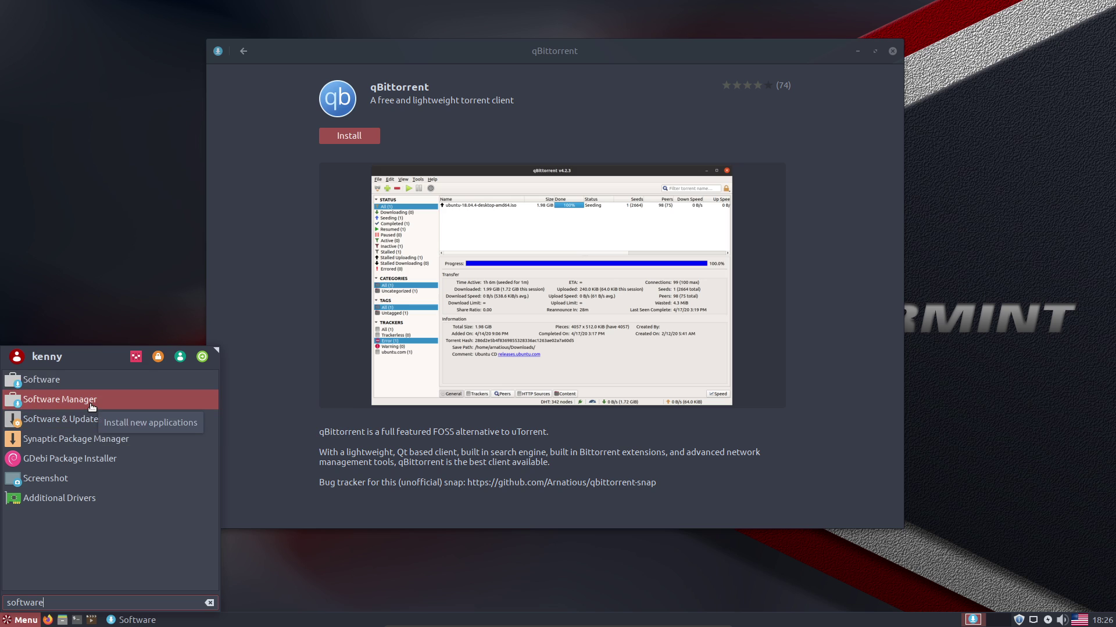
left_click(91, 401)
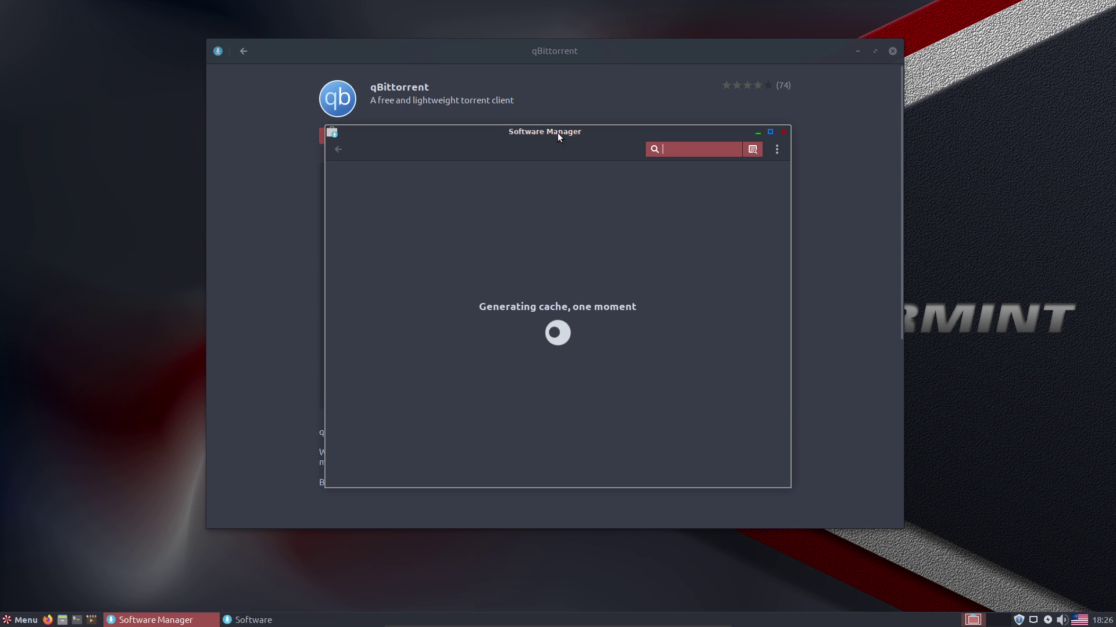
left_click_drag(556, 132, 238, 102)
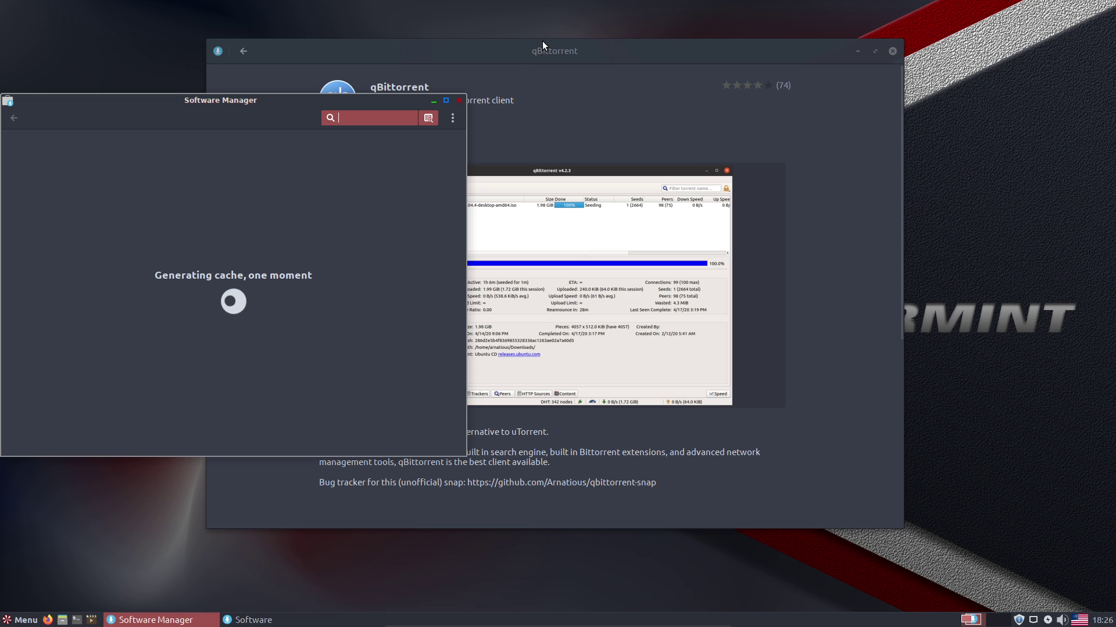
left_click_drag(544, 45, 721, 67)
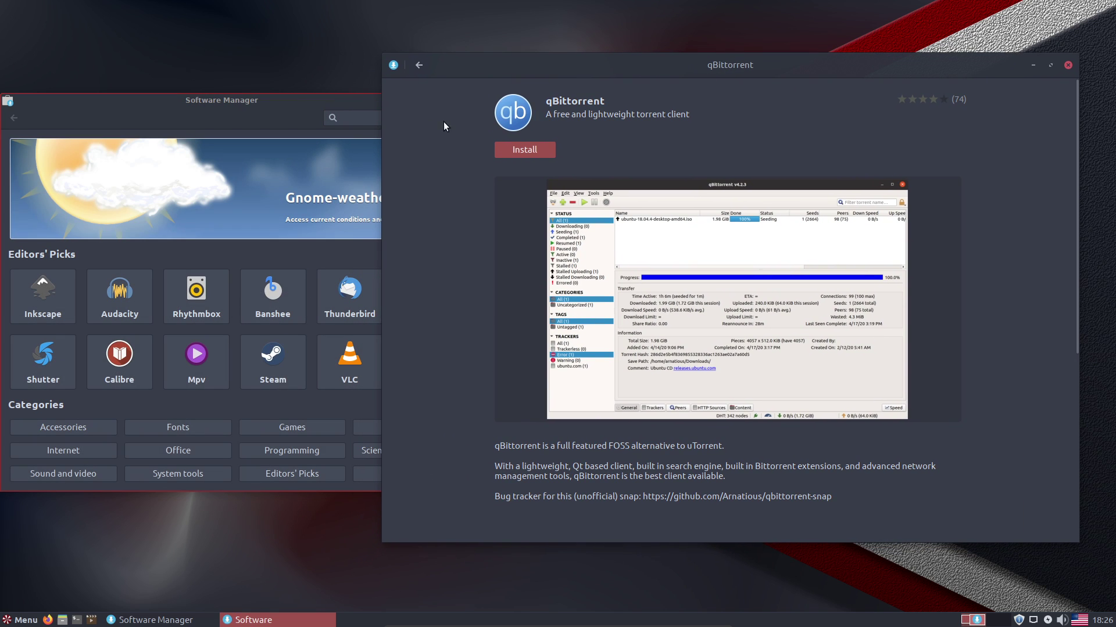
Search Software Manager for "qbit", open the Qbittorrent entry and examine its package details and reviews.
left_click(231, 105)
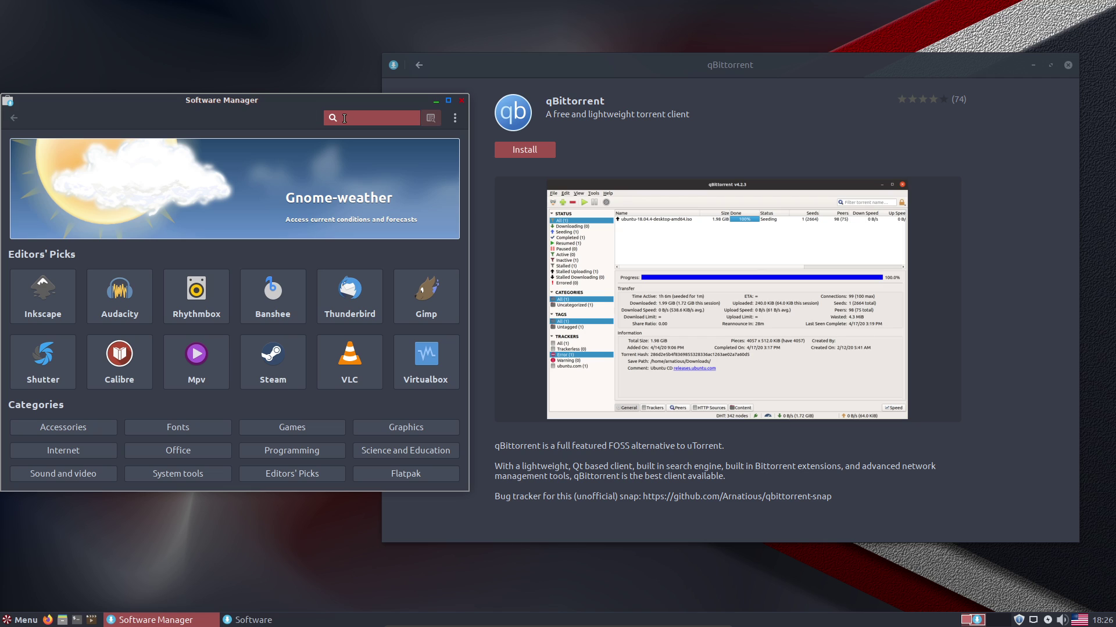
type("qbit")
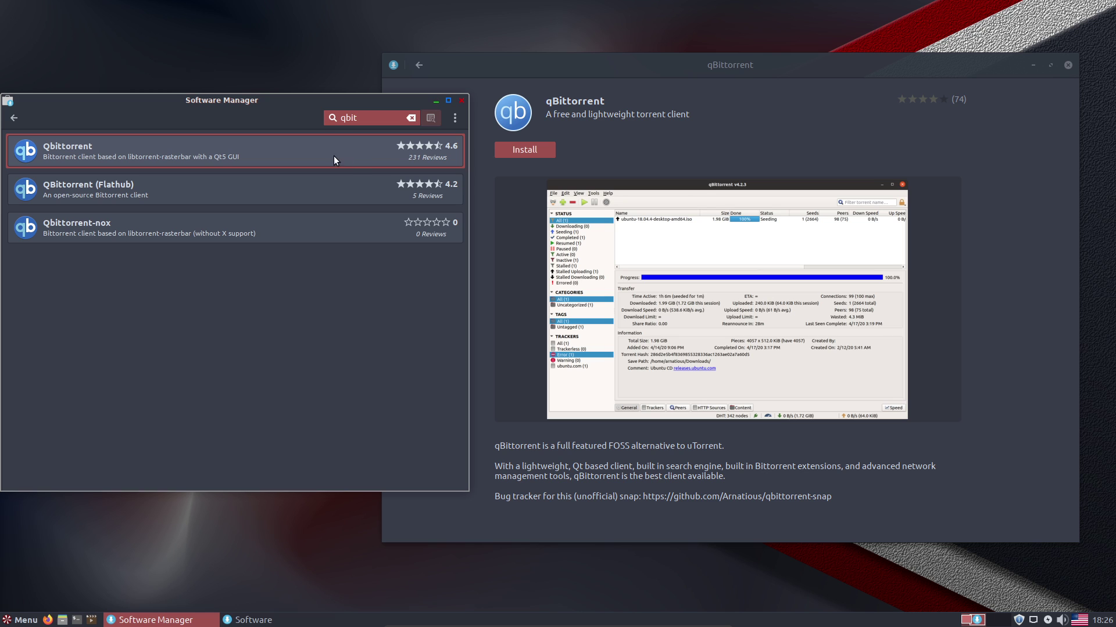
left_click(272, 152)
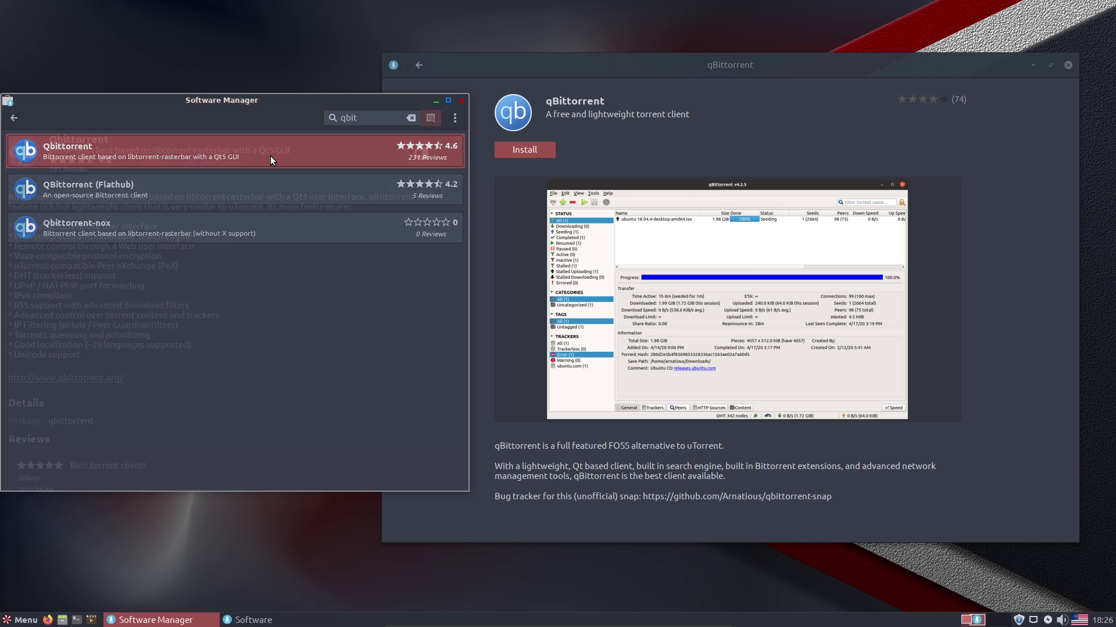
scroll(247, 244, "down", 5)
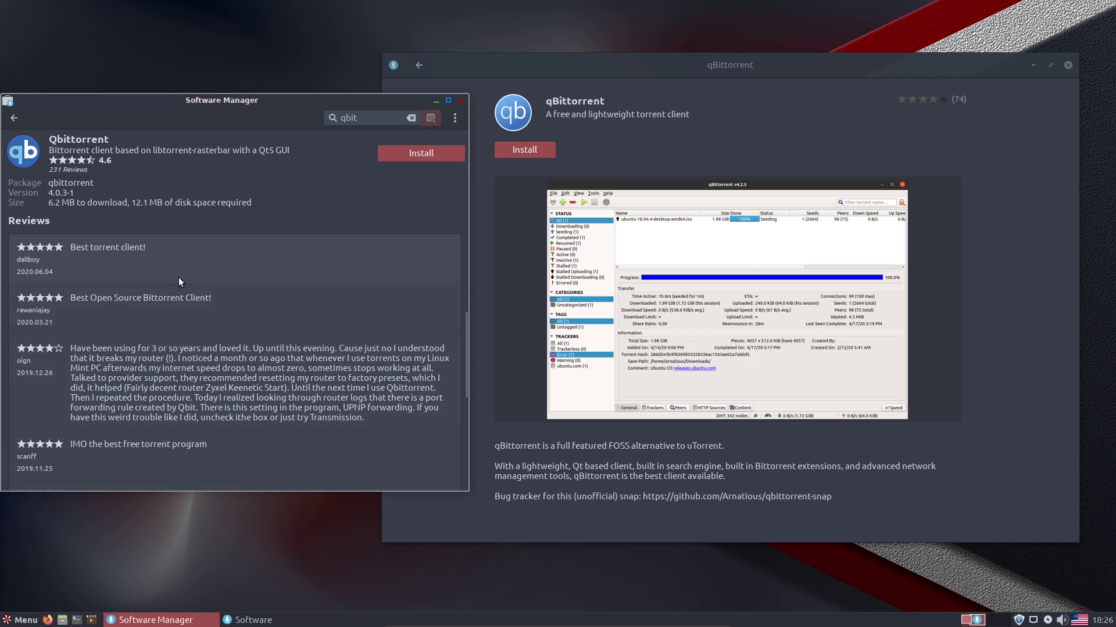
scroll(179, 277, "up", 8)
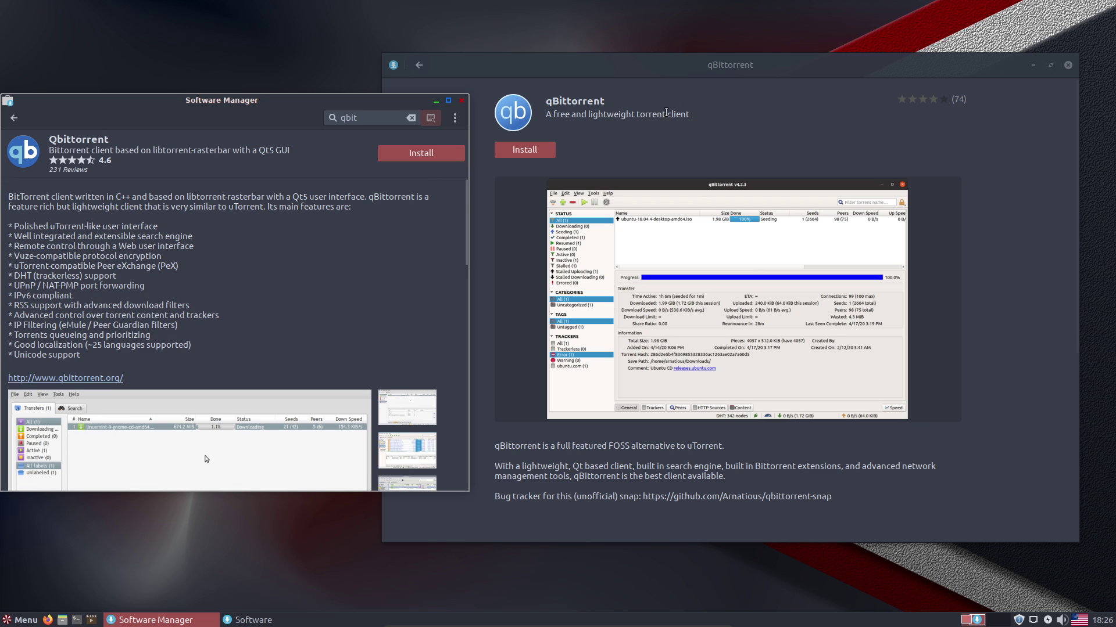
Bring Software forward, return to its search results, and view and close its About information.
left_click_drag(394, 55, 266, 48)
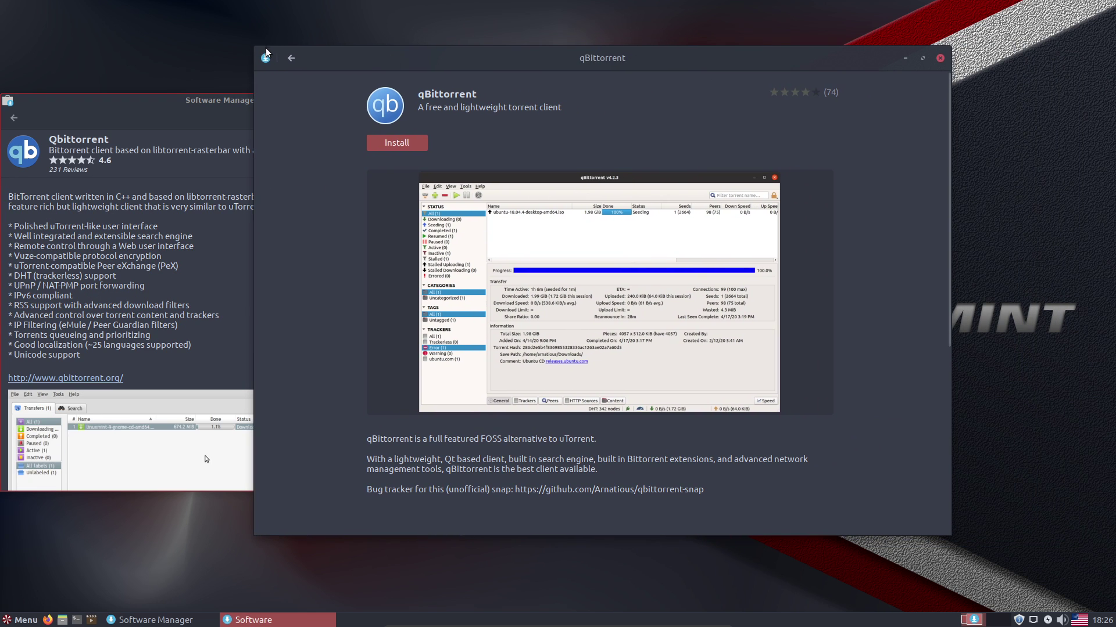
left_click(288, 58)
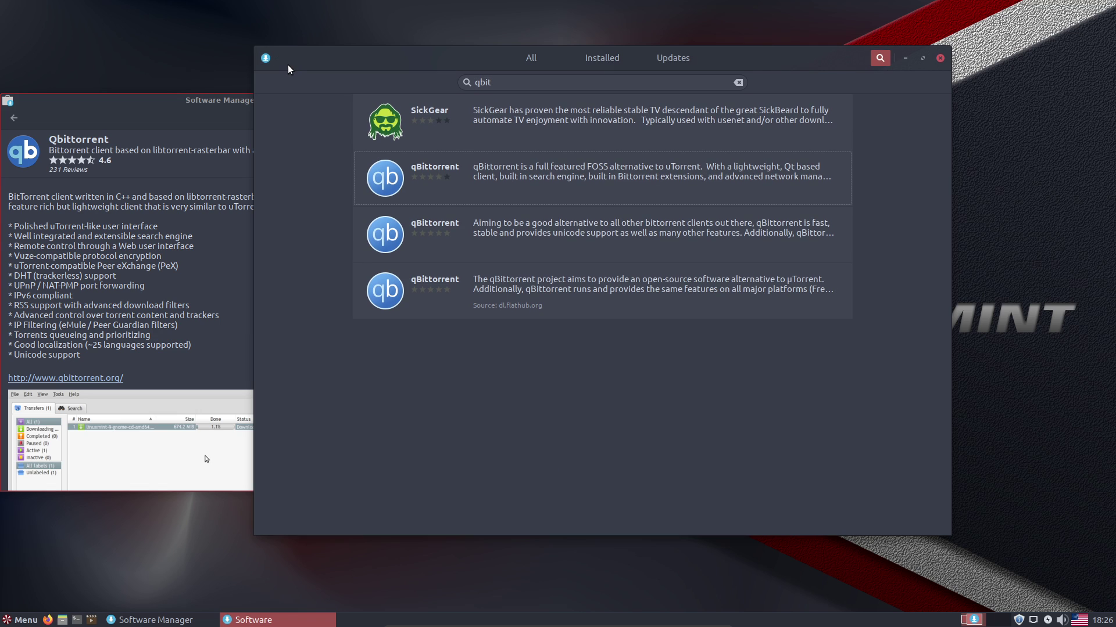
left_click(265, 59)
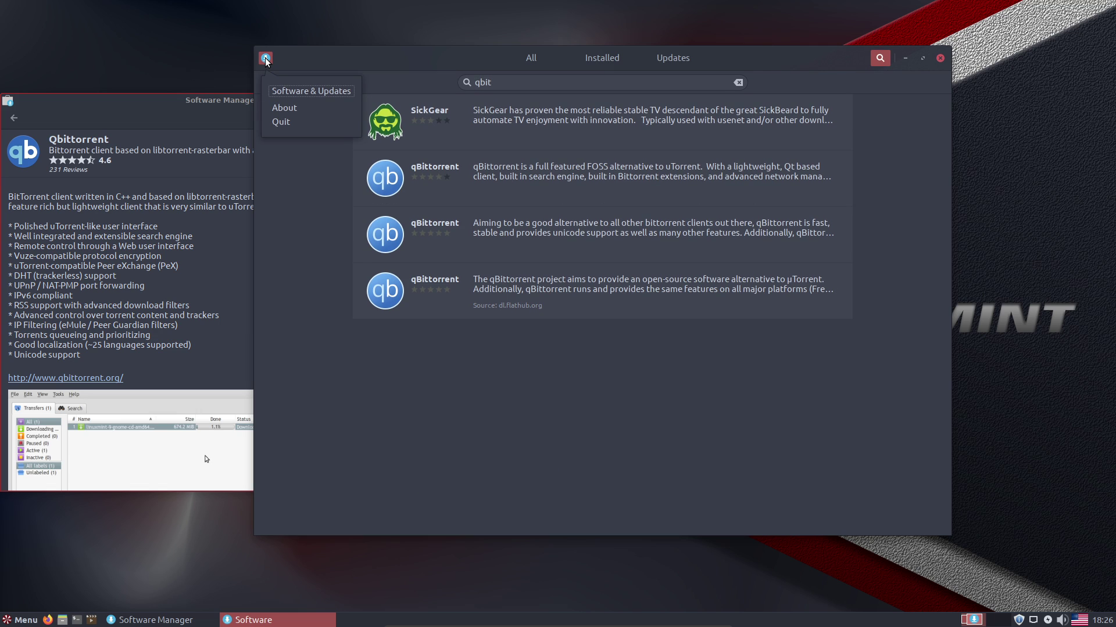
left_click(288, 109)
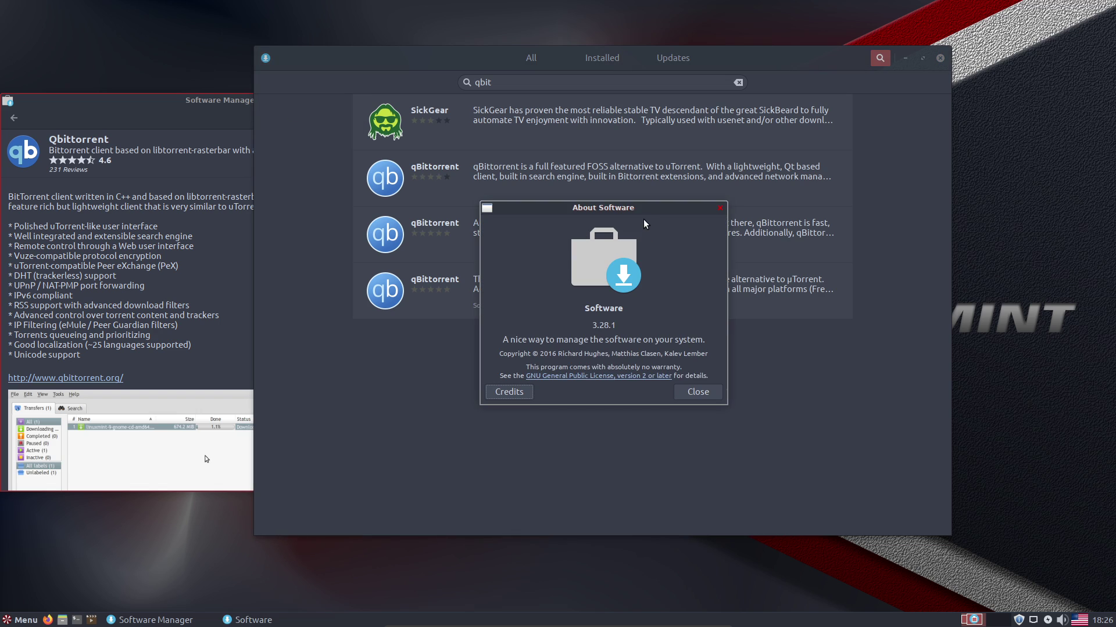
left_click_drag(630, 209, 468, 121)
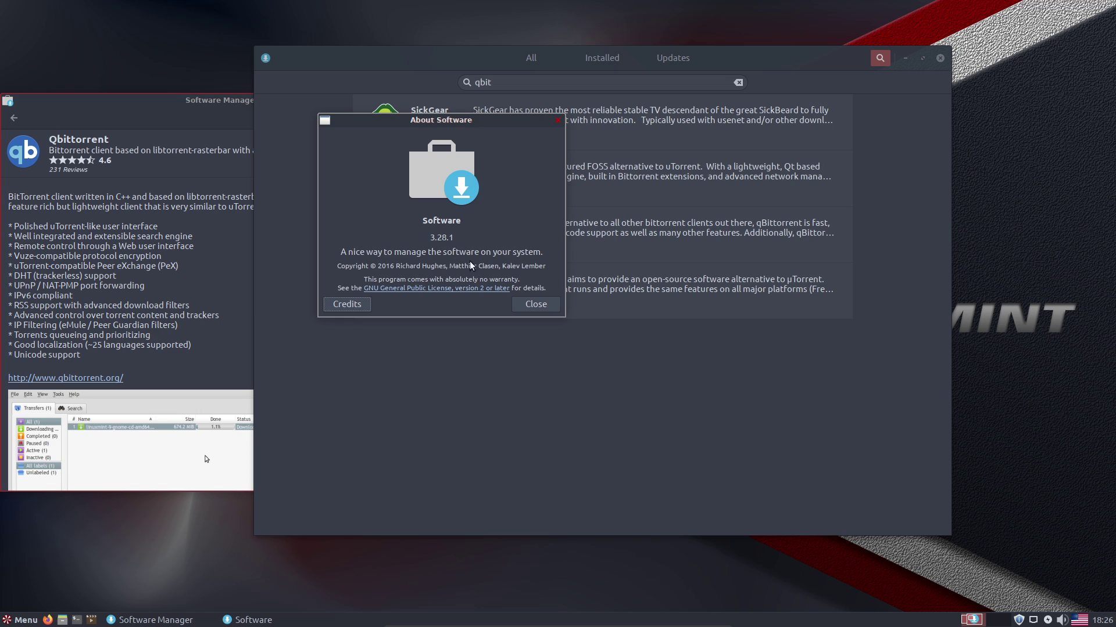
left_click(531, 306)
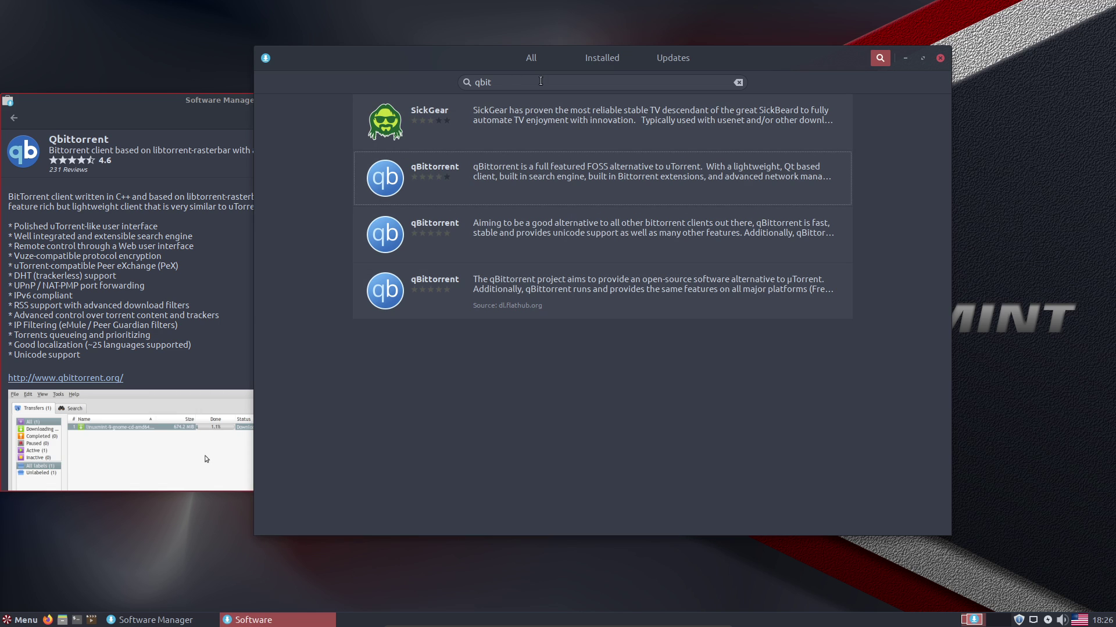
Clear the search in Software and browse the overview of all applications with its recommended titles.
left_click(738, 83)
left_click(534, 59)
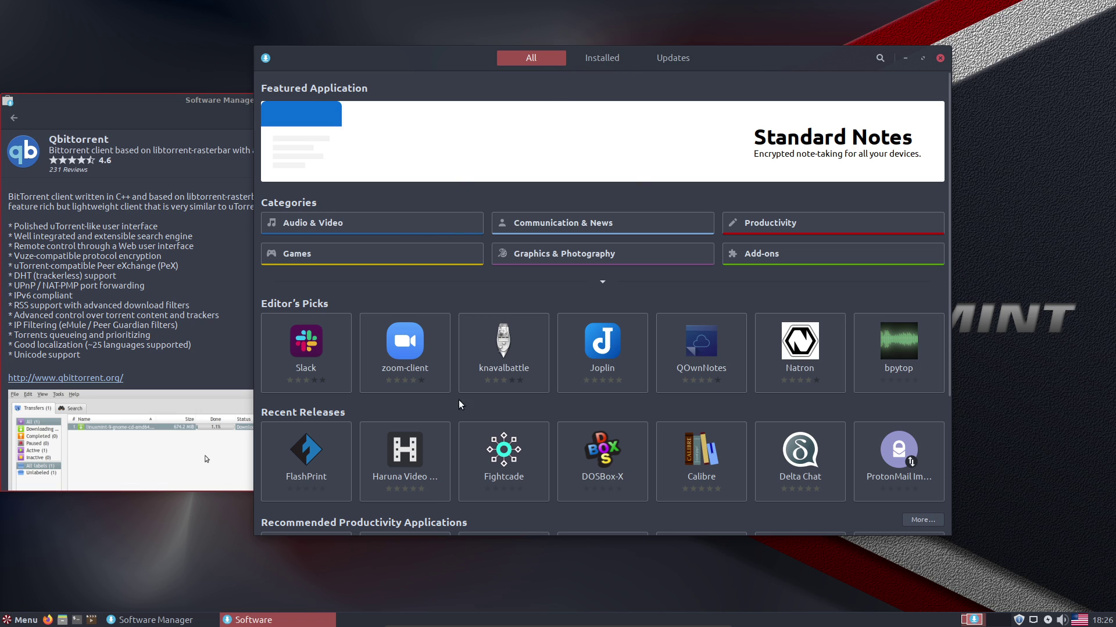
scroll(598, 410, "down", 5)
scroll(599, 409, "down", 3)
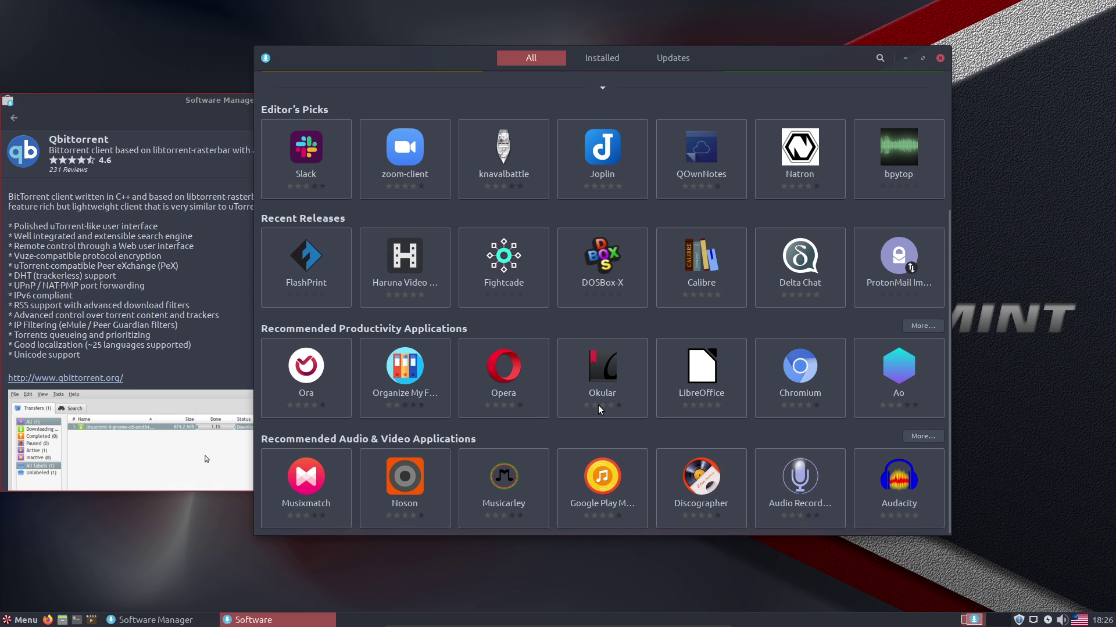
scroll(599, 409, "up", 4)
scroll(599, 409, "up", 3)
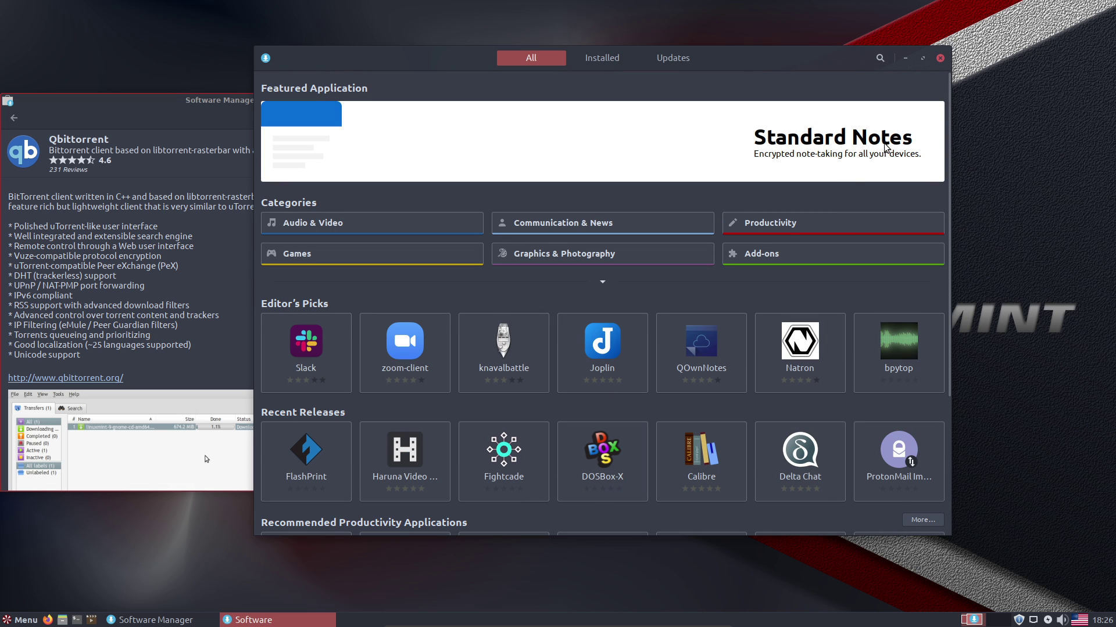
Reposition the Software window, search it for "flatpak" and browse the results through to the end of the list.
left_click_drag(1031, 222, 912, 289)
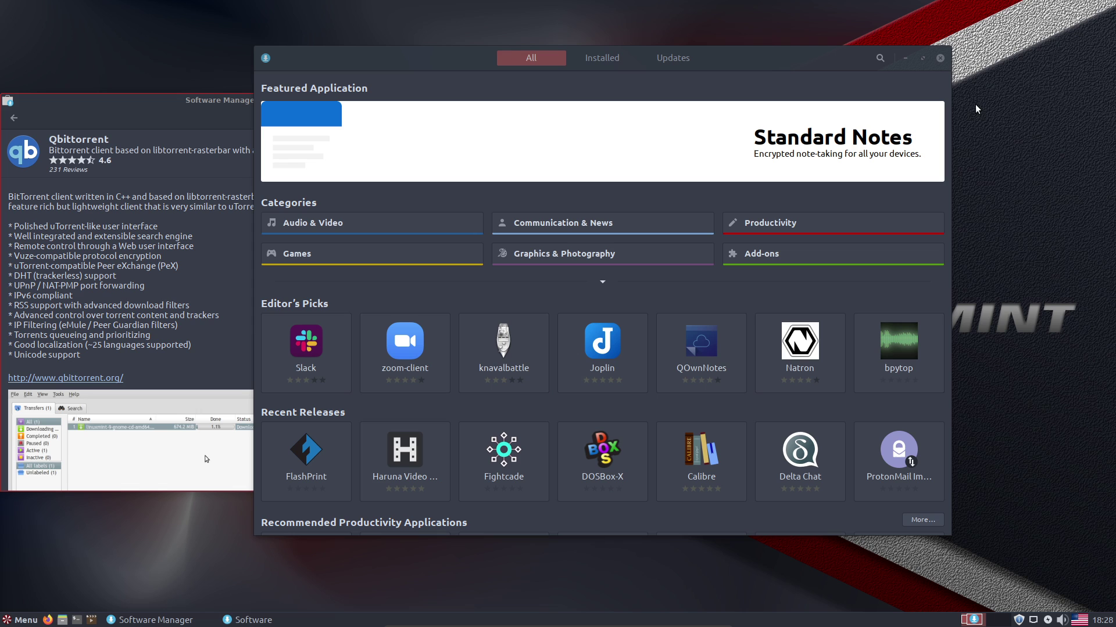
left_click_drag(770, 54, 804, 75)
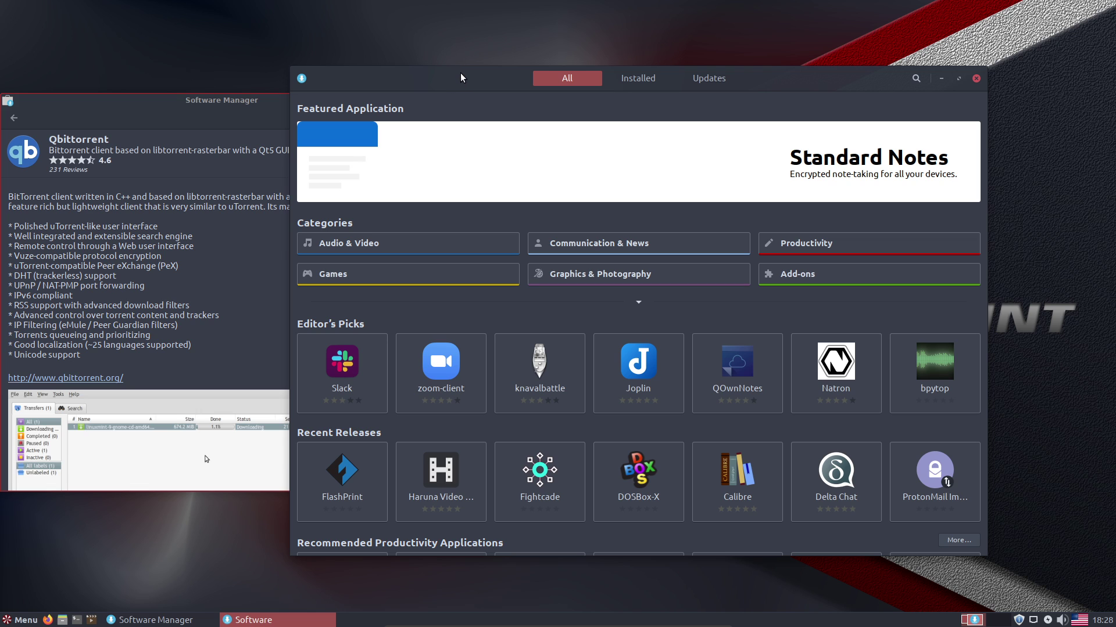
left_click_drag(837, 86, 794, 102)
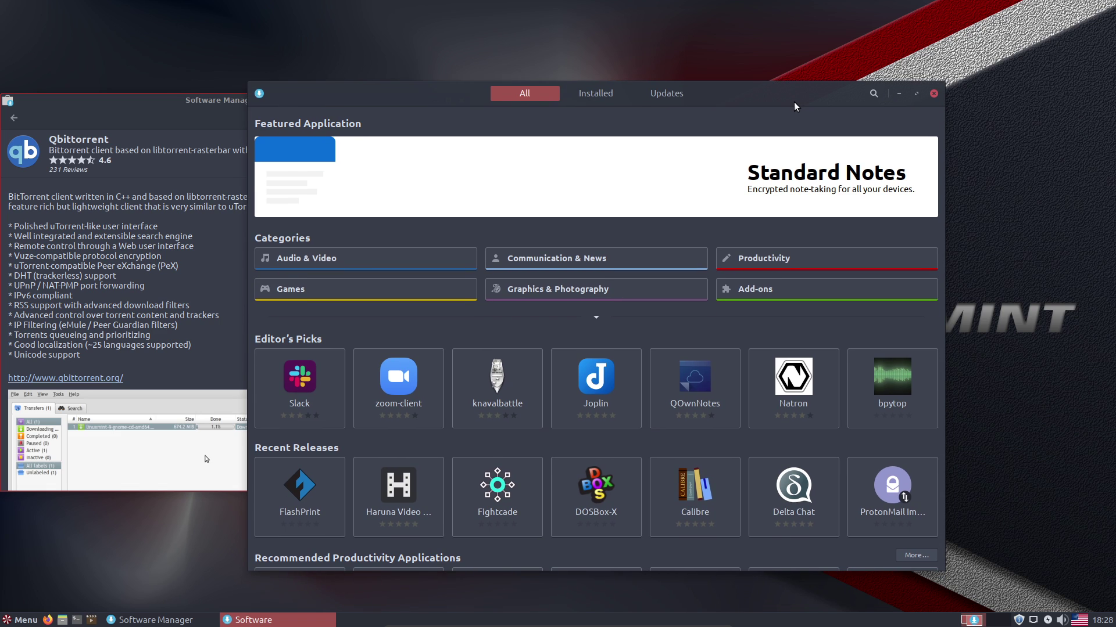
left_click(873, 94)
type("fla")
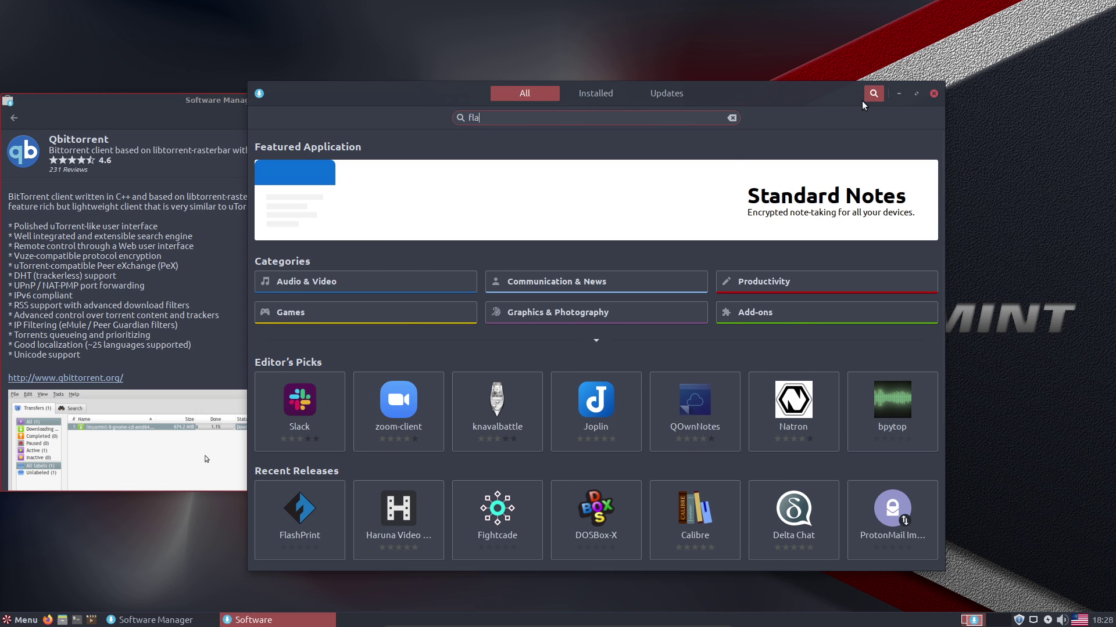
type("tpak")
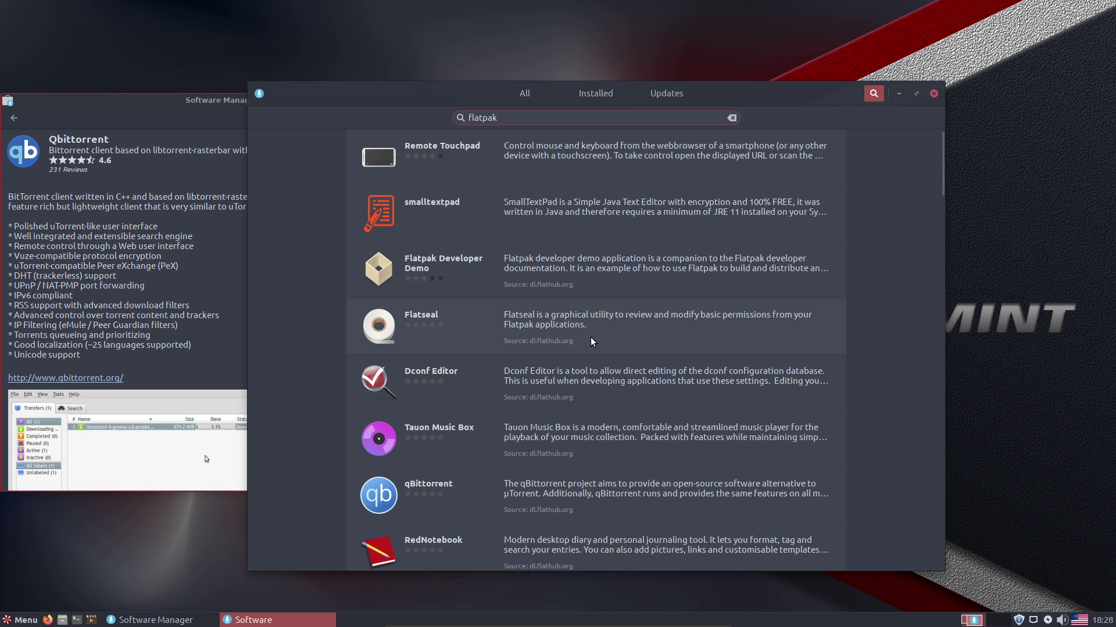
scroll(590, 337, "down", 5)
scroll(615, 364, "down", 10)
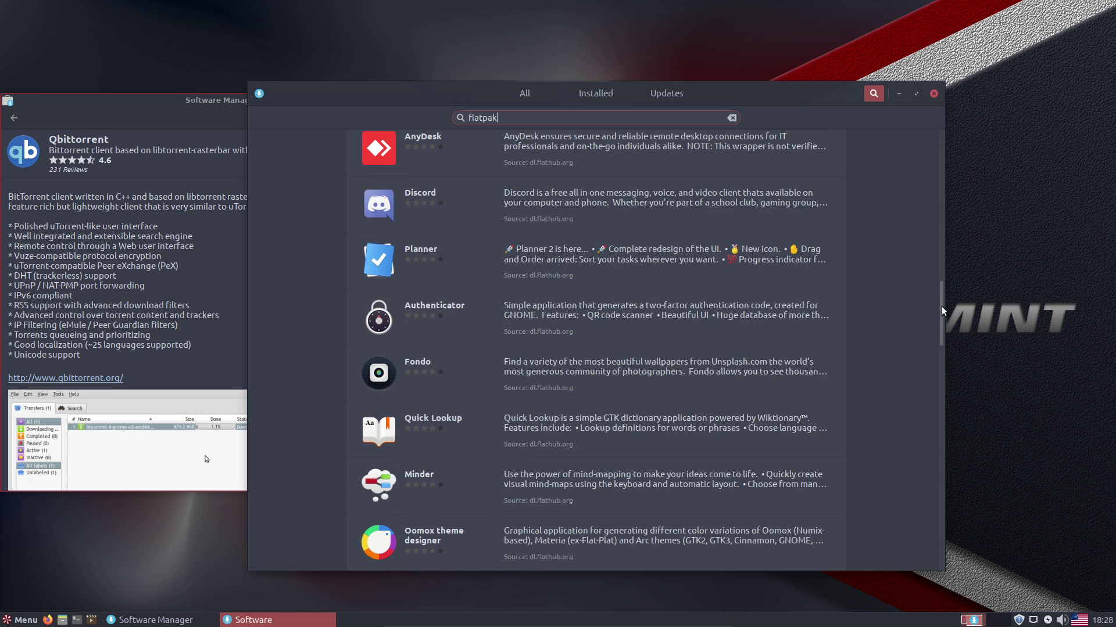
left_click_drag(941, 306, 936, 582)
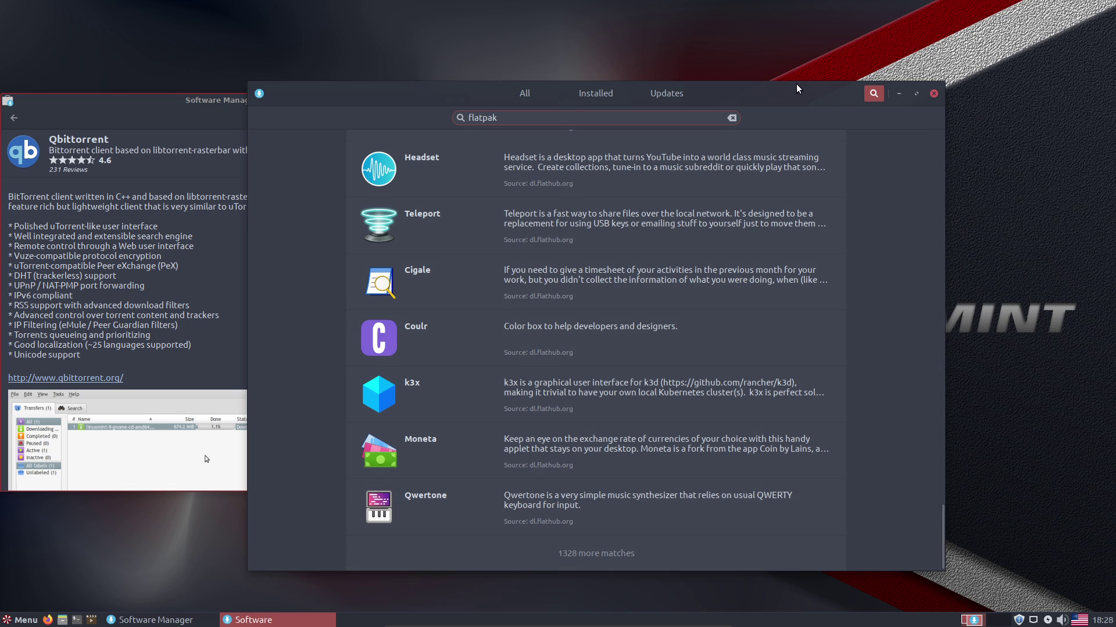
Arrange Software and Software Manager so both are visible, then clear the "qbit" search and leave the Qbittorrent details in Software Manager.
left_click_drag(797, 88, 923, 29)
left_click_drag(288, 119, 340, 91)
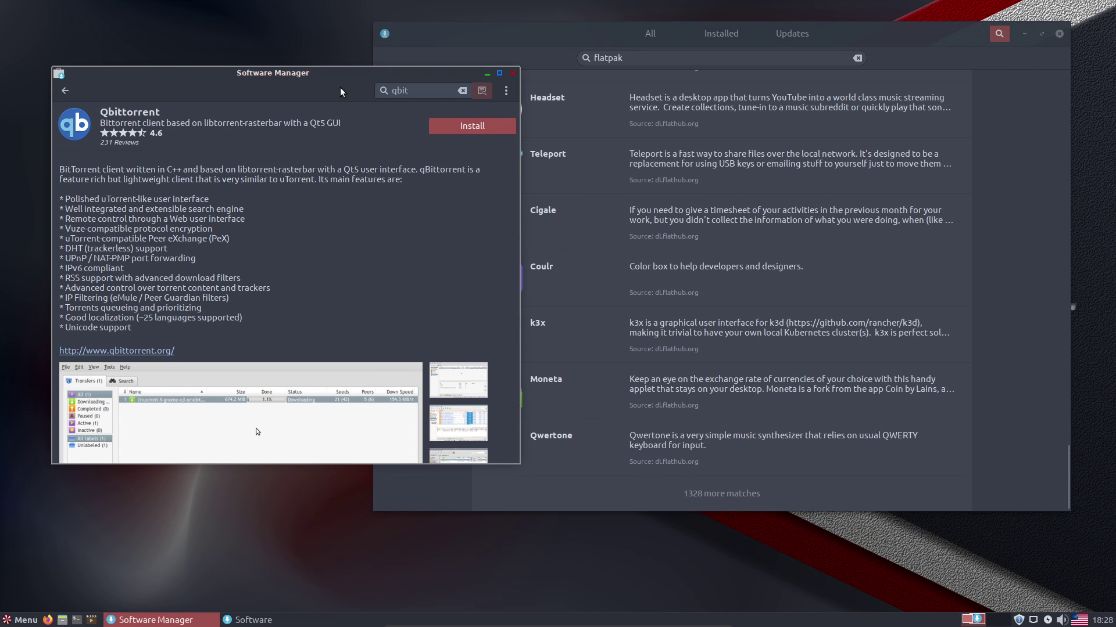
left_click(463, 91)
left_click(66, 92)
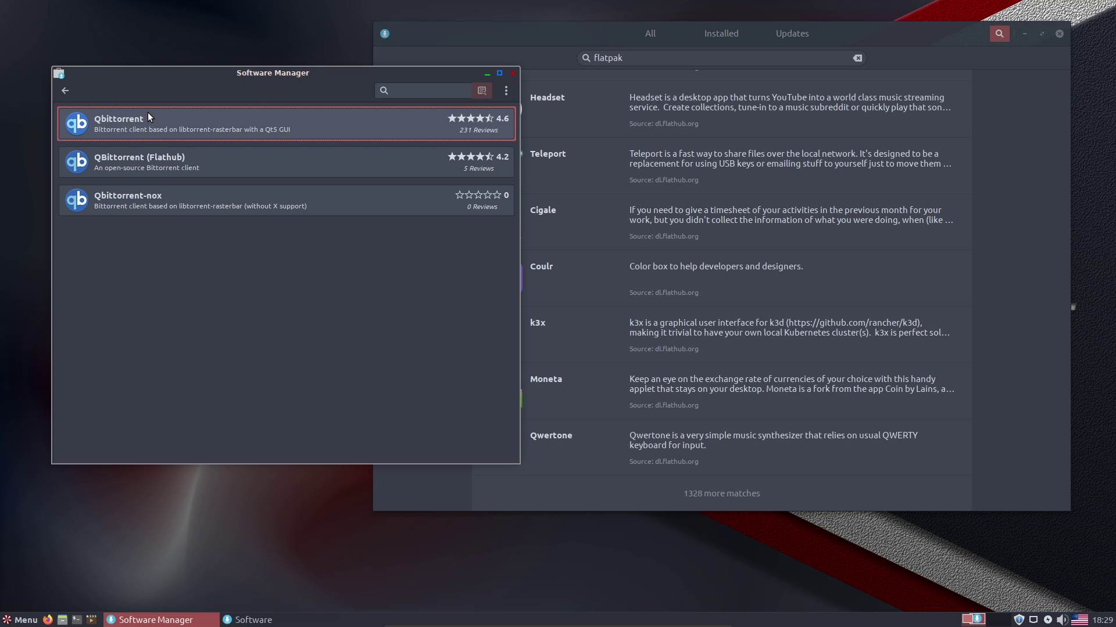
left_click(371, 521)
Launch Ice from the favorite applications and move its window over Software Manager, ready for naming the application.
left_click(19, 617)
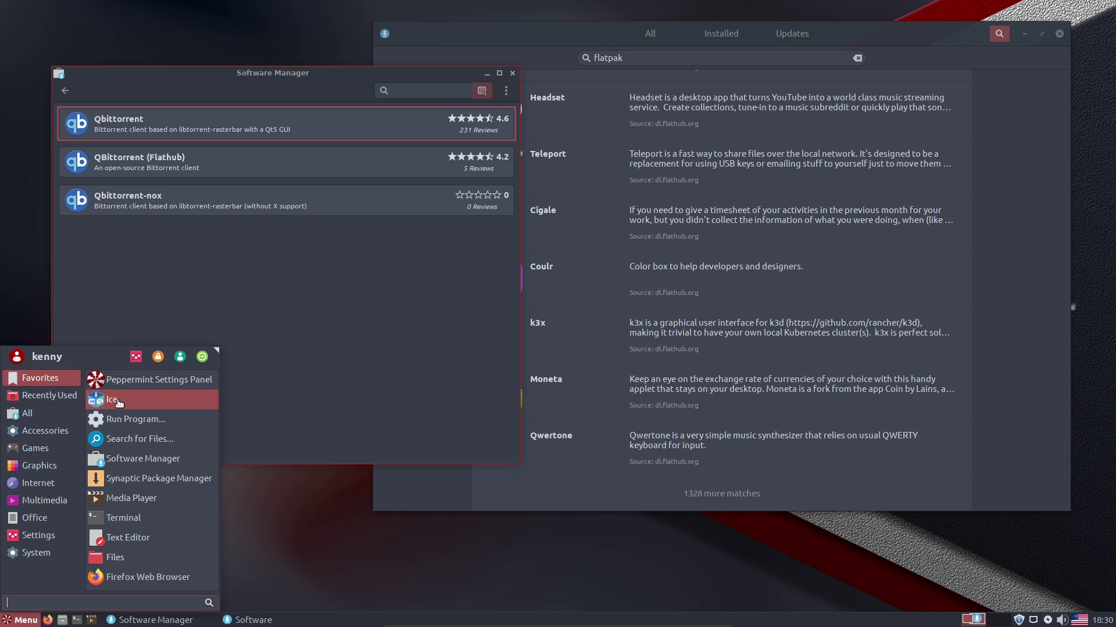
left_click(116, 400)
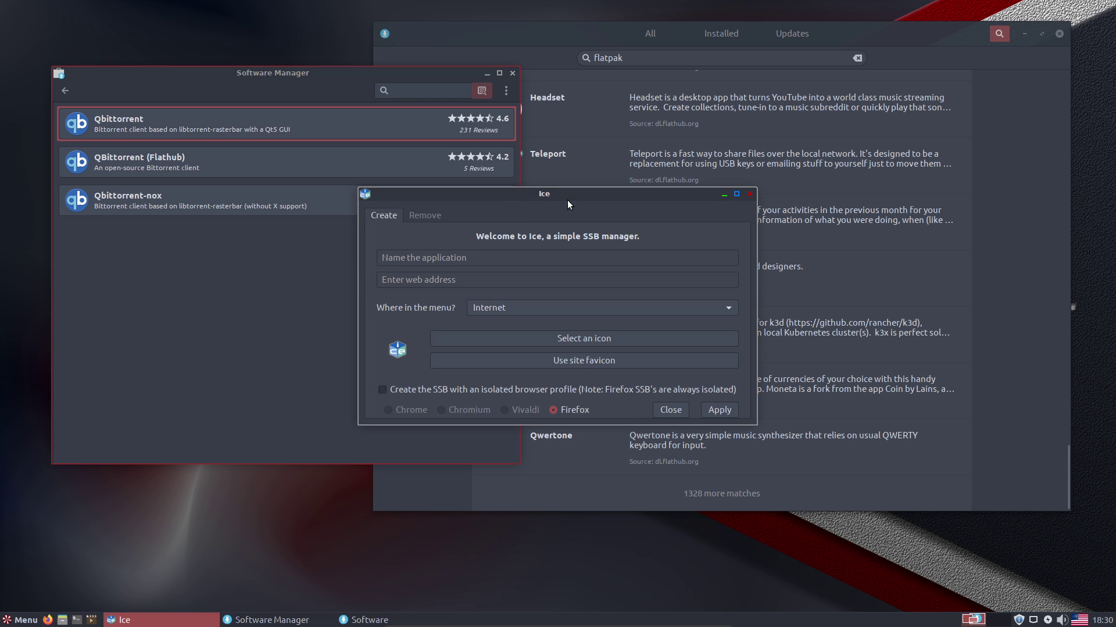
left_click_drag(568, 200, 396, 136)
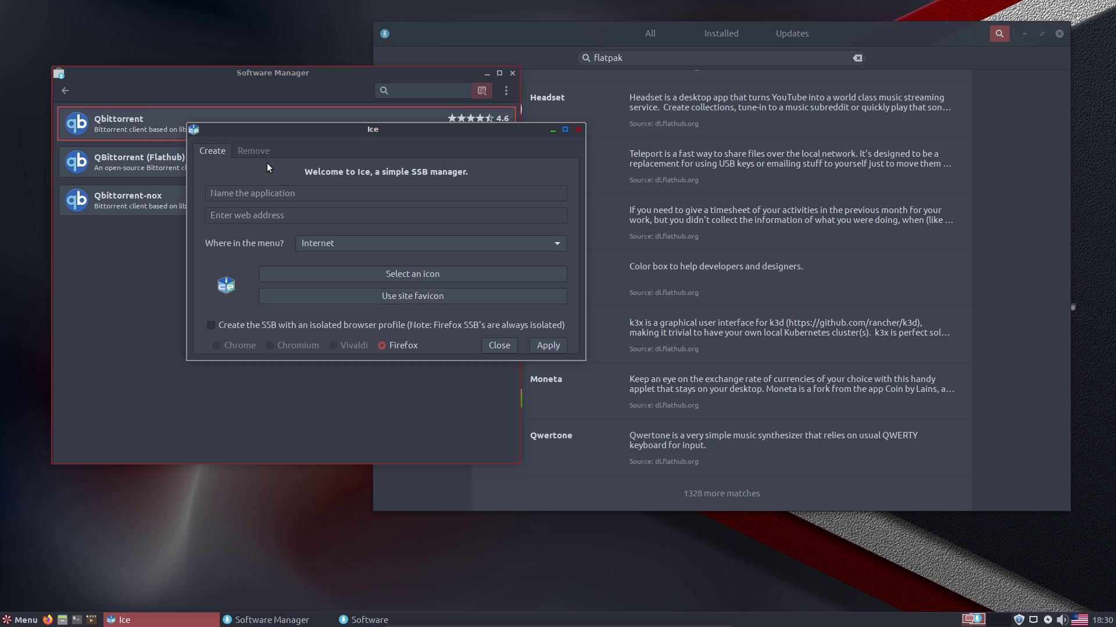
left_click(275, 194)
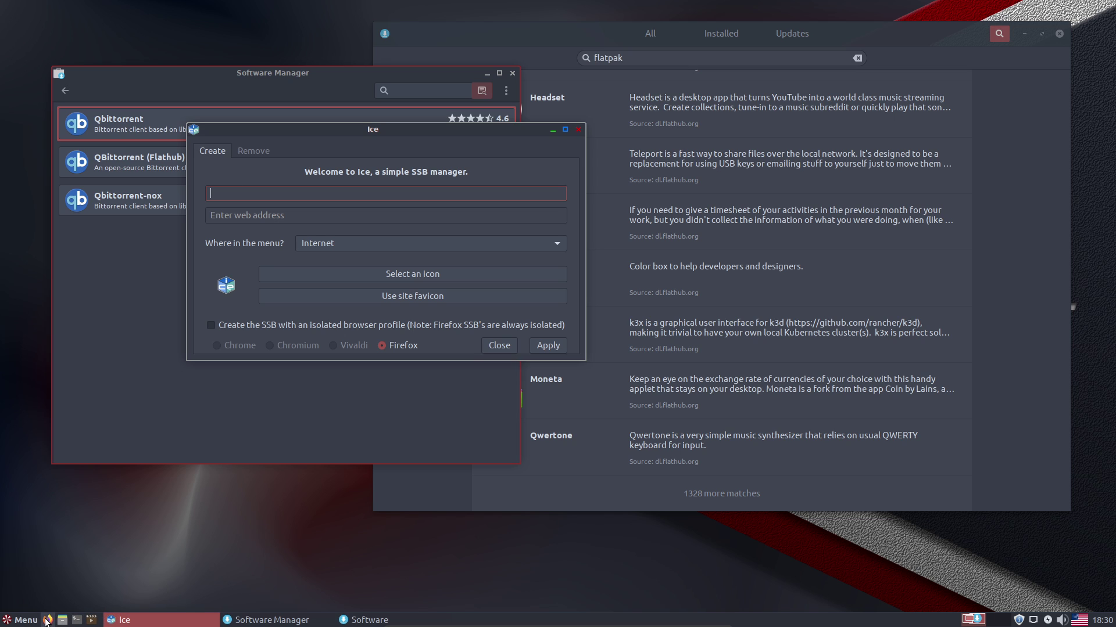
Open Firefox and load youtube.com.
left_click(46, 621)
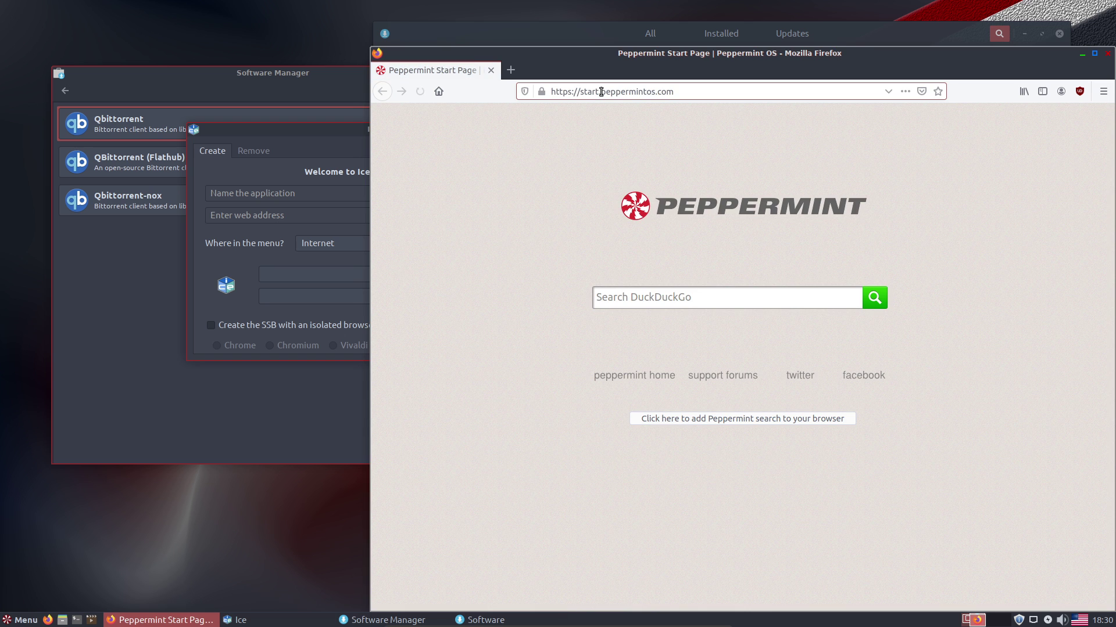
left_click(601, 92)
type("youtube.com")
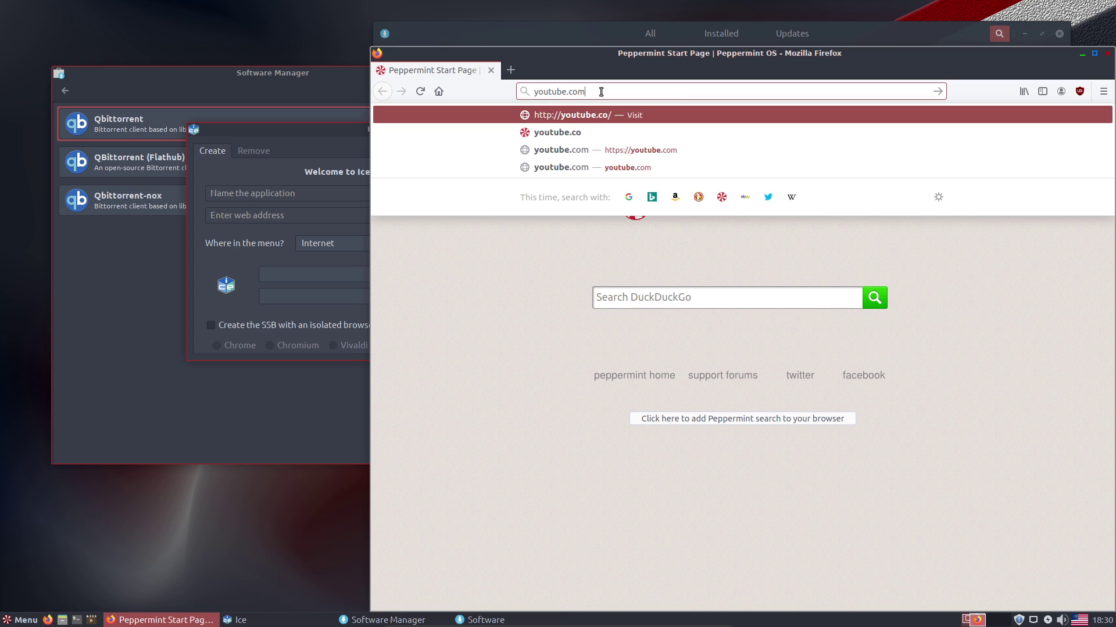
key("Return")
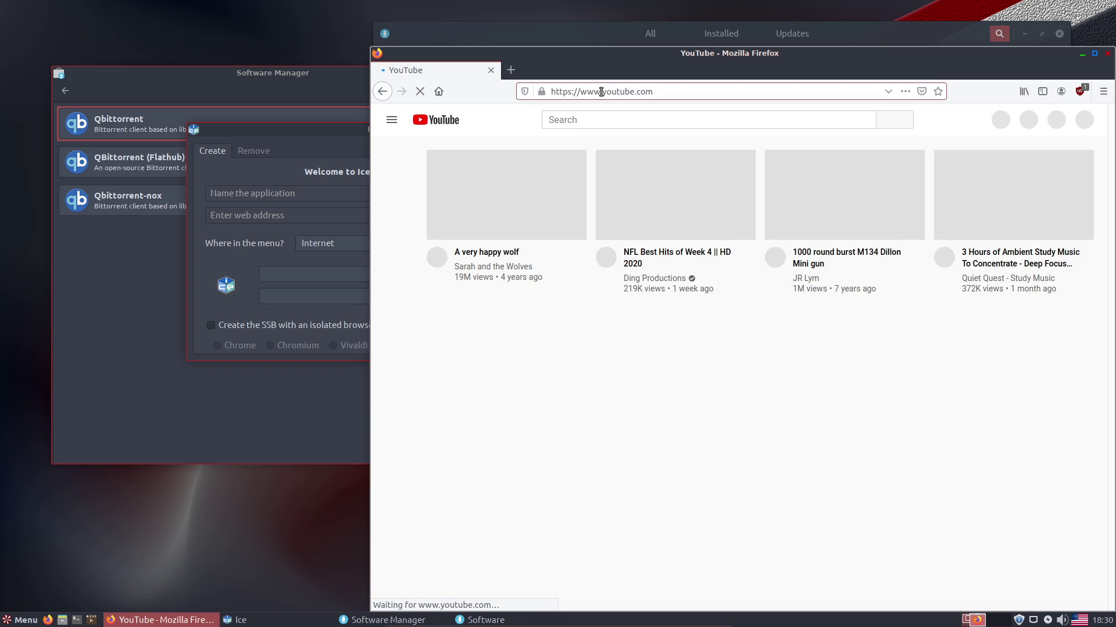
Copy the YouTube address from Firefox into Ice as the web address and name the application "youtube".
left_click(601, 92)
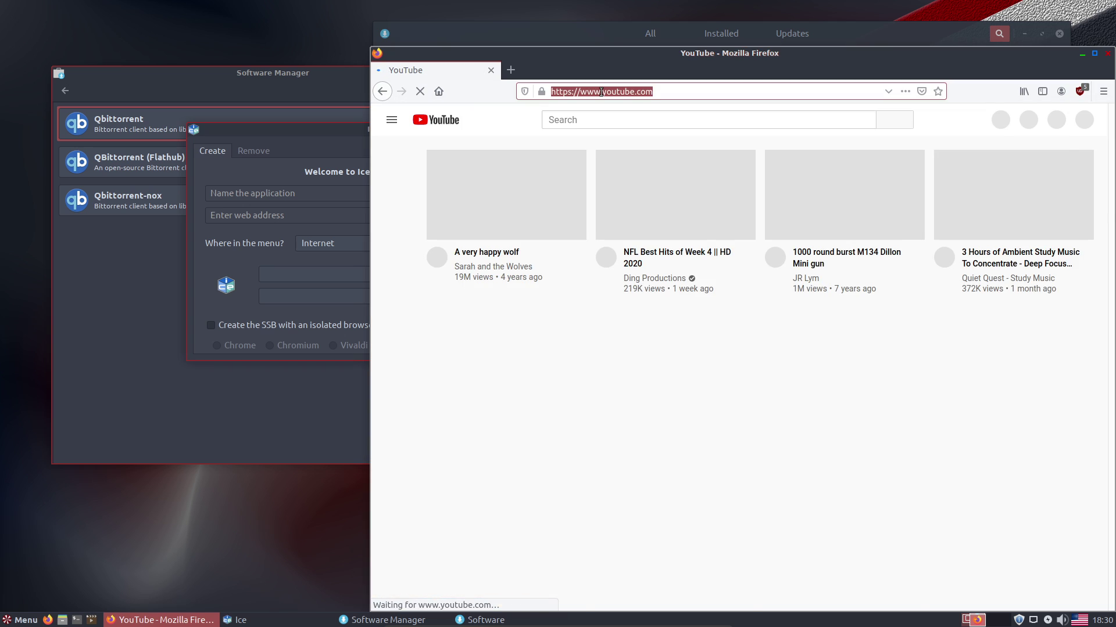
left_click(350, 176)
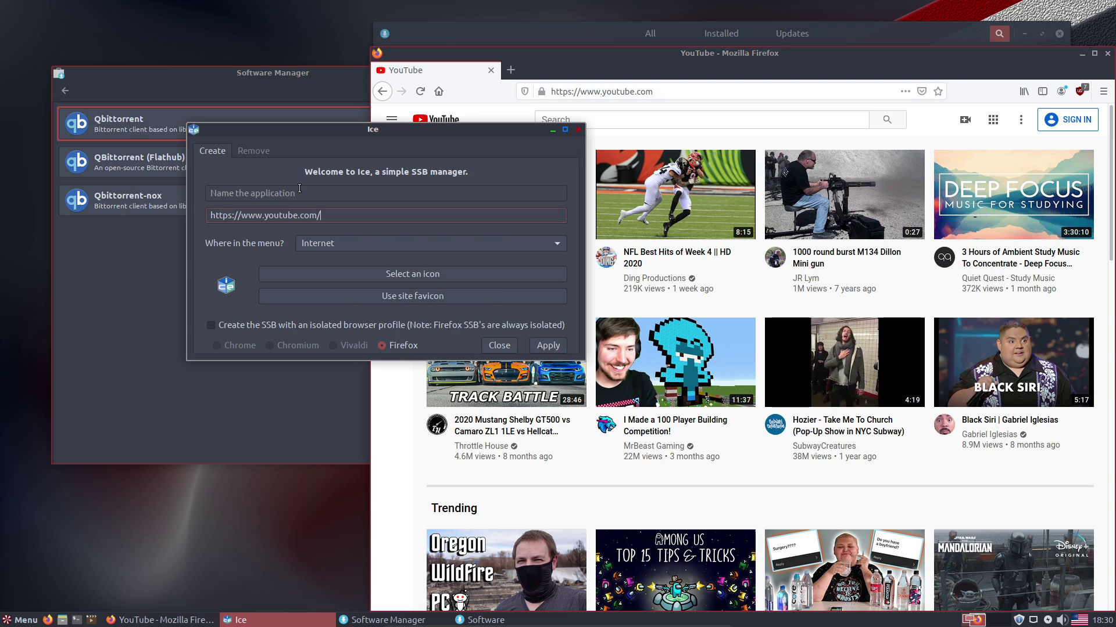
type("youtube")
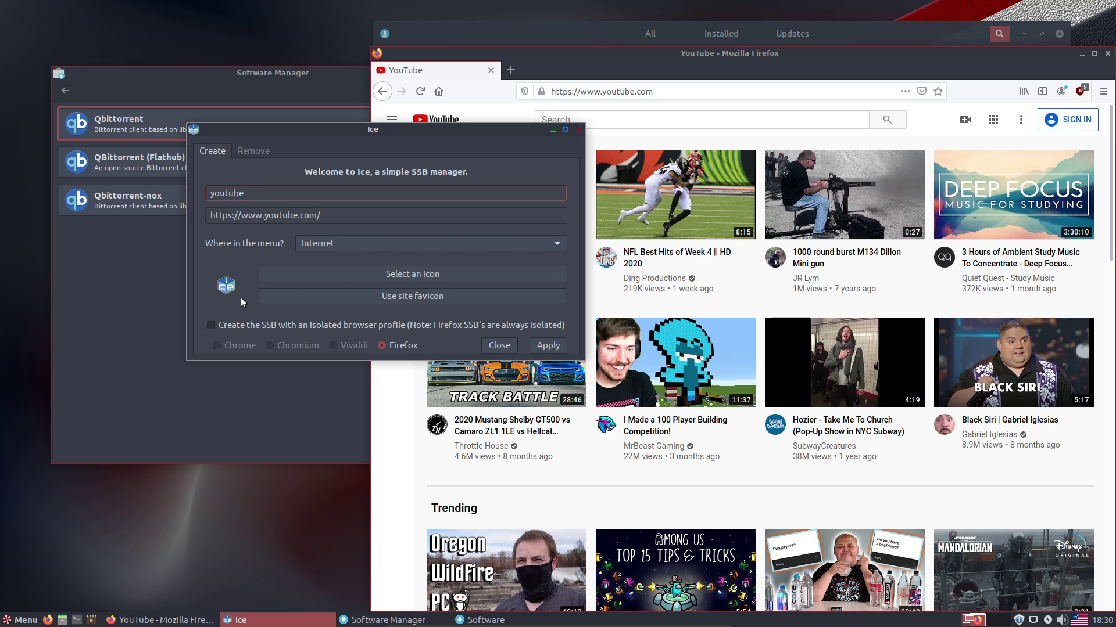
Open the icon chooser in Ice and preview the available images in the pixmaps folder.
left_click(393, 278)
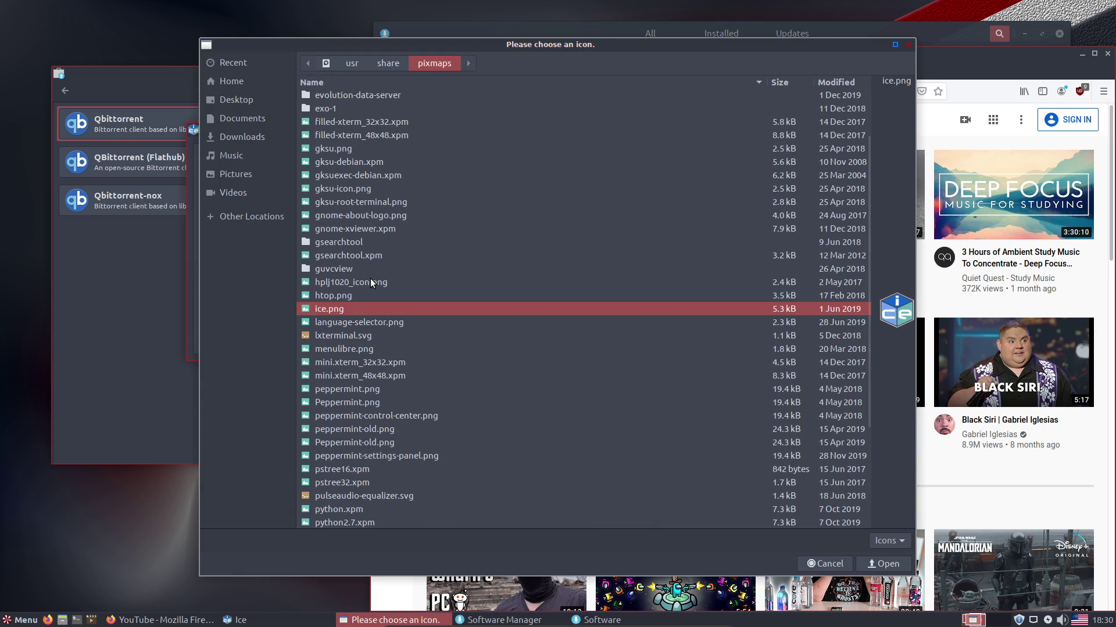
left_click(384, 320)
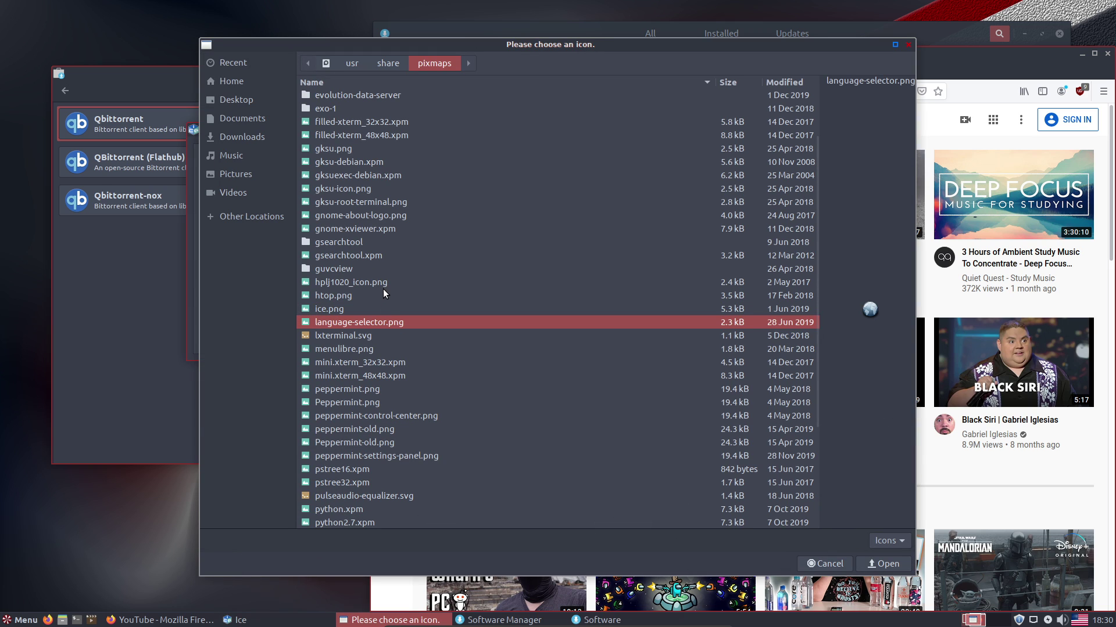
left_click(383, 293)
scroll(384, 221, "up", 2)
left_click(382, 167)
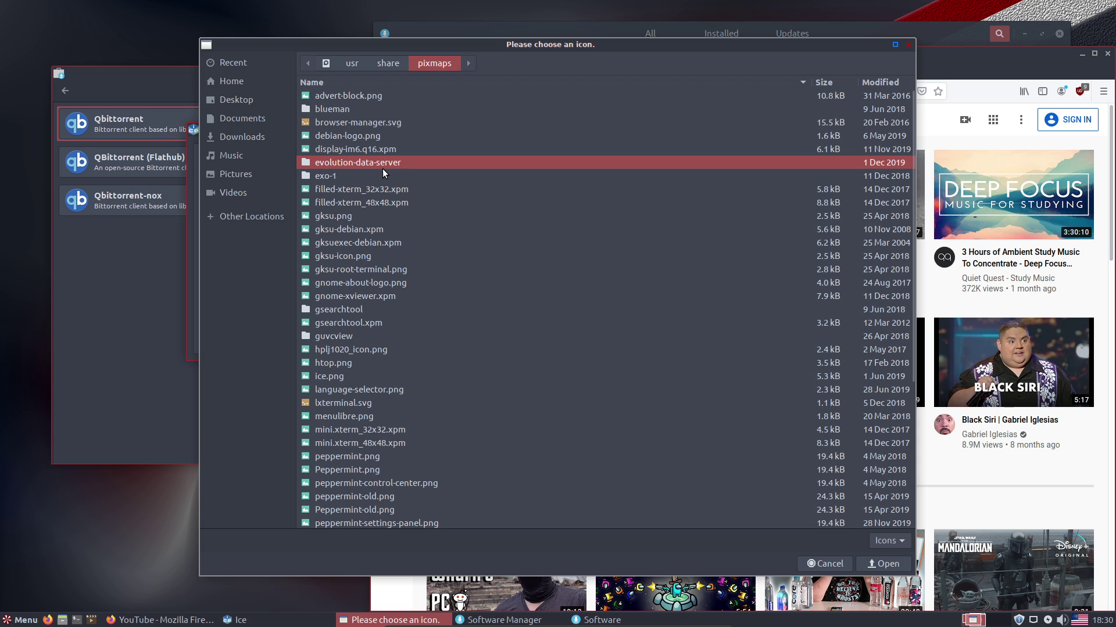
key("Down")
key("Down")
key("Down")
key("Down")
key("Down")
key("Down")
key("Down")
key("Down")
key("Down")
key("Down")
key("Down")
key("Down")
key("Down")
key("Down")
key("Down")
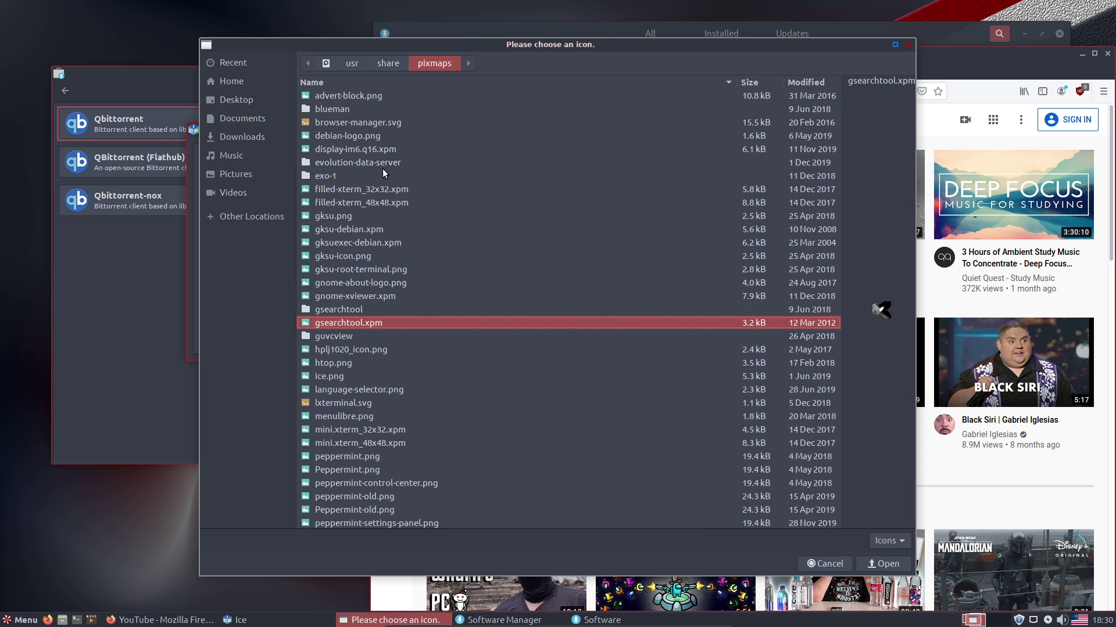
key("Down")
key("Down")
key("Down")
key("Down")
key("Down")
key("Down")
key("Down")
key("Down")
key("Down")
key("Down")
key("Down")
key("Down")
key("Down")
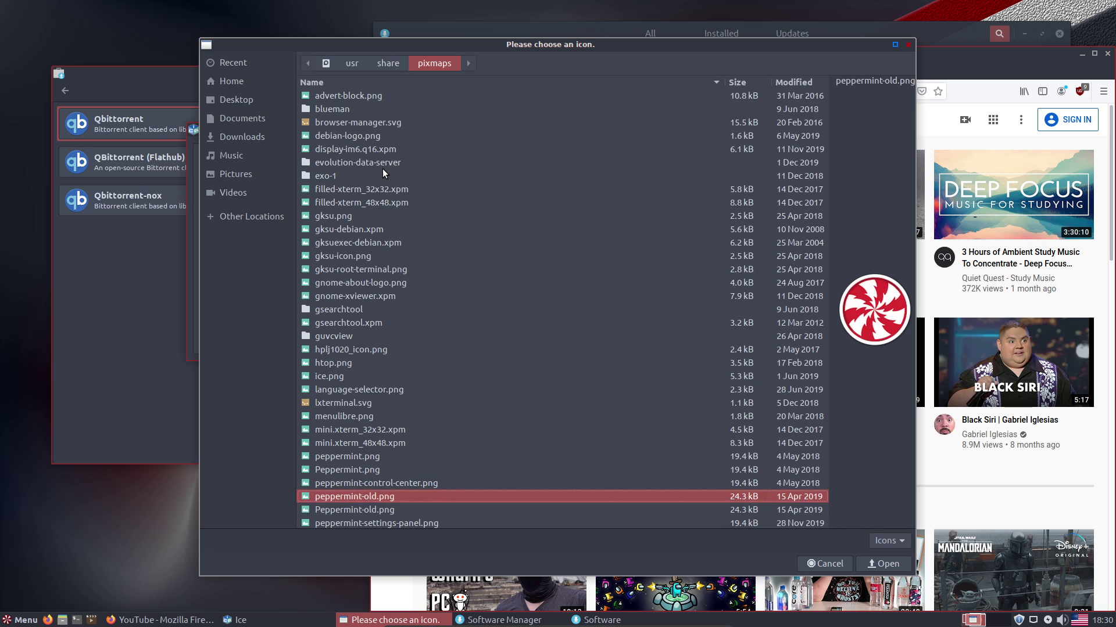
key("Down")
key("Down")
key("Down")
key("Down")
key("Down")
key("Down")
key("Down")
key("Down")
key("Down")
key("Down")
key("Down")
key("Down")
key("Down")
key("Down")
key("Down")
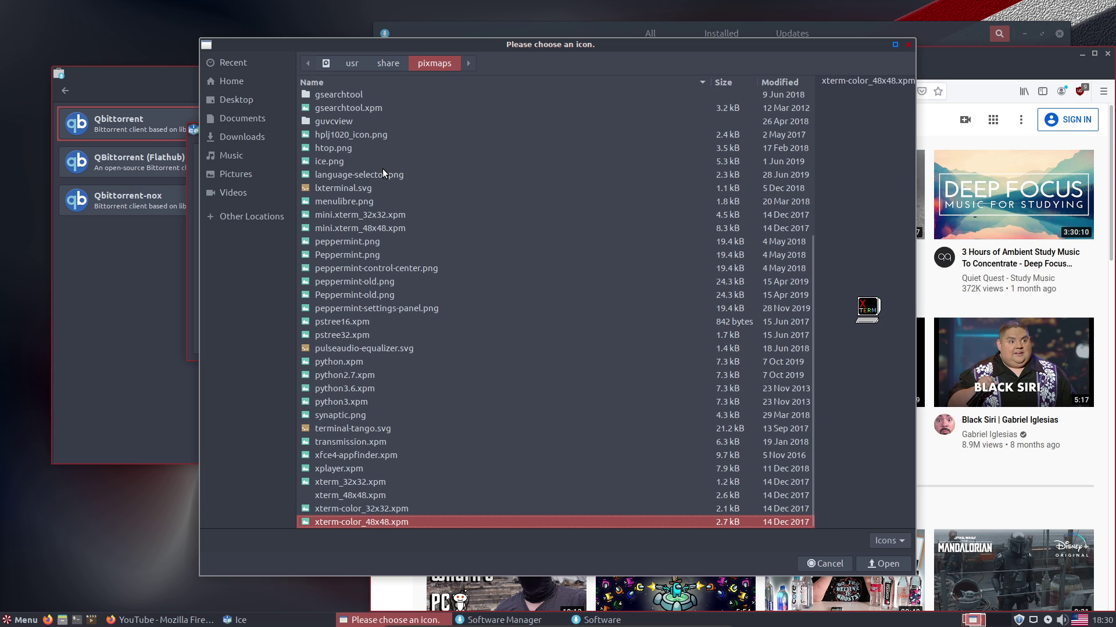
key("Up")
key("Up")
key("Up")
key("Up")
key("Up")
key("Up")
key("Up")
key("Up")
key("Up")
key("Up")
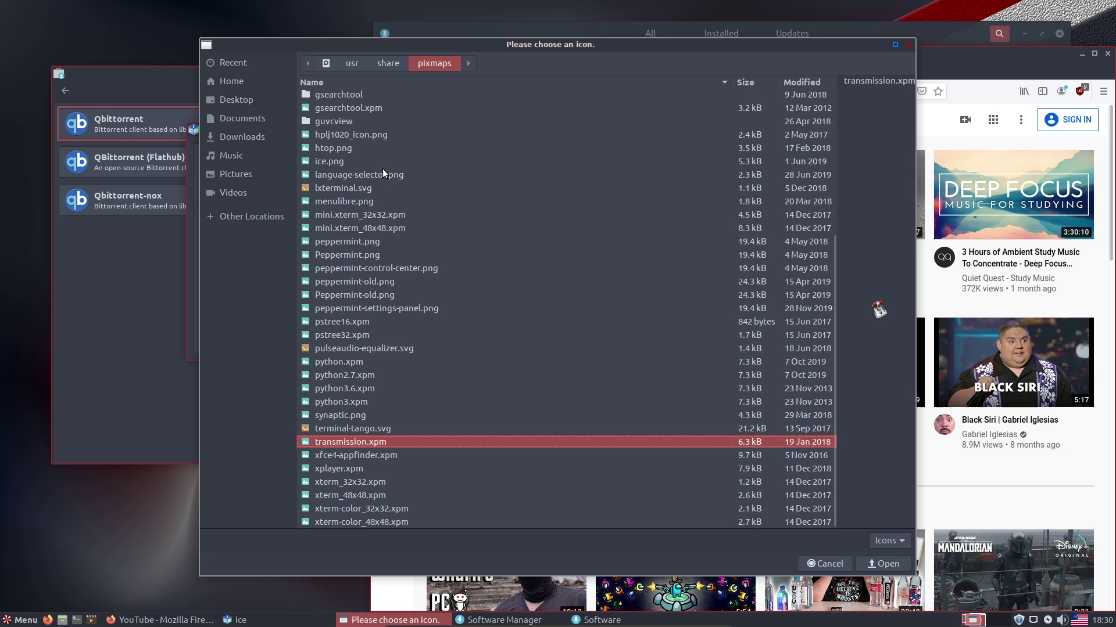
key("Up")
key("Up")
key("Up")
key("Up")
key("Up")
key("Up")
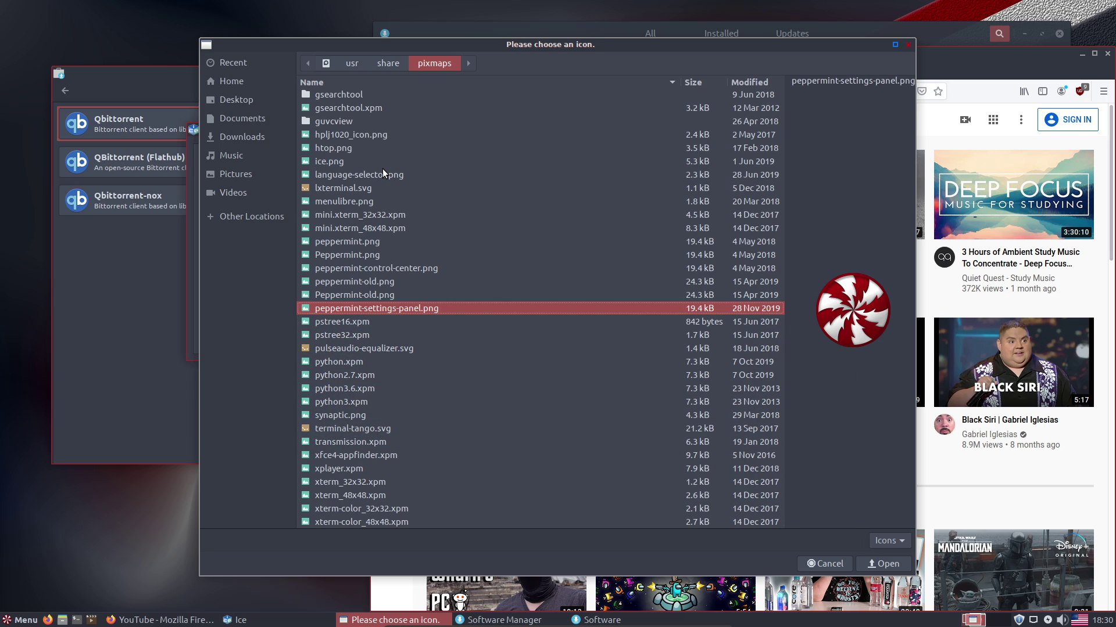
Use peppermint-old.png as the icon and create the youtube application with Firefox in the Internet category.
left_click(403, 280)
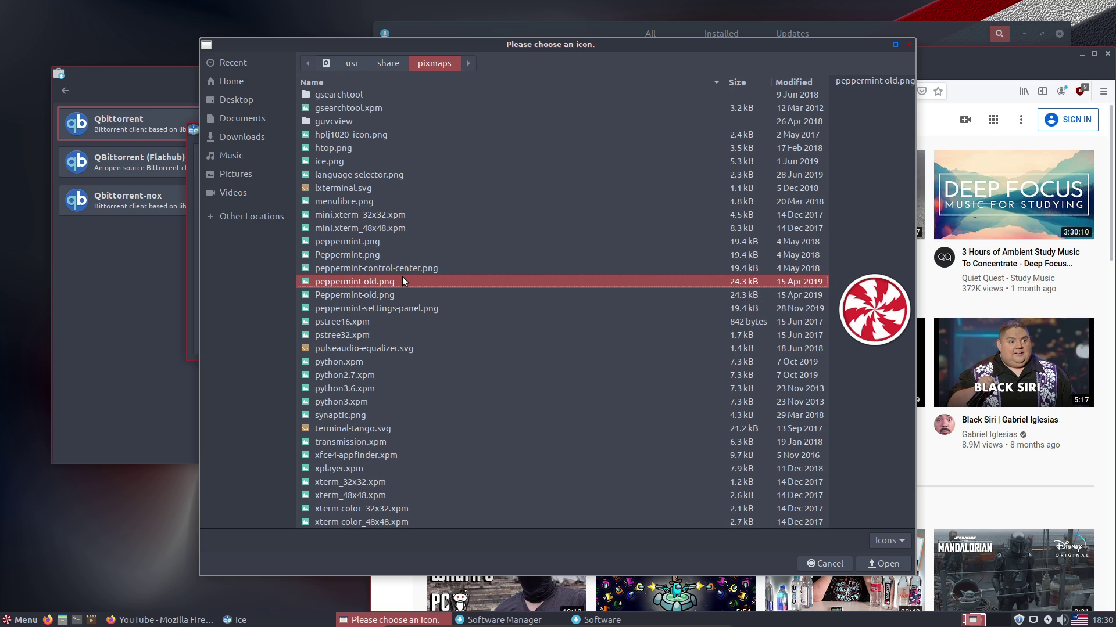
left_click(881, 571)
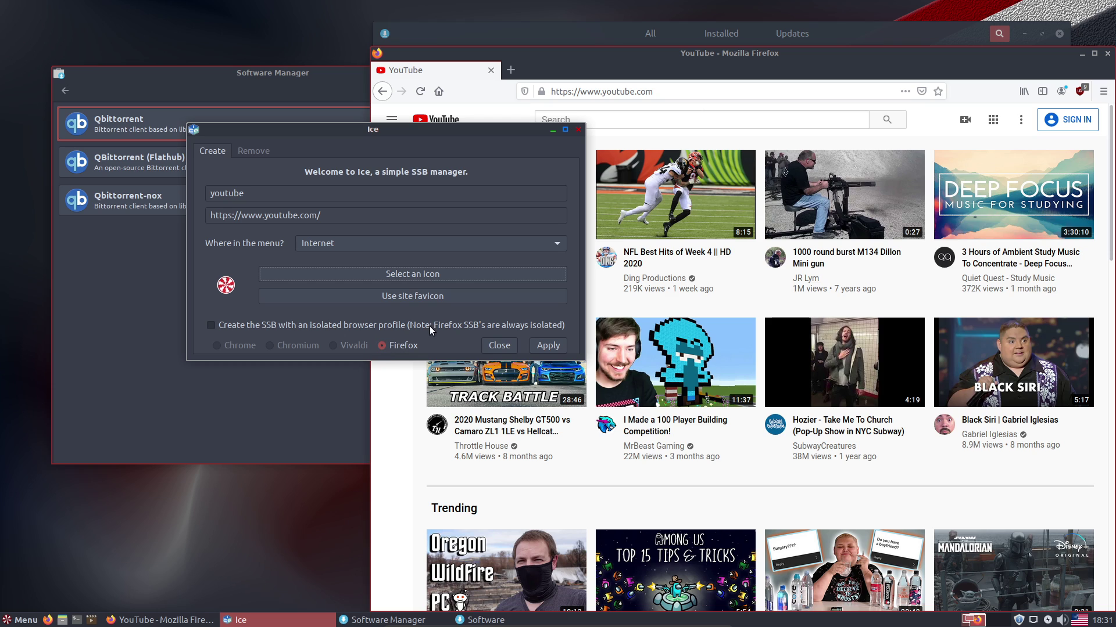
left_click(553, 347)
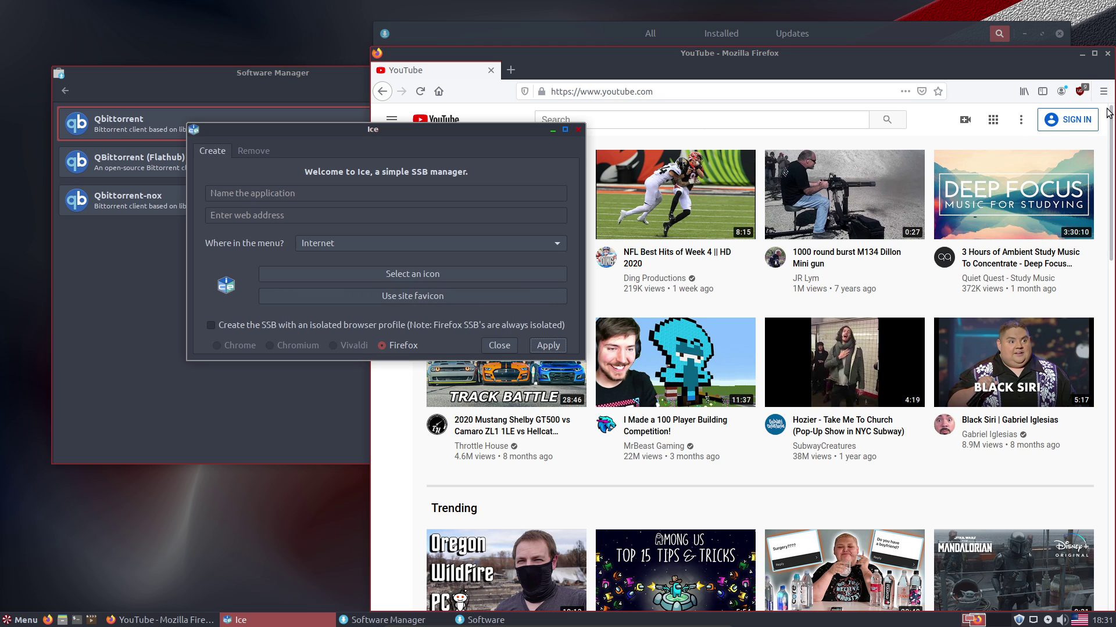
Close the regular Firefox window and launch the new youtube application from the Internet category in a maximized window.
left_click(1106, 53)
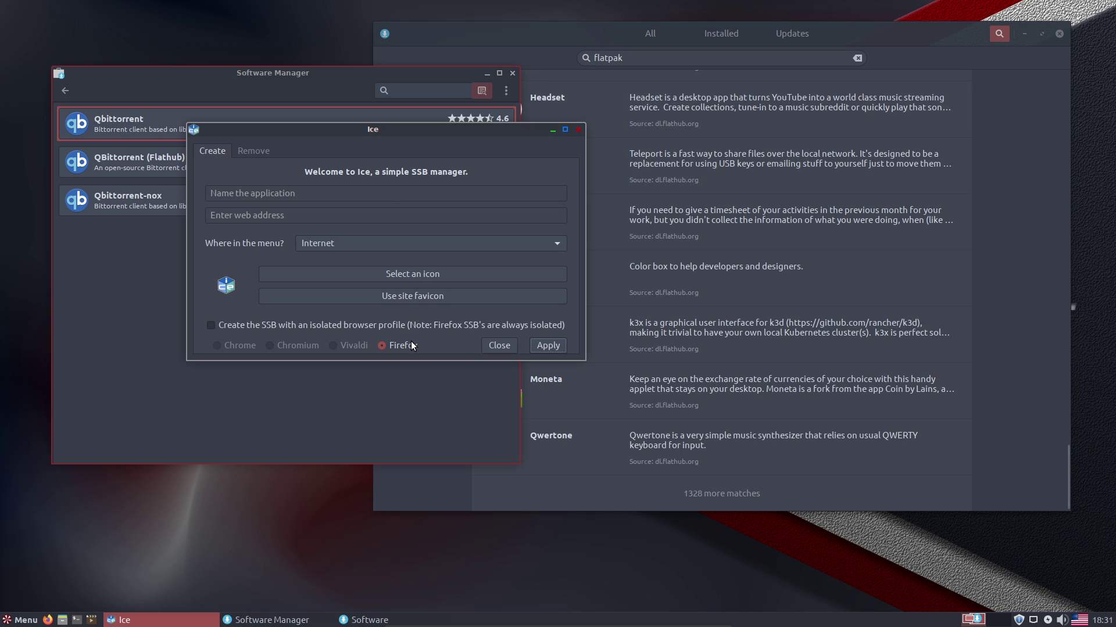
left_click(21, 620)
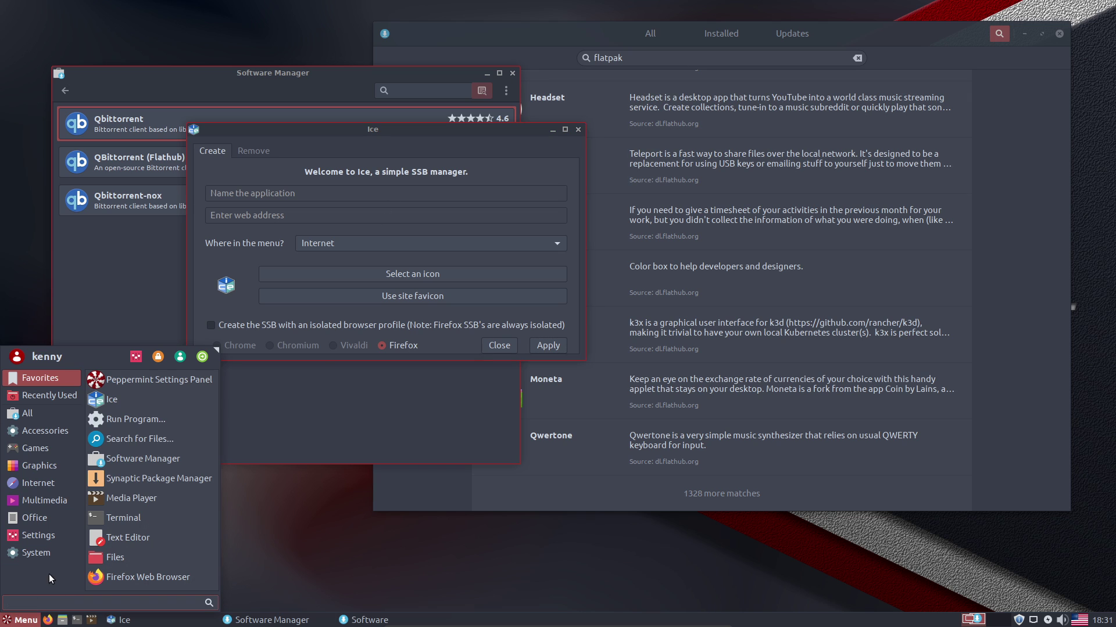
mouse_move(40, 483)
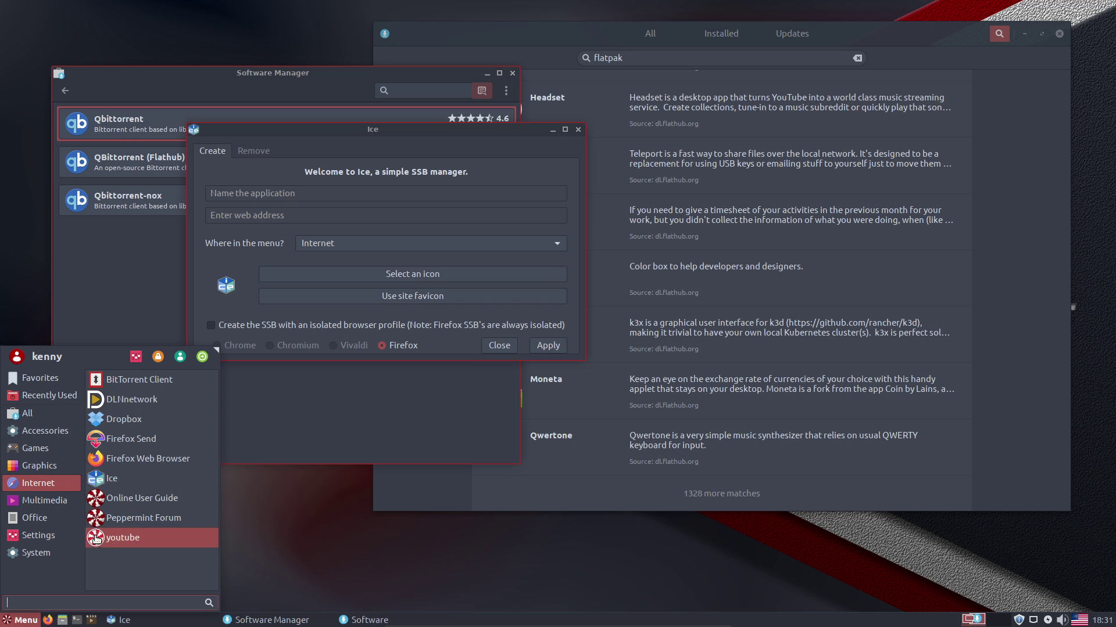
left_click(120, 544)
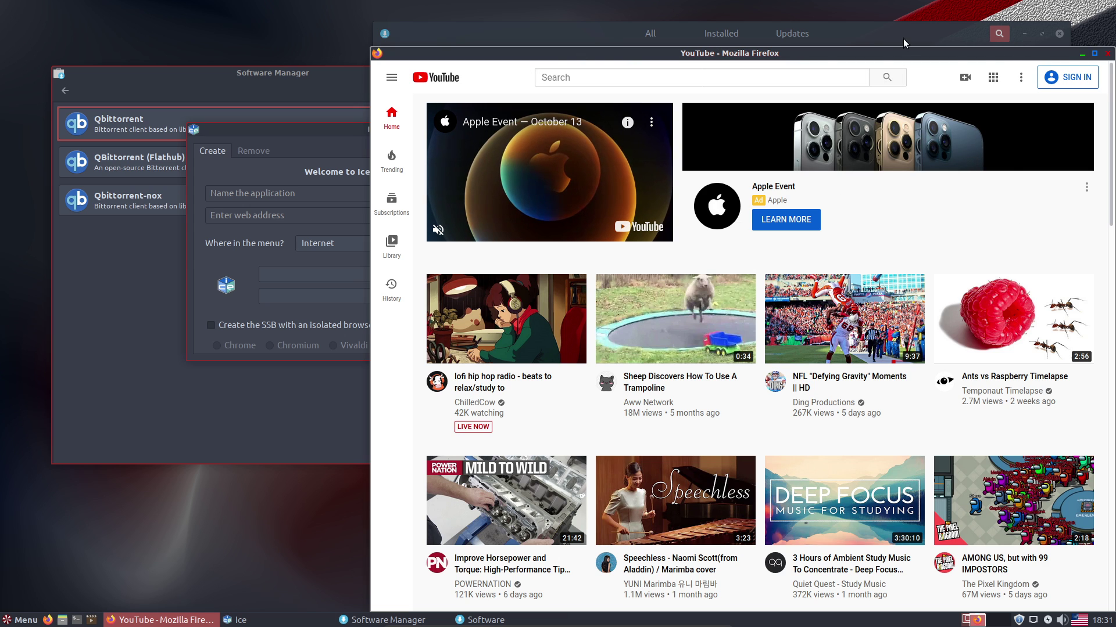
left_click(1094, 53)
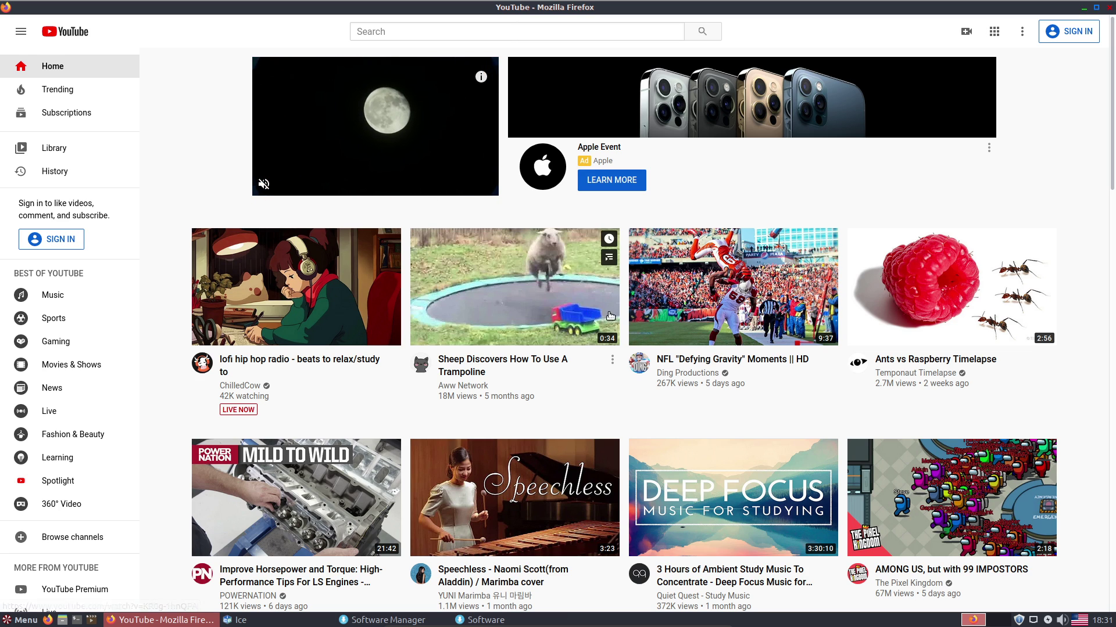
mouse_move(565, 306)
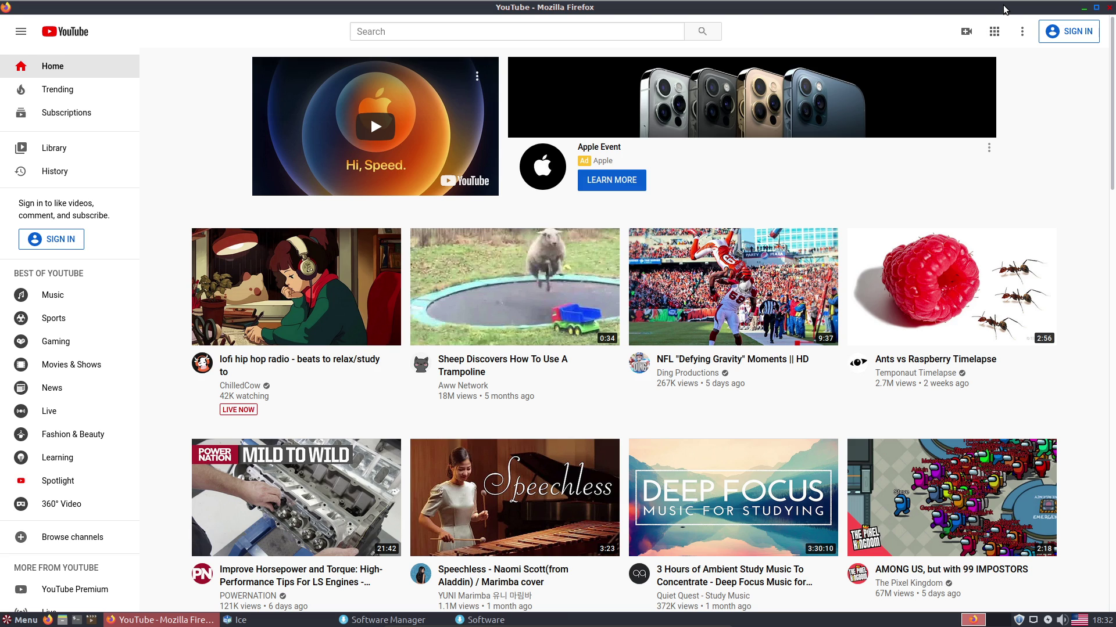
Examine the applications listed in the Office category of the application launcher.
left_click(21, 620)
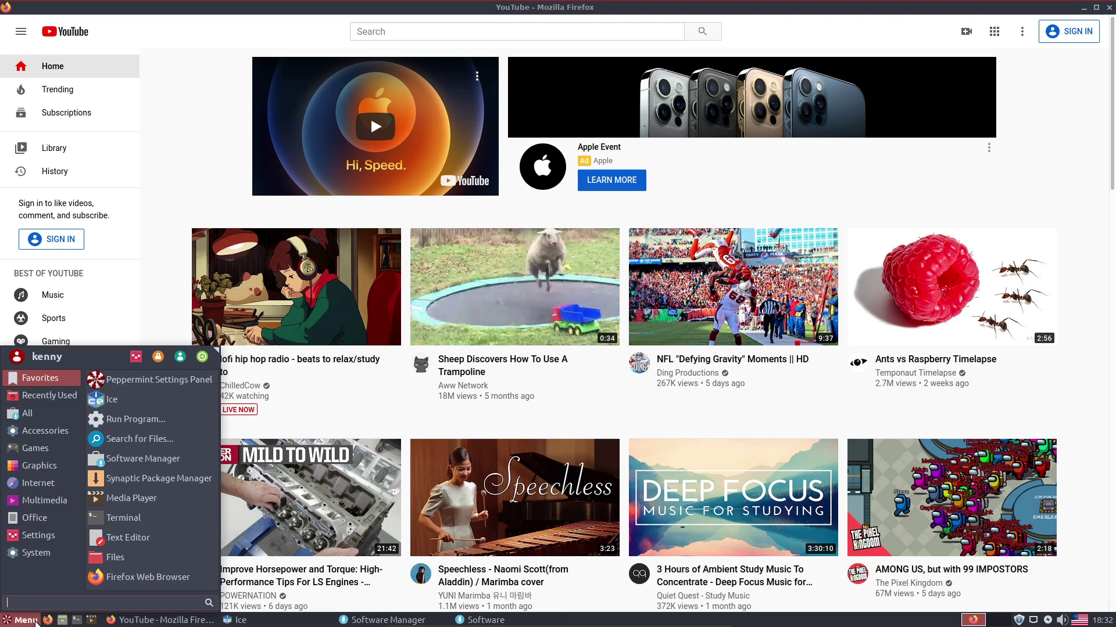
mouse_move(59, 518)
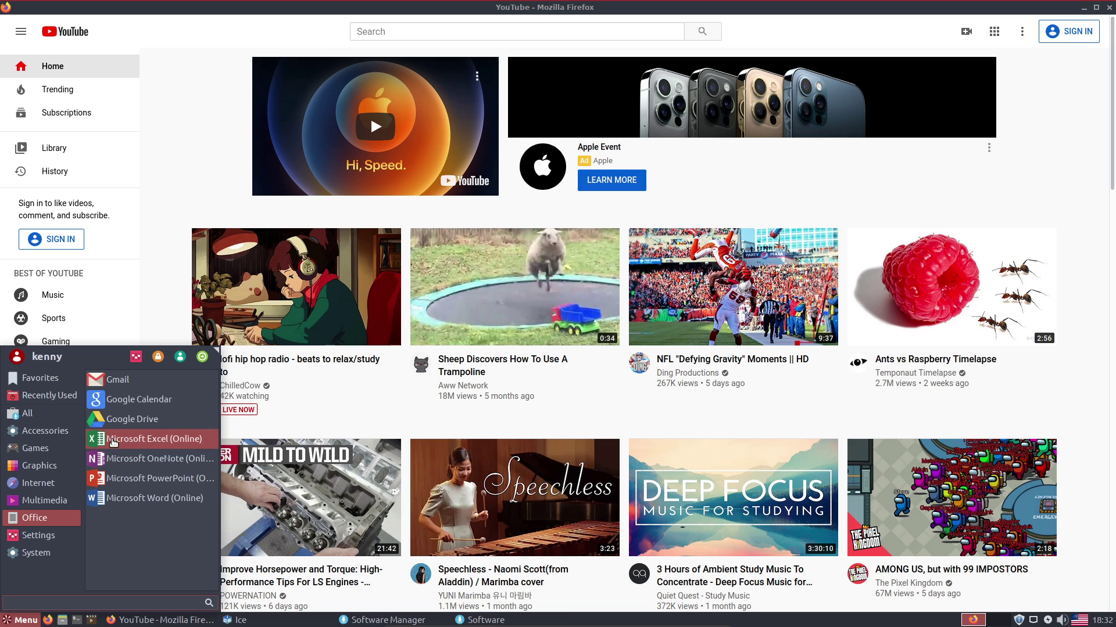